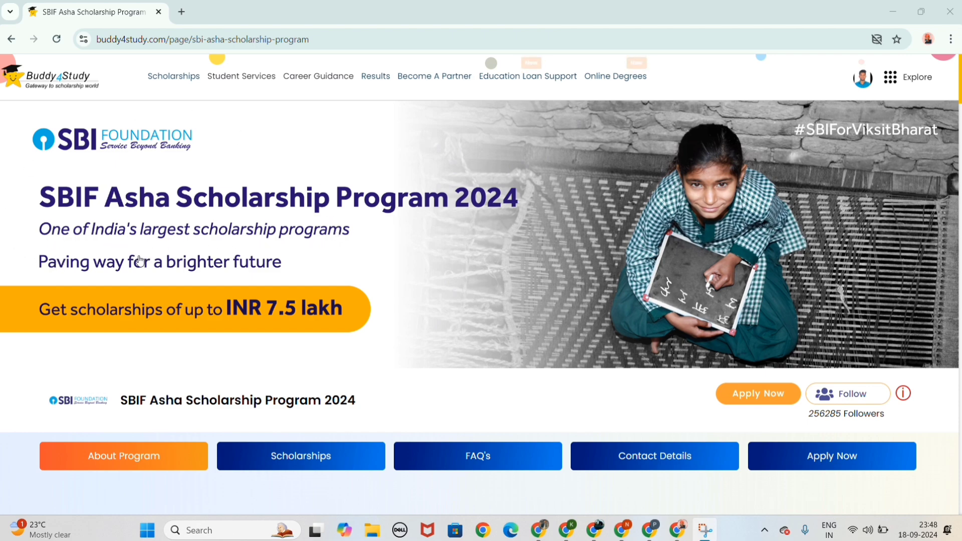
# Review the scholarship page and highlight the application deadline of the SBIF Asha Scholarship Program for School Students
pyautogui.scroll(-8, 46, 270)
pyautogui.scroll(-5, 47, 272)
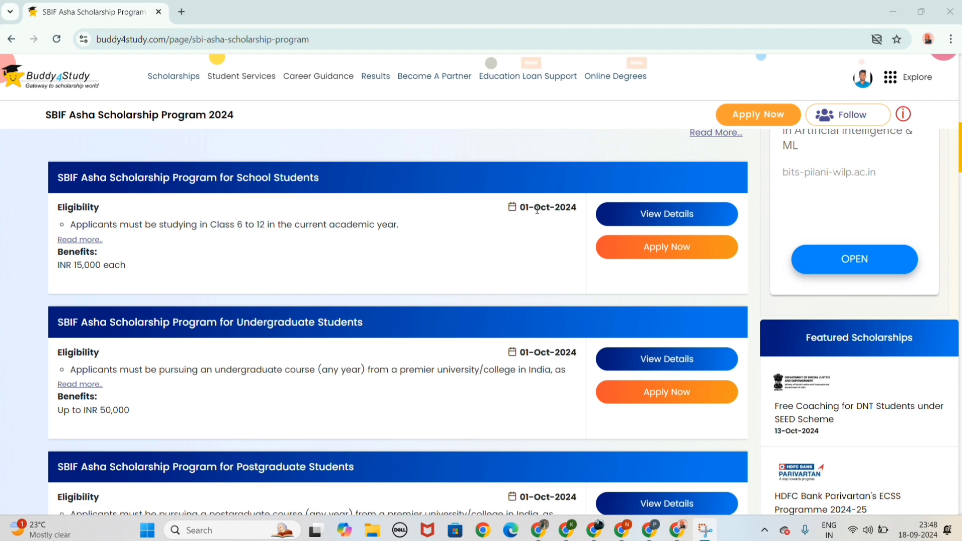
pyautogui.moveTo(522, 209); pyautogui.dragTo(570, 218)
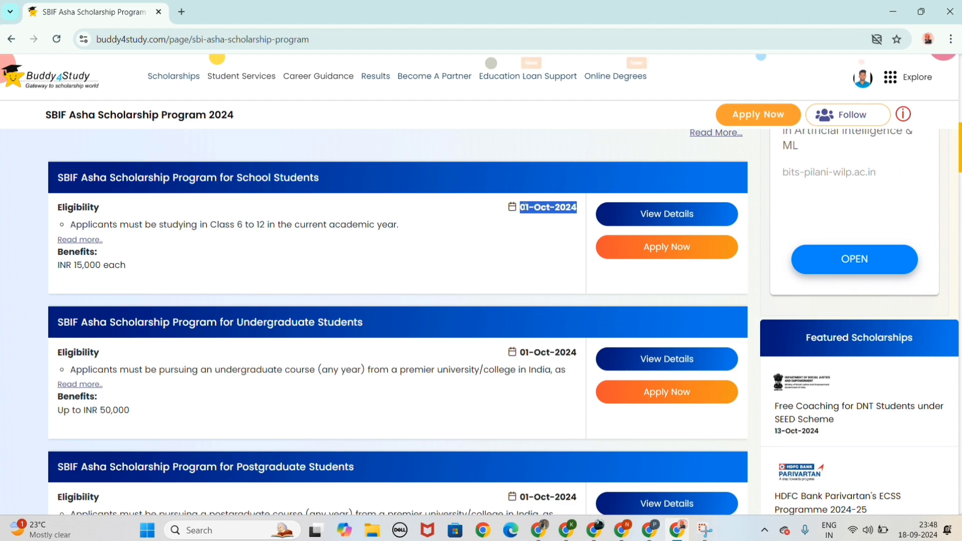
pyautogui.scroll(-2, 493, 299)
pyautogui.scroll(4, 521, 261)
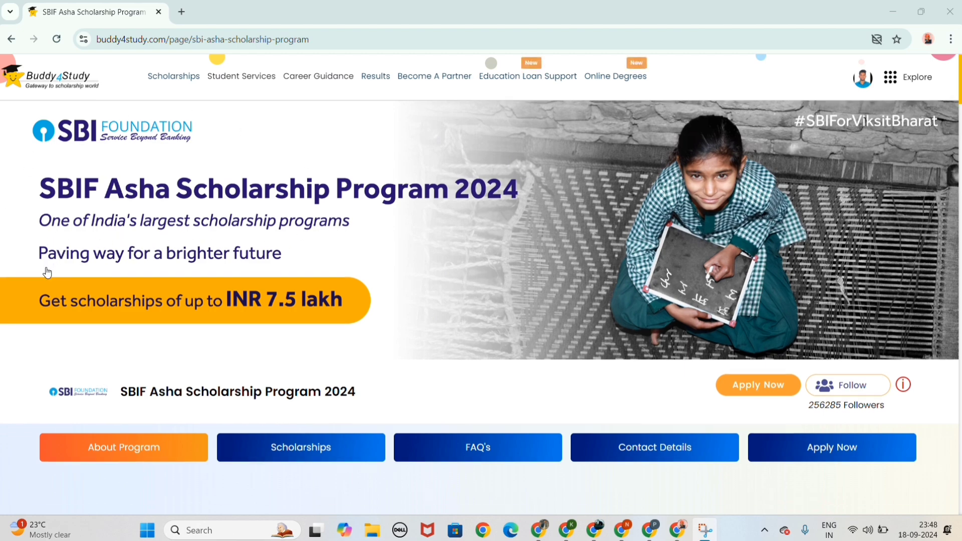
pyautogui.scroll(-4, 47, 272)
pyautogui.scroll(-5, 47, 273)
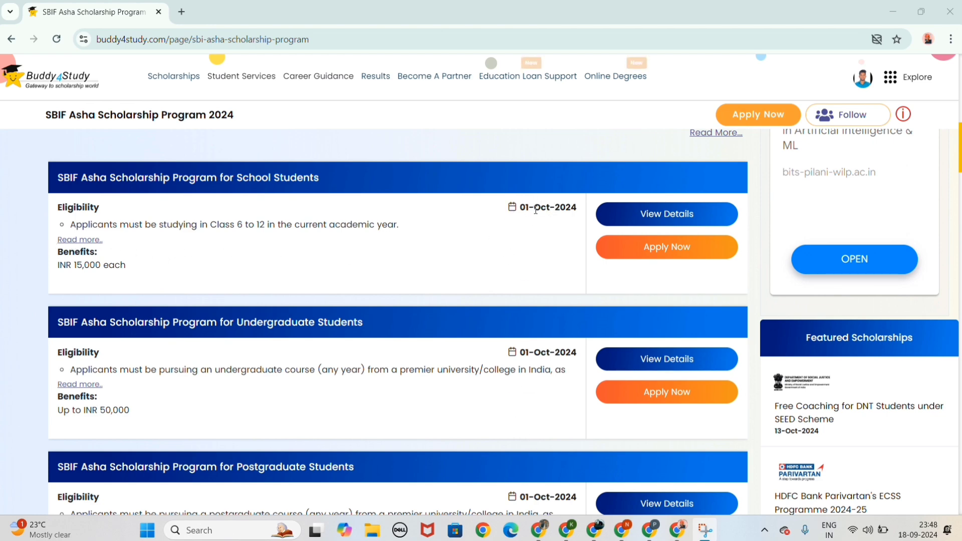
pyautogui.moveTo(521, 209); pyautogui.dragTo(569, 218)
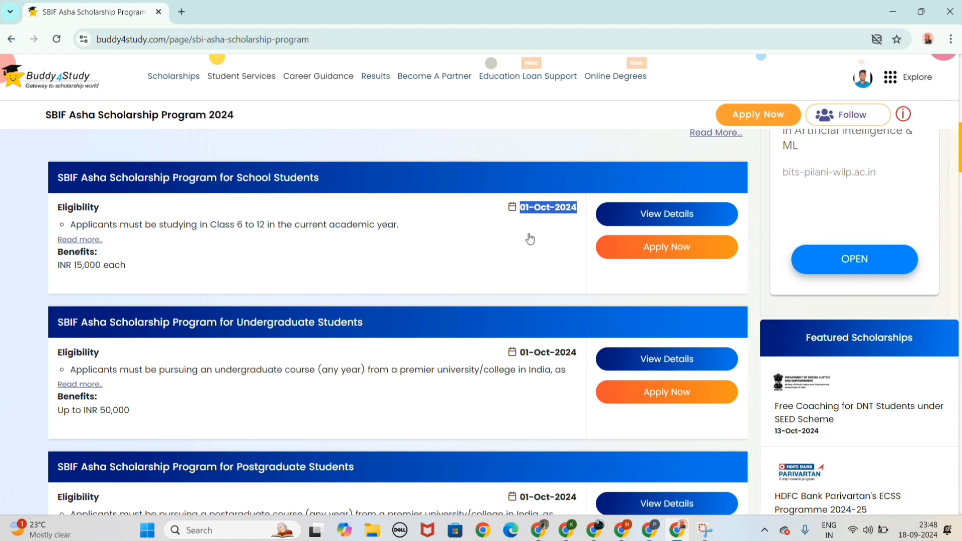
pyautogui.scroll(-3, 533, 225)
pyautogui.scroll(6, 528, 214)
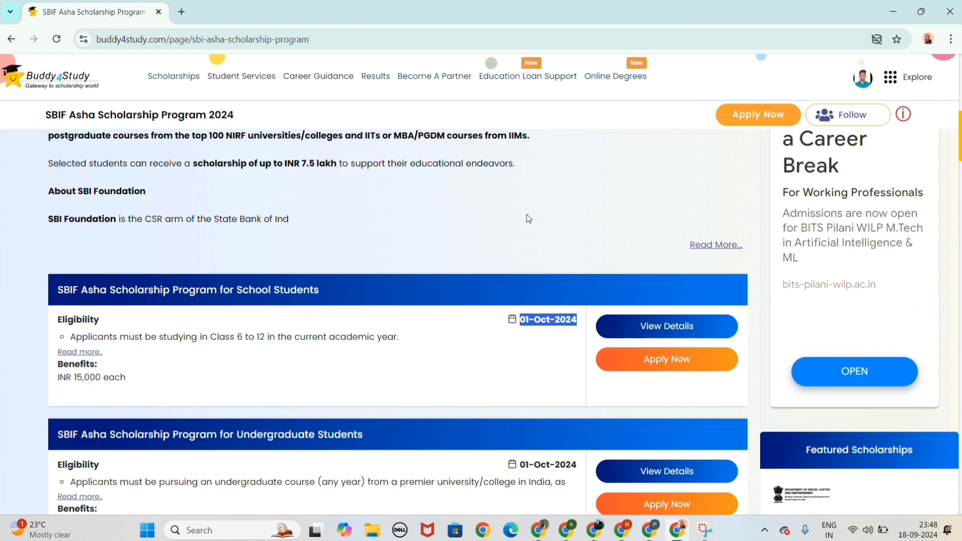
# Highlight the class requirement in the eligibility line of the School Students scholarship, then clear the selection
pyautogui.click(235, 138)
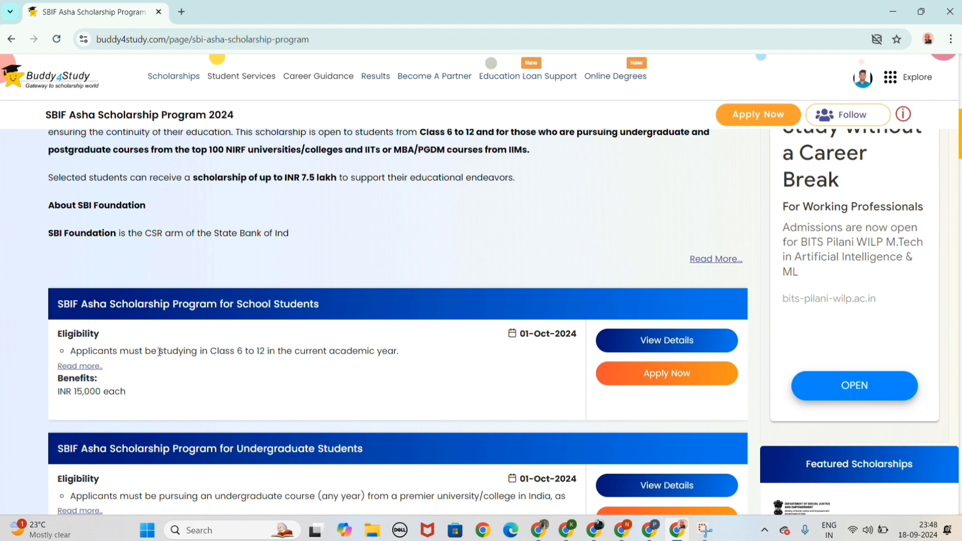
pyautogui.moveTo(160, 350); pyautogui.dragTo(307, 349)
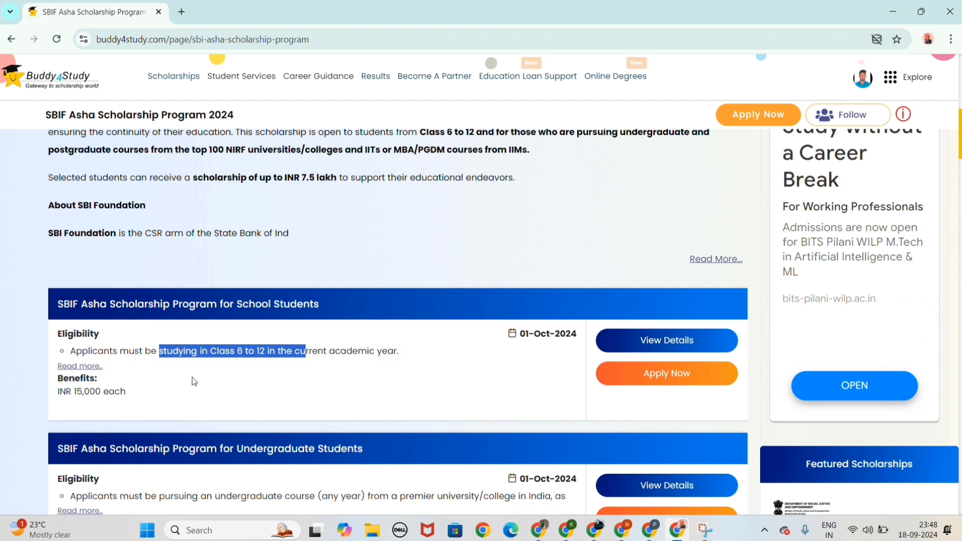
pyautogui.click(215, 348)
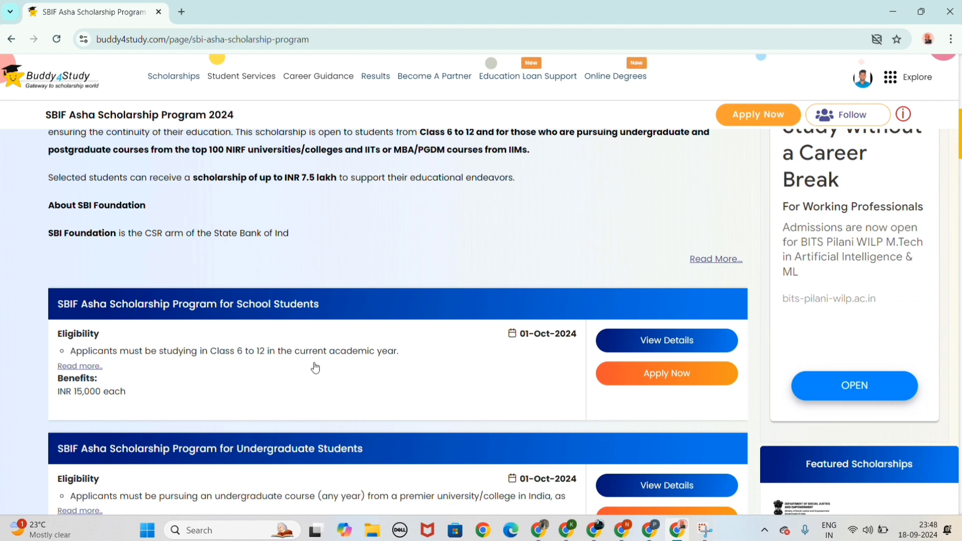
# Highlight the eligibility line of the Undergraduate Students scholarship, view its full details and close them
pyautogui.scroll(-3, 165, 415)
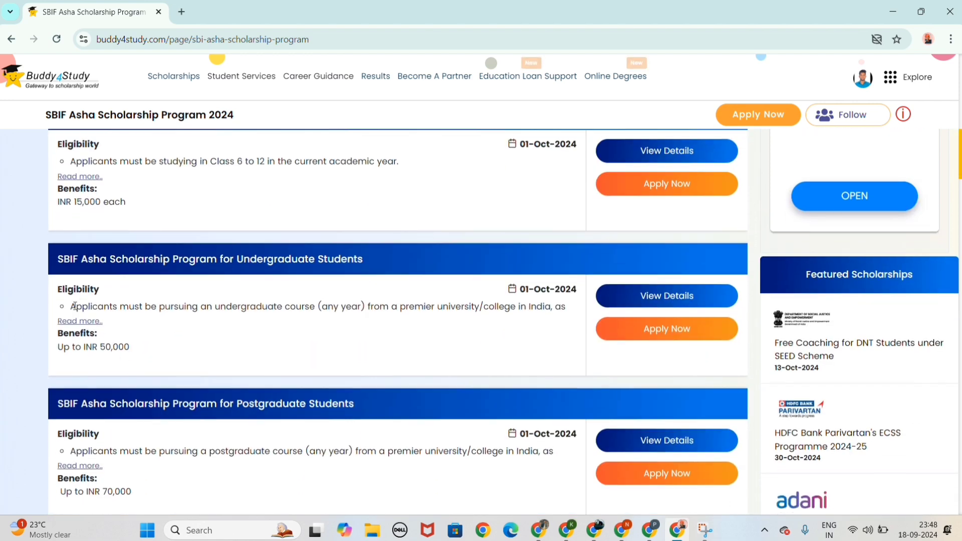
pyautogui.moveTo(73, 306); pyautogui.dragTo(460, 333)
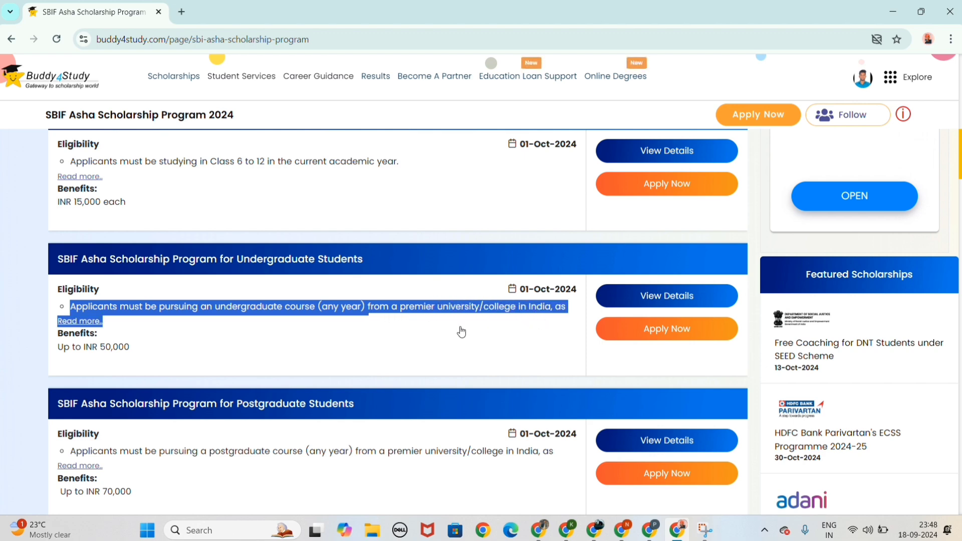
pyautogui.click(268, 310)
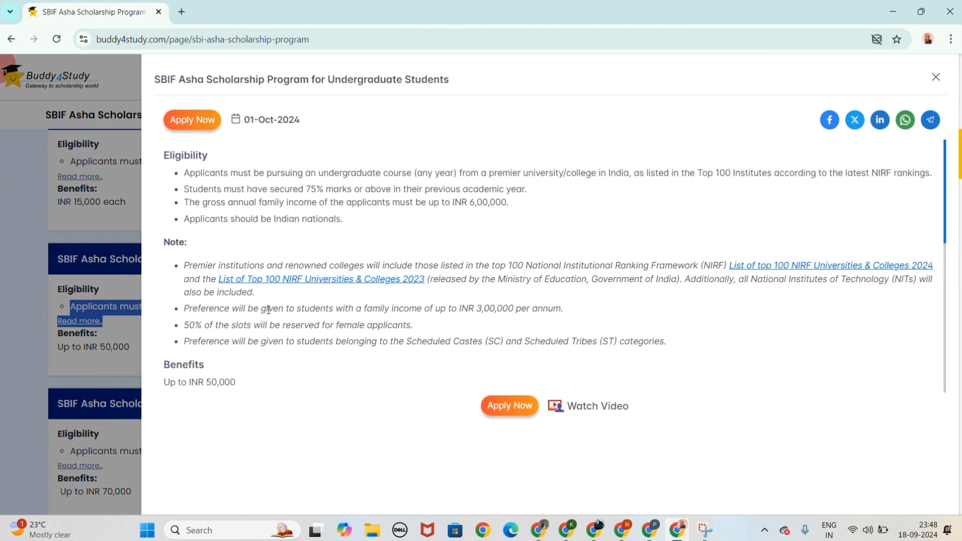
pyautogui.click(110, 223)
pyautogui.click(188, 308)
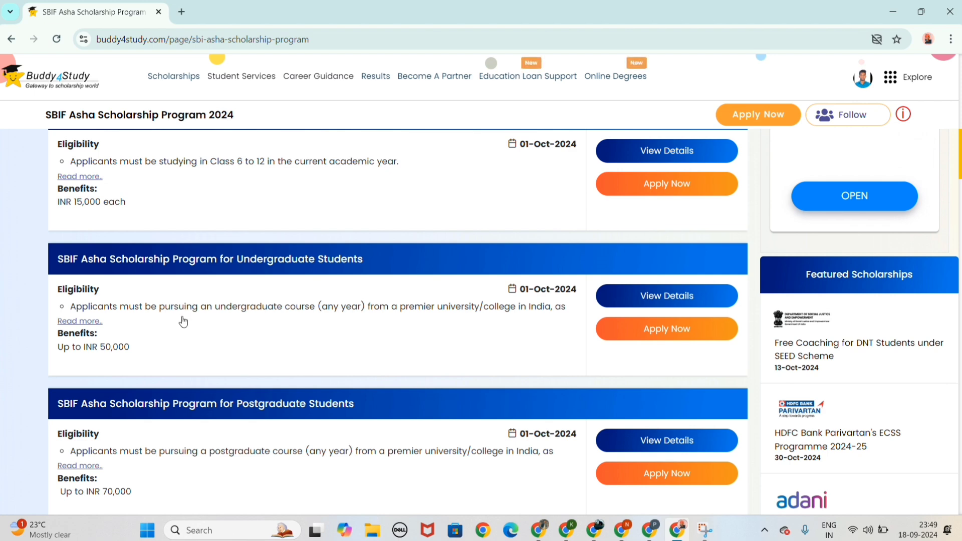
# Compare the benefit amounts of the Postgraduate and Undergraduate Students scholarships, highlighting each amount
pyautogui.scroll(-2, 165, 321)
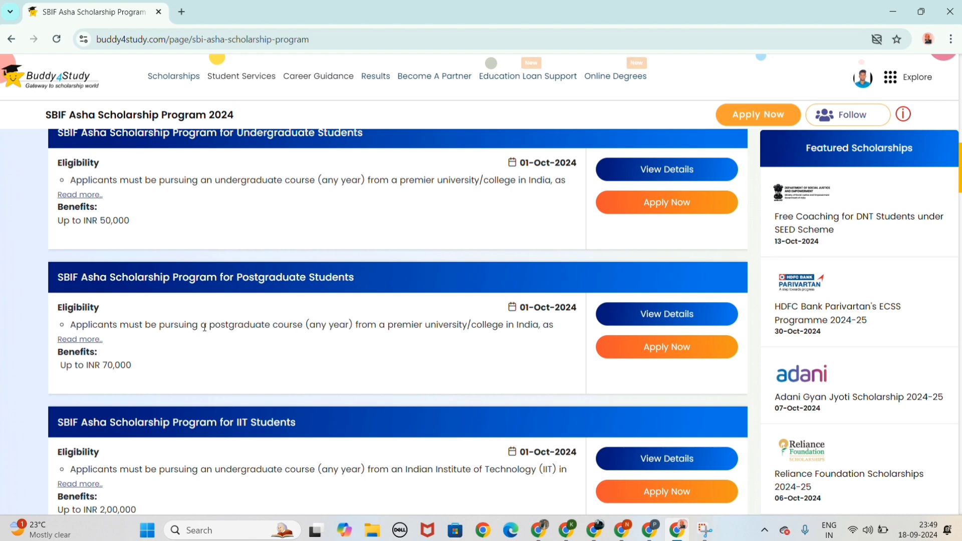
pyautogui.scroll(-1, 215, 327)
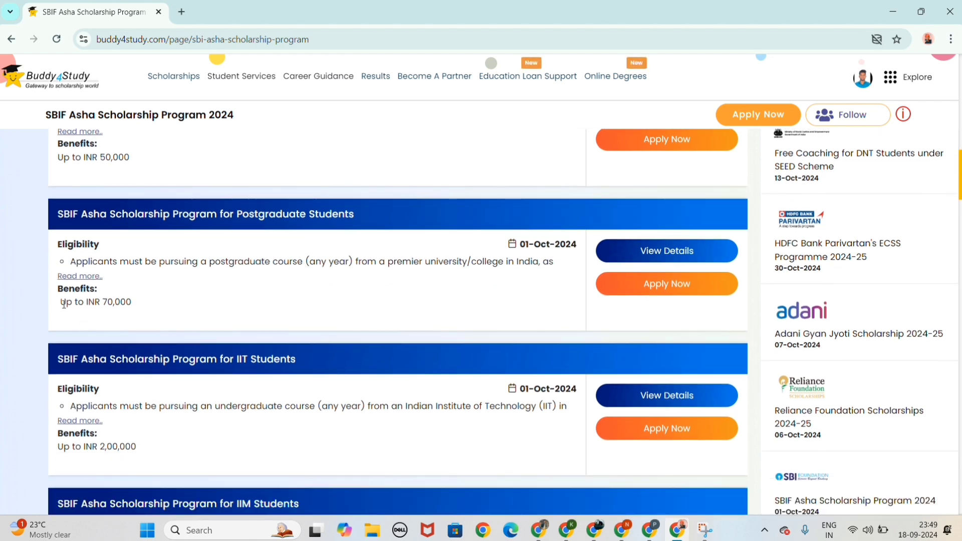
pyautogui.moveTo(65, 302); pyautogui.dragTo(139, 311)
pyautogui.click(125, 308)
pyautogui.scroll(2, 56, 273)
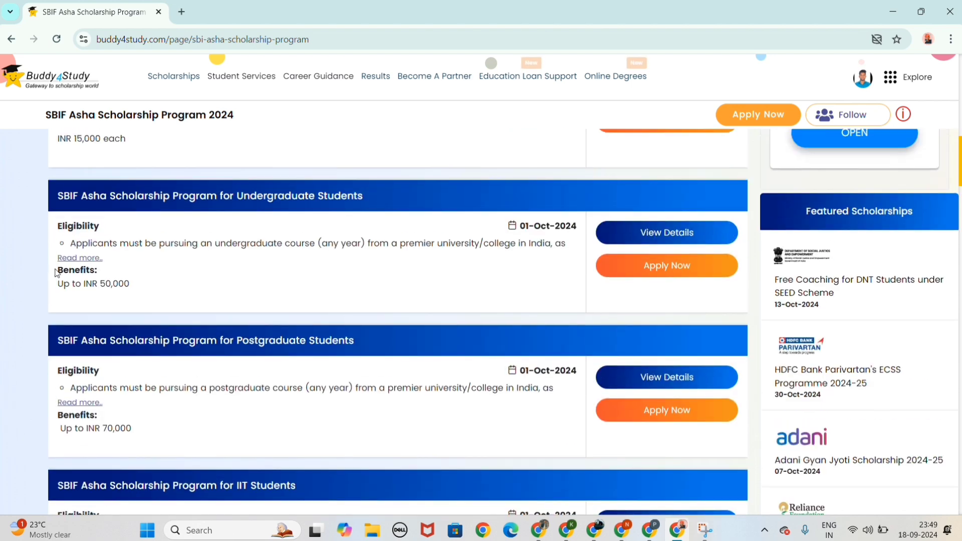
pyautogui.moveTo(92, 284); pyautogui.dragTo(143, 295)
pyautogui.scroll(-2, 202, 422)
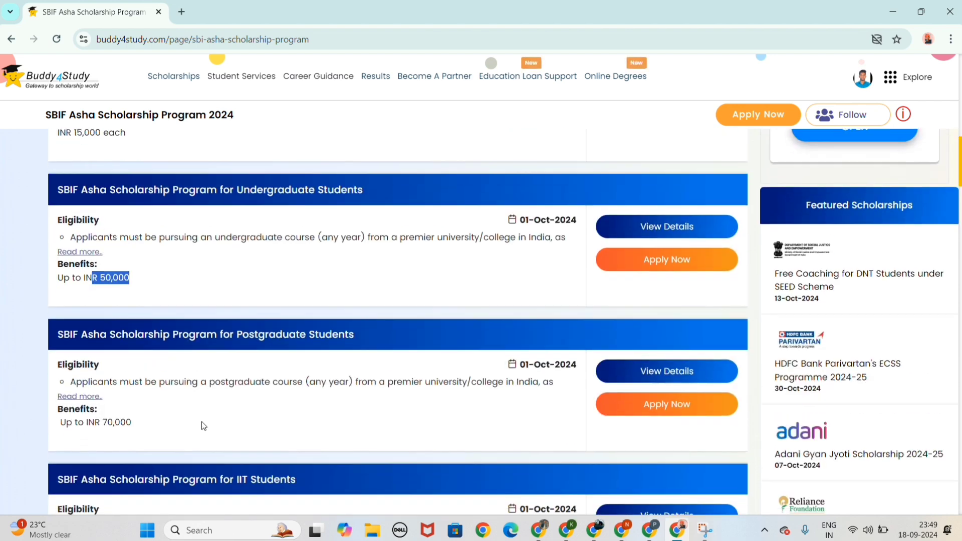
pyautogui.moveTo(109, 403); pyautogui.dragTo(113, 402)
pyautogui.click(216, 402)
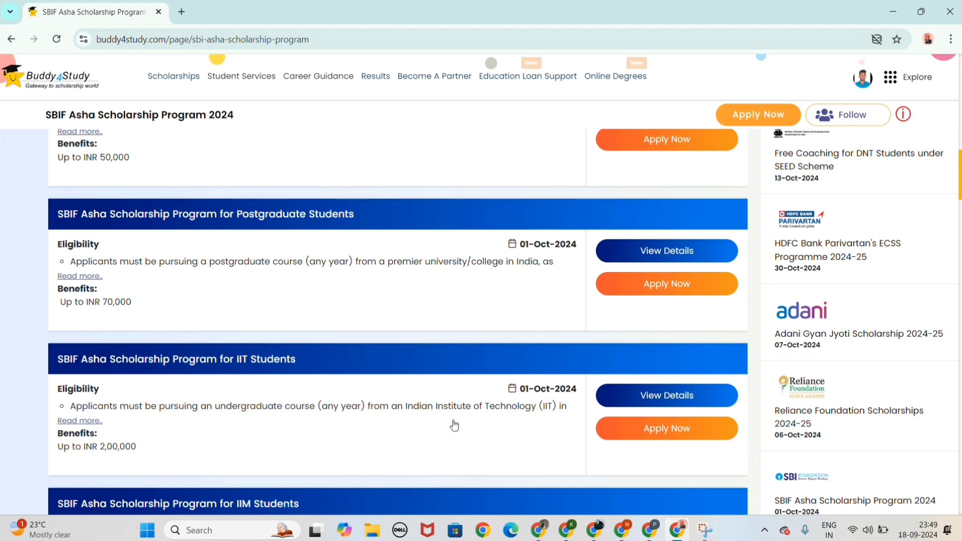
# Highlight the institute requirement and the benefit amount of the scholarship for IIT Students
pyautogui.moveTo(405, 407); pyautogui.dragTo(561, 405)
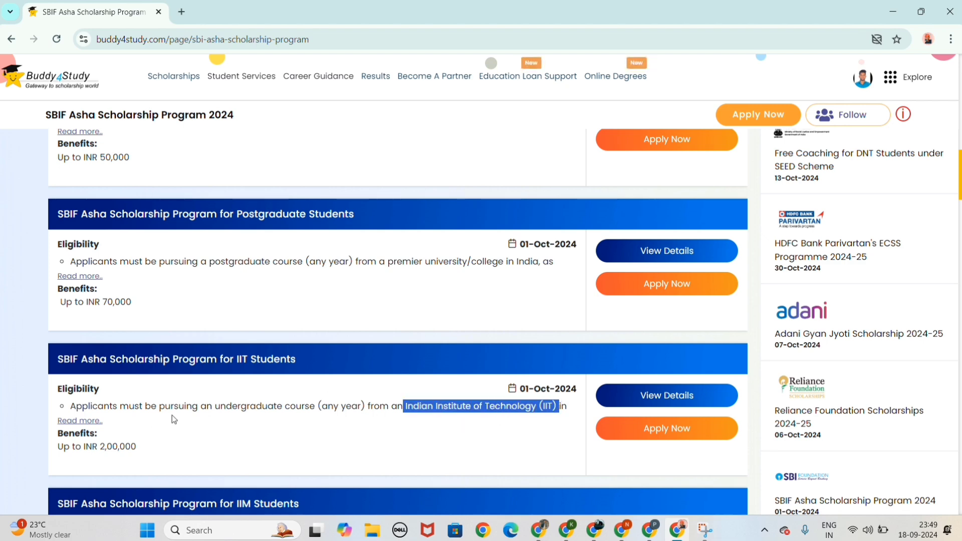
pyautogui.scroll(-2, 172, 419)
pyautogui.click(522, 277)
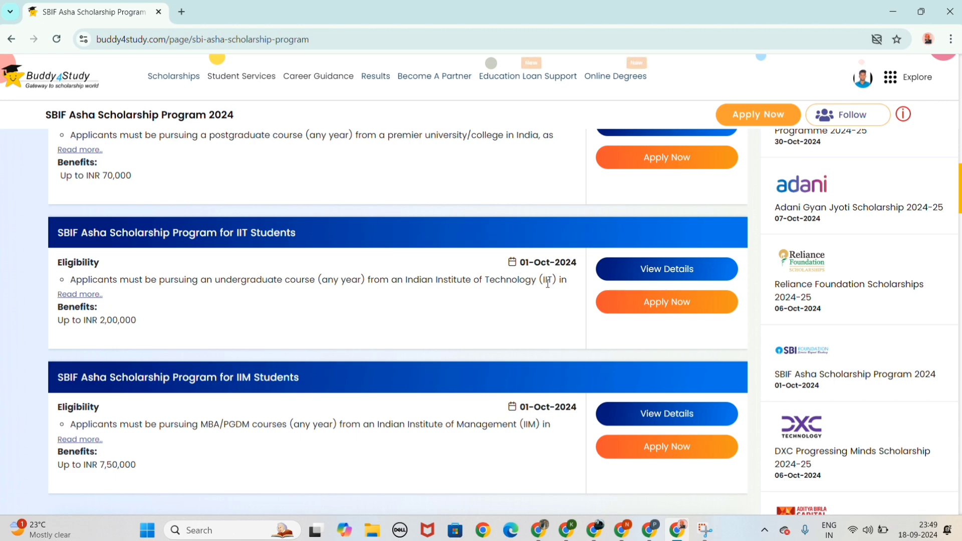
pyautogui.moveTo(406, 281); pyautogui.dragTo(552, 290)
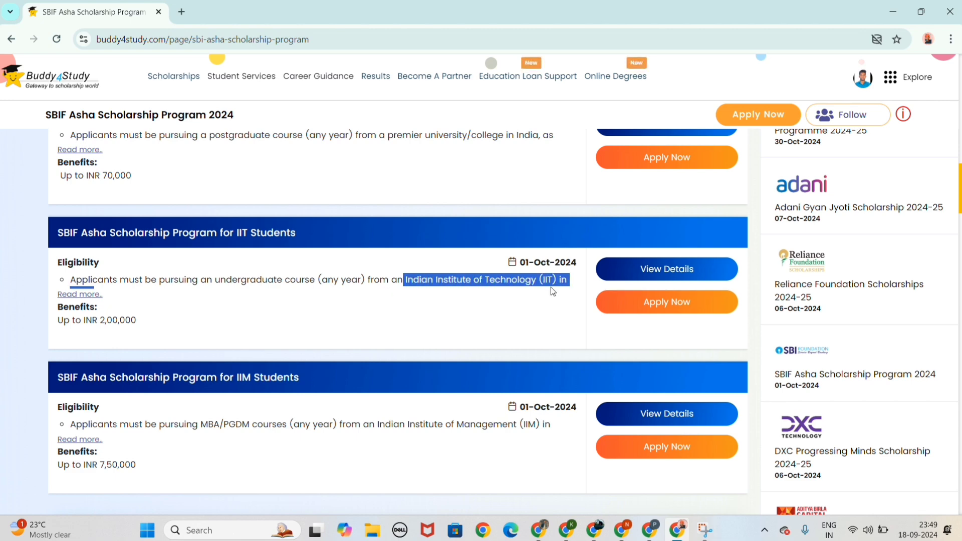
pyautogui.moveTo(56, 326); pyautogui.dragTo(179, 329)
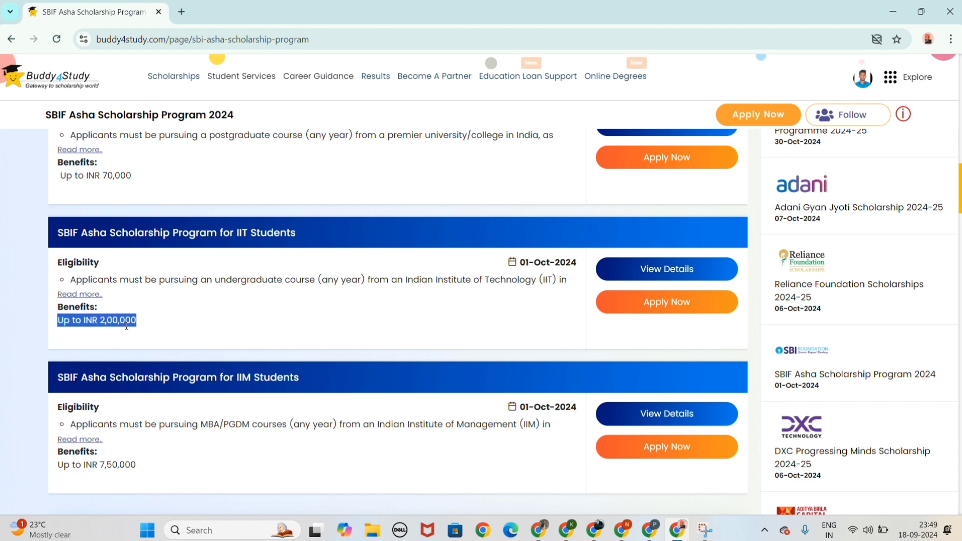
pyautogui.click(168, 302)
# Highlight the institute requirement of the scholarship for IIM Students and return to the program banner
pyautogui.scroll(-3, 176, 410)
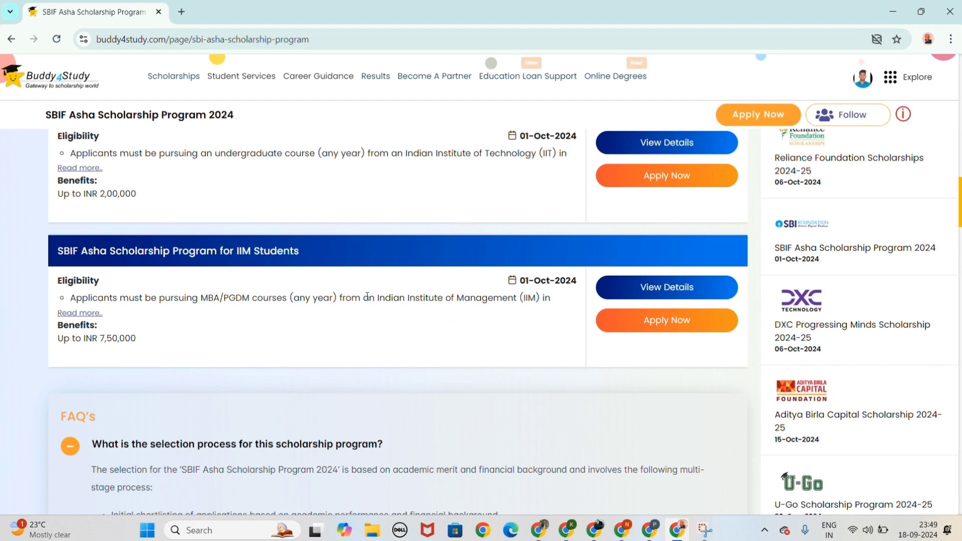
pyautogui.moveTo(371, 300); pyautogui.dragTo(511, 306)
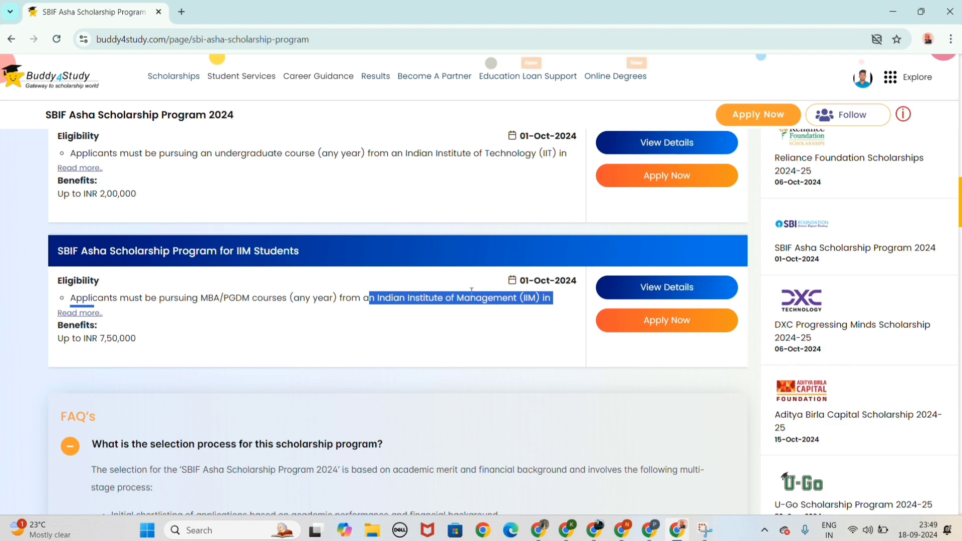
pyautogui.scroll(5, 401, 315)
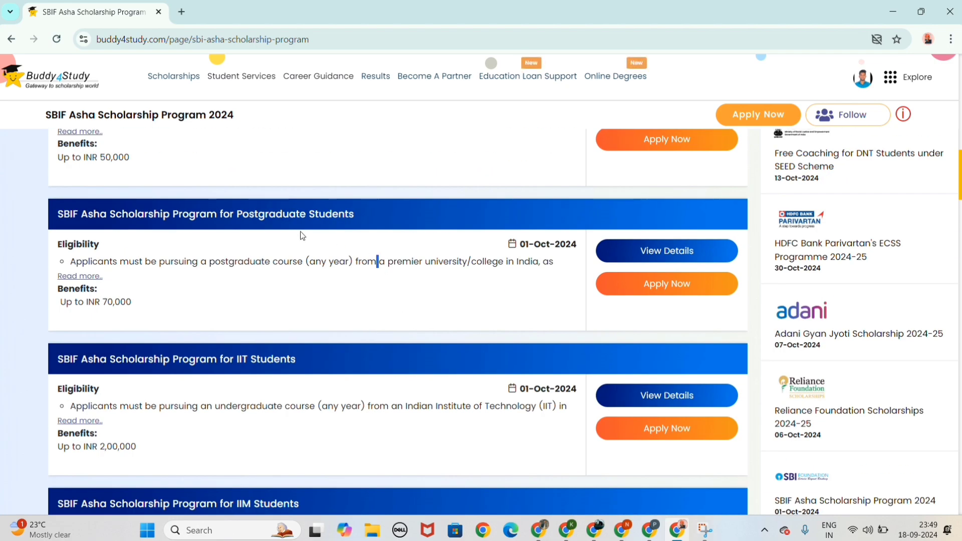
pyautogui.scroll(10, 303, 235)
pyautogui.scroll(5, 190, 289)
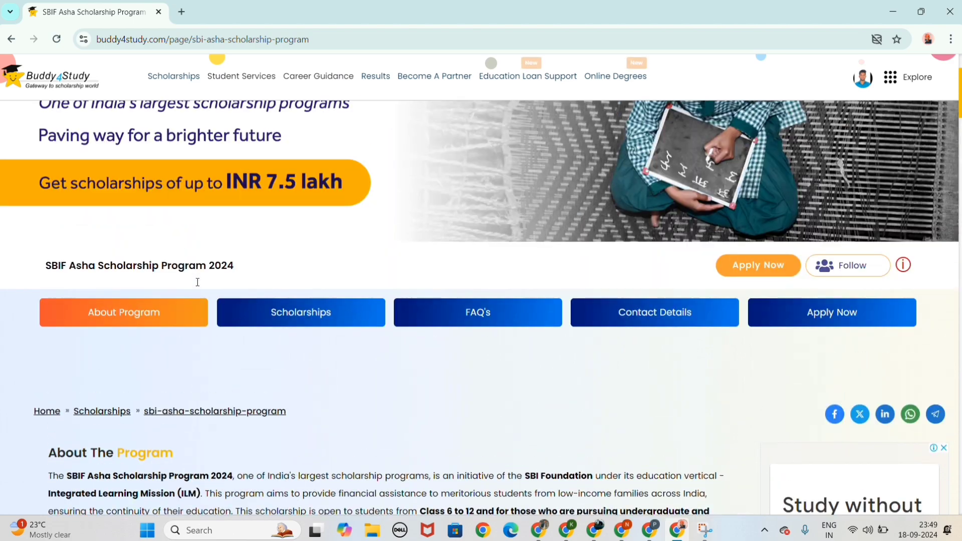
pyautogui.scroll(3, 323, 250)
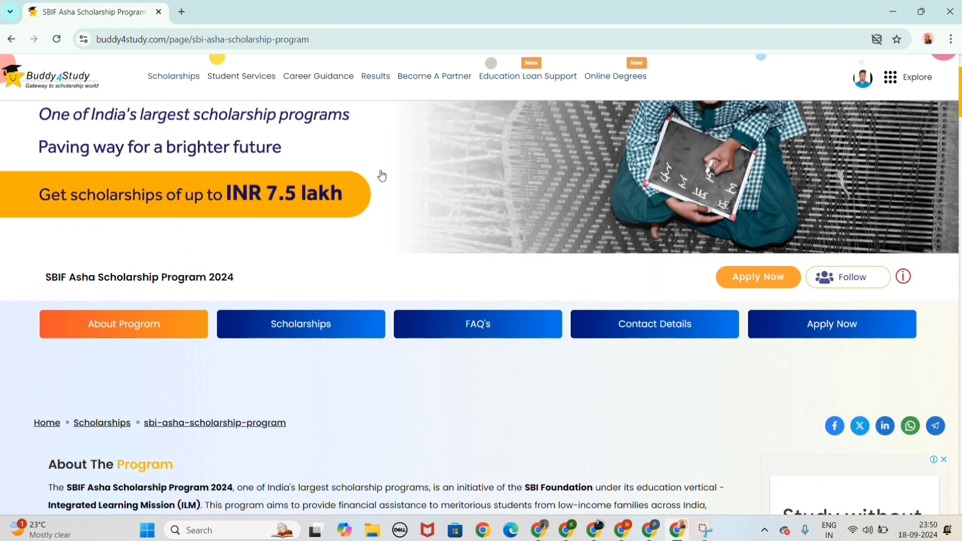
# Open the full eligibility details of the Undergraduate Students scholarship, read them and close the details
pyautogui.scroll(-15, 323, 249)
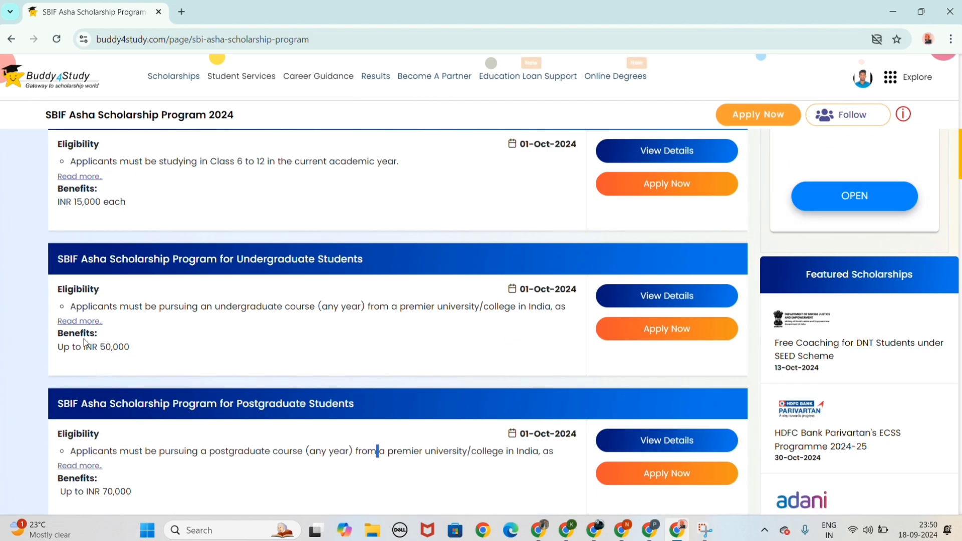
pyautogui.click(80, 321)
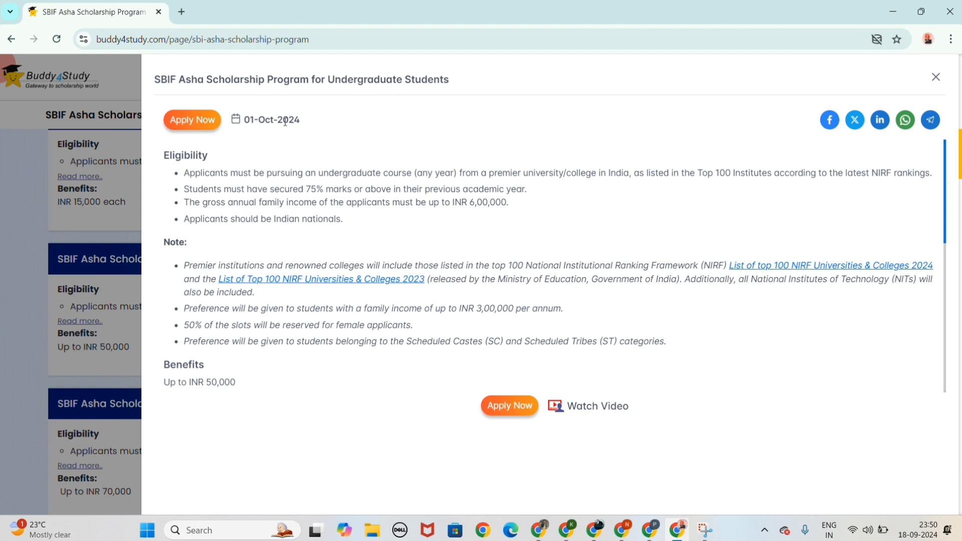
pyautogui.click(935, 77)
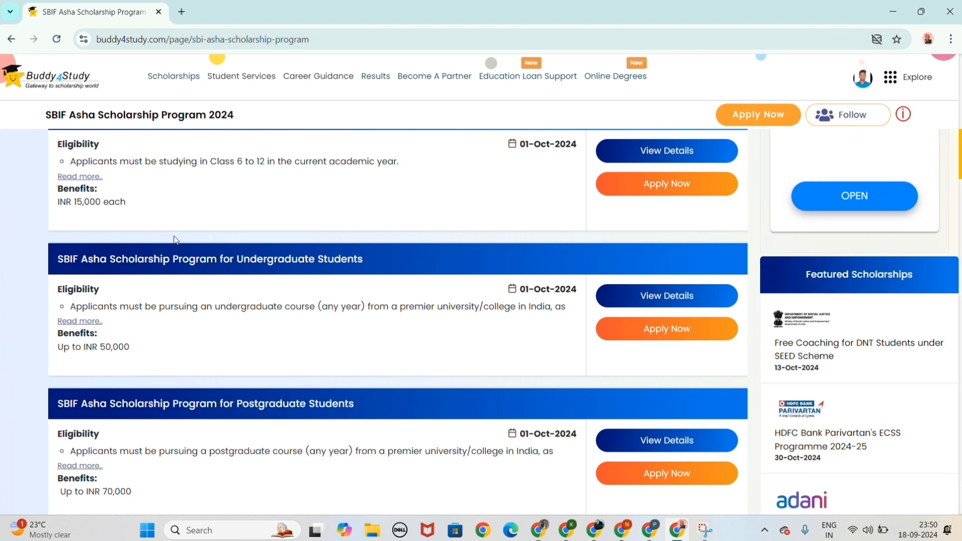
pyautogui.scroll(4, 159, 158)
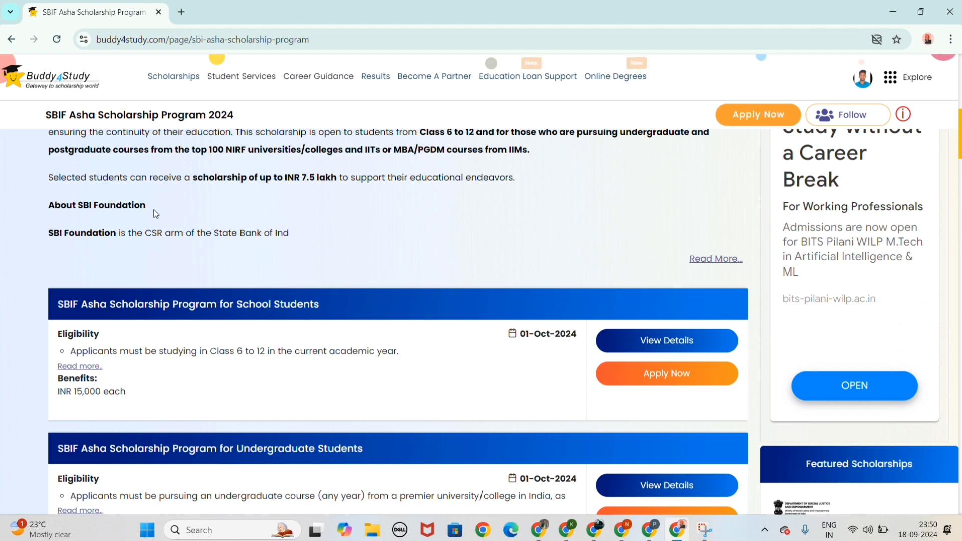
# Search Google for "buddyforstudy" in a new browser tab and open the Buddy4Study scholarship portal from the results
pyautogui.click(180, 14)
pyautogui.click(382, 238)
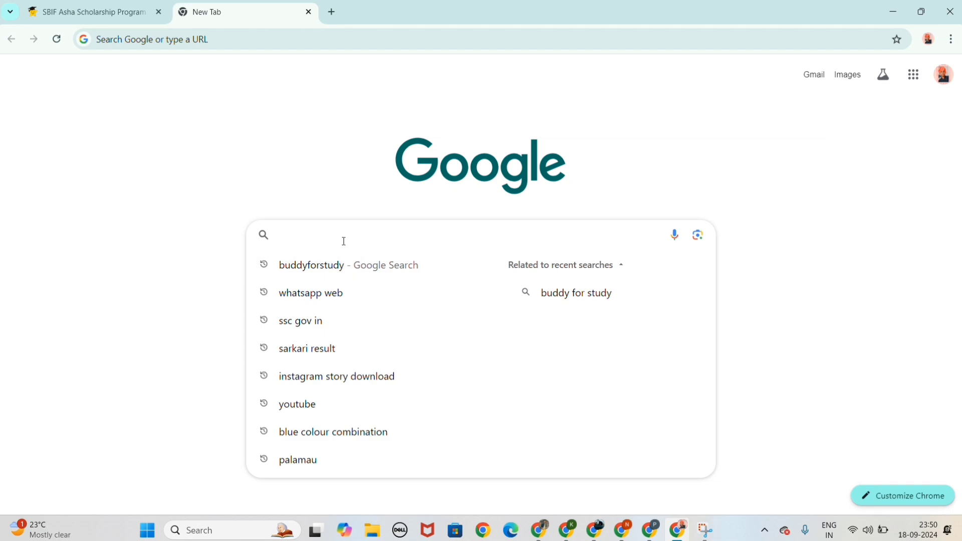
pyautogui.click(333, 264)
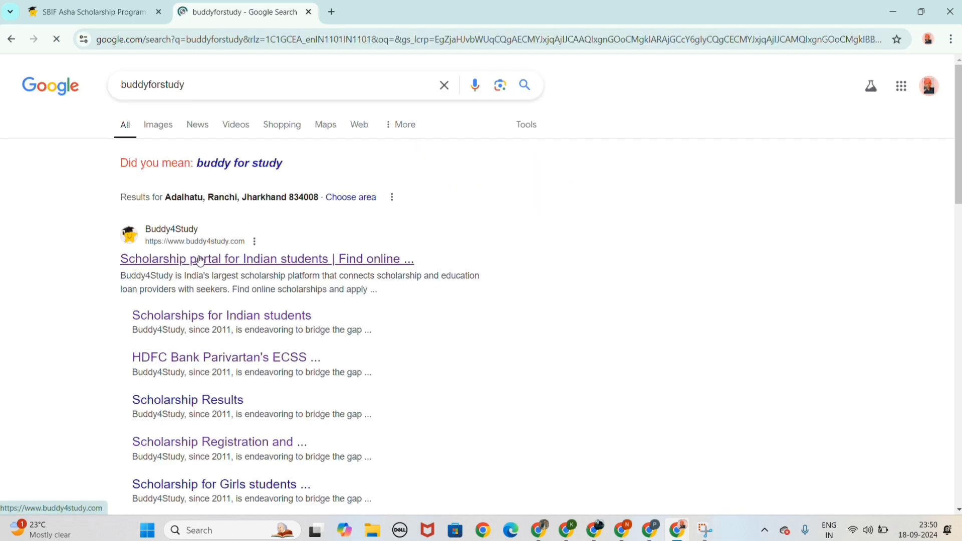
pyautogui.click(200, 264)
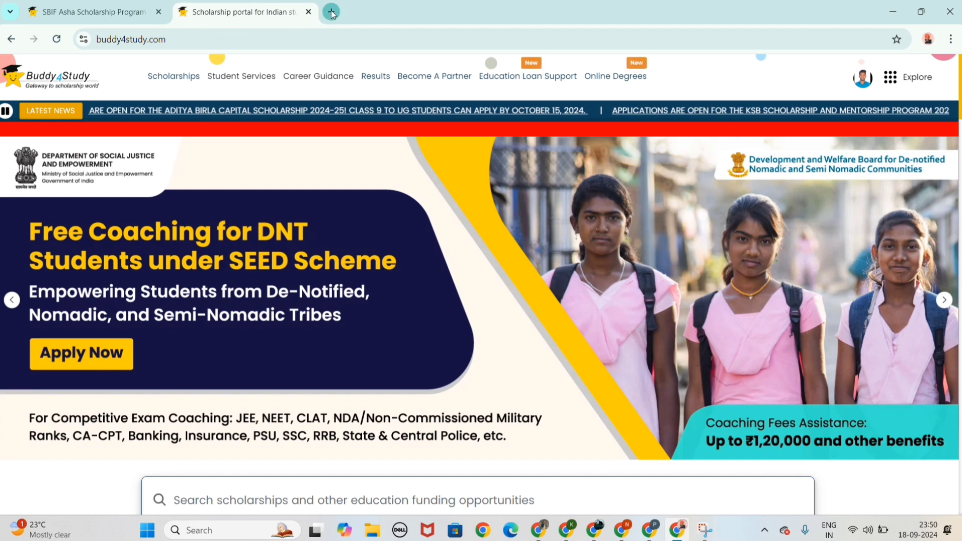
# Repeat the Google search for "buddyforstudy" in another new browser tab and open the Buddy4Study home page from the results
pyautogui.click(331, 11)
pyautogui.click(325, 237)
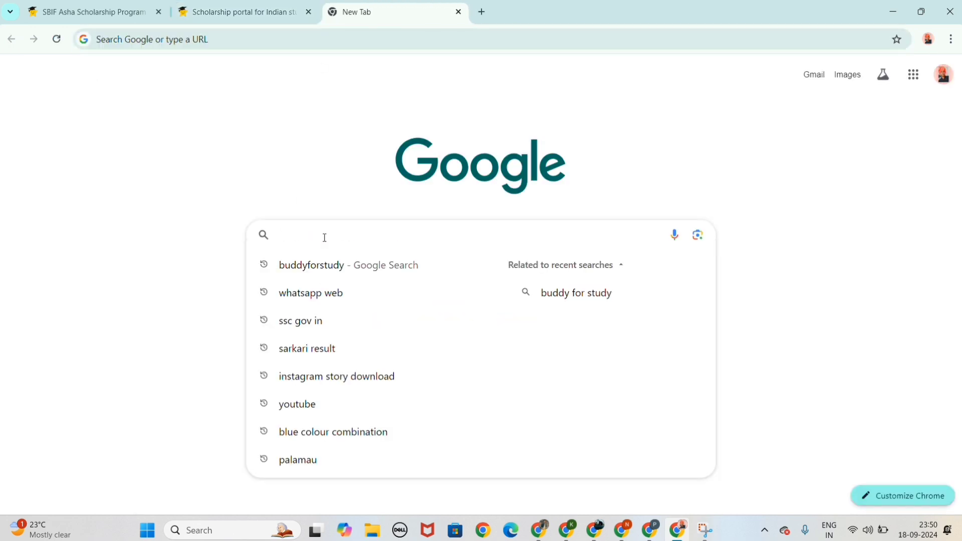
pyautogui.click(314, 273)
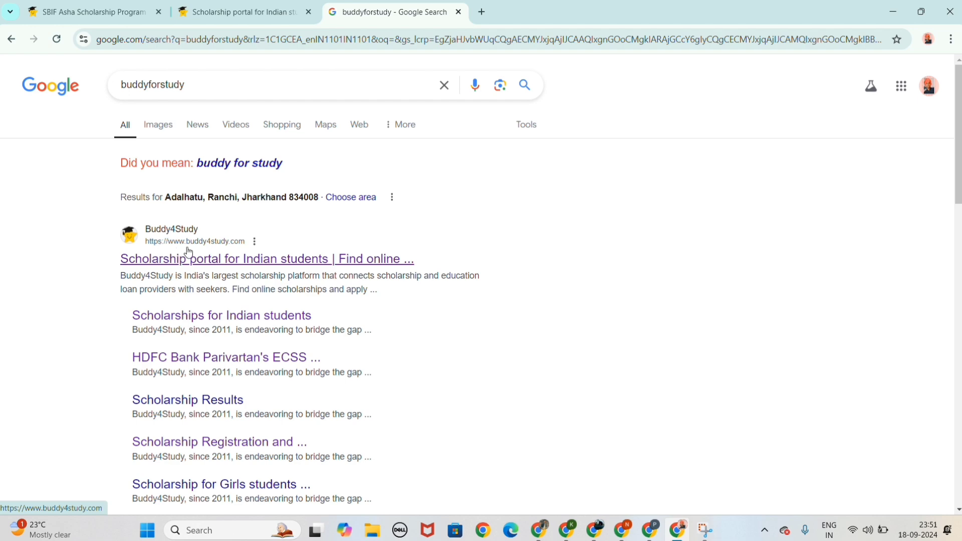
pyautogui.click(215, 267)
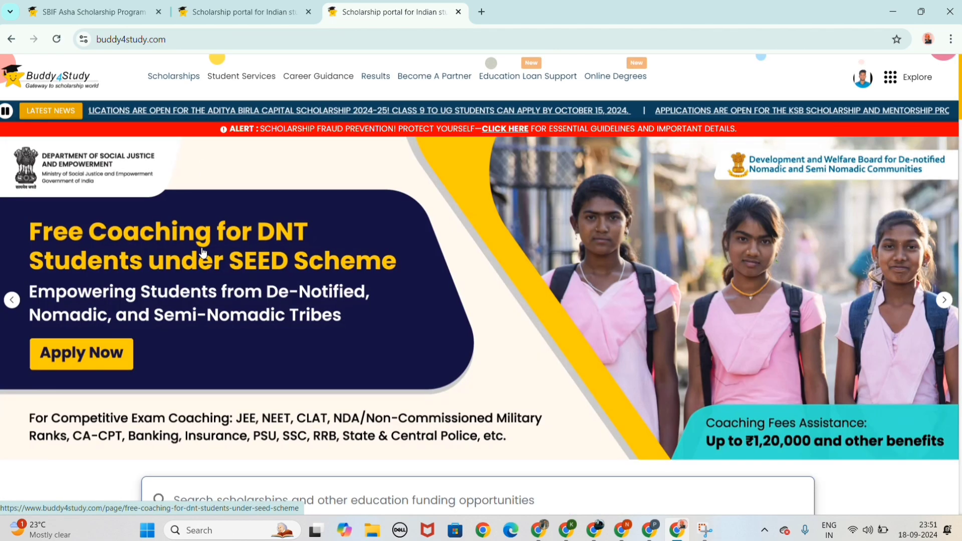
# Search the Buddy4Study portal for "sbi" and open the SBIF Asha Scholarship Program for Postgraduate Students from the results
pyautogui.scroll(-5, 215, 275)
pyautogui.click(231, 249)
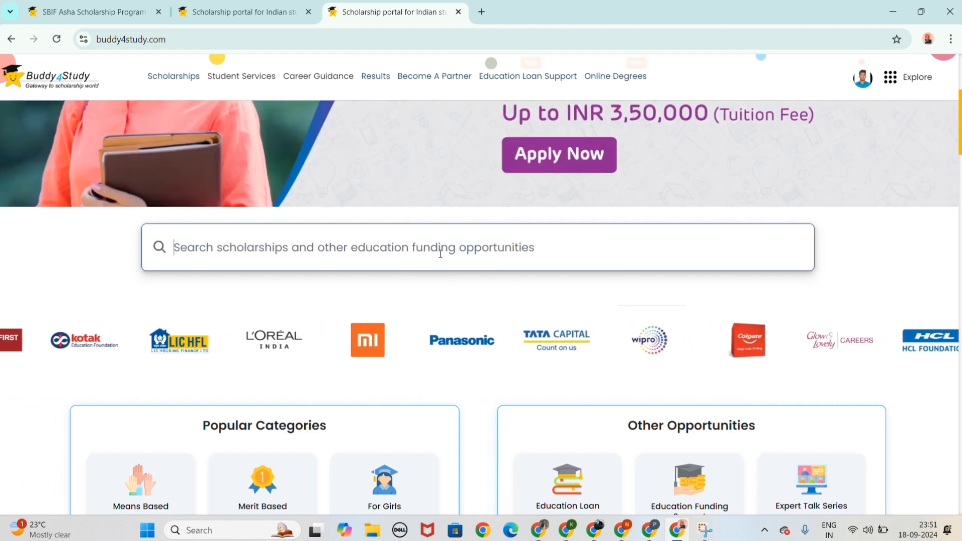
pyautogui.write('sbi')
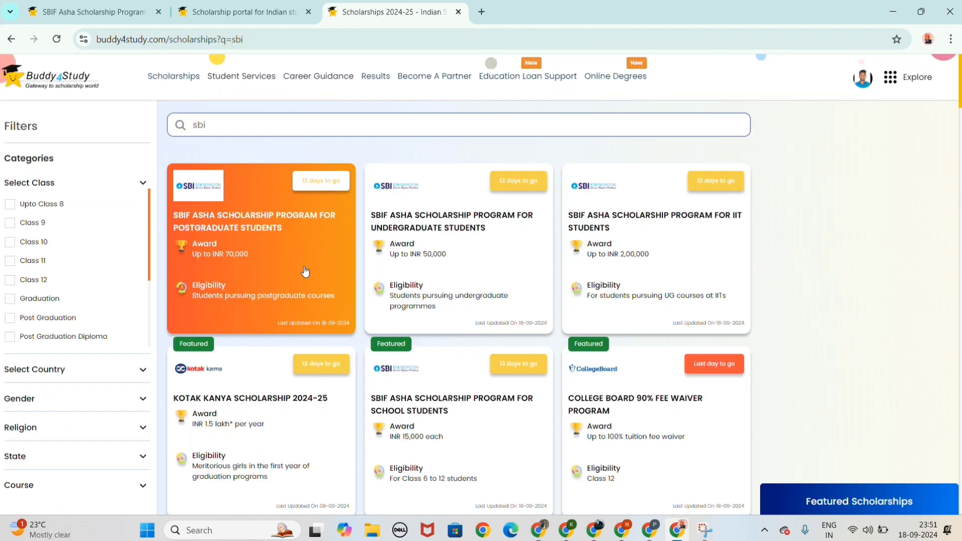
pyautogui.scroll(-2, 309, 280)
pyautogui.scroll(2, 250, 290)
pyautogui.click(245, 282)
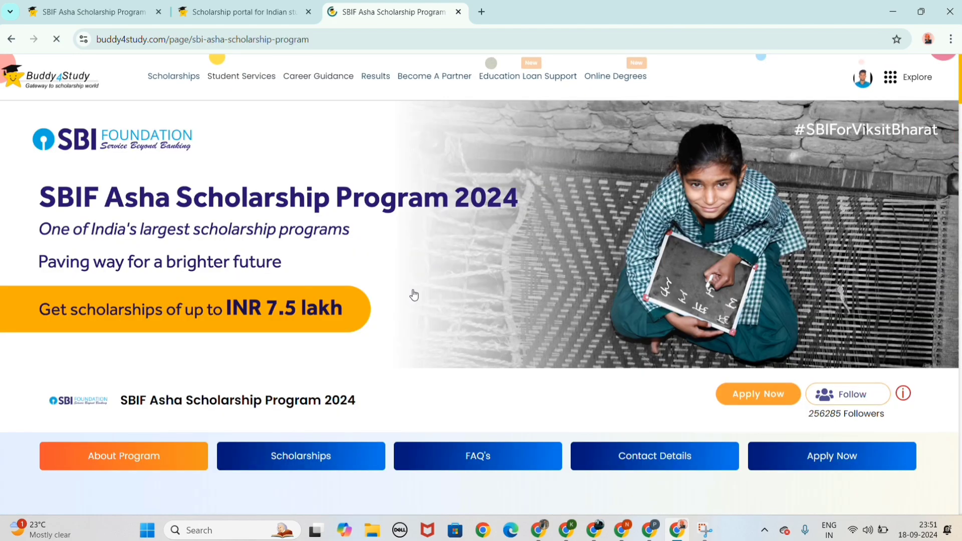
# Look through the SBIF Asha Scholarship Program 2024 page, from its banner down to the list of scholarship categories
pyautogui.scroll(-10, 341, 338)
pyautogui.scroll(7, 105, 207)
pyautogui.scroll(2, 105, 207)
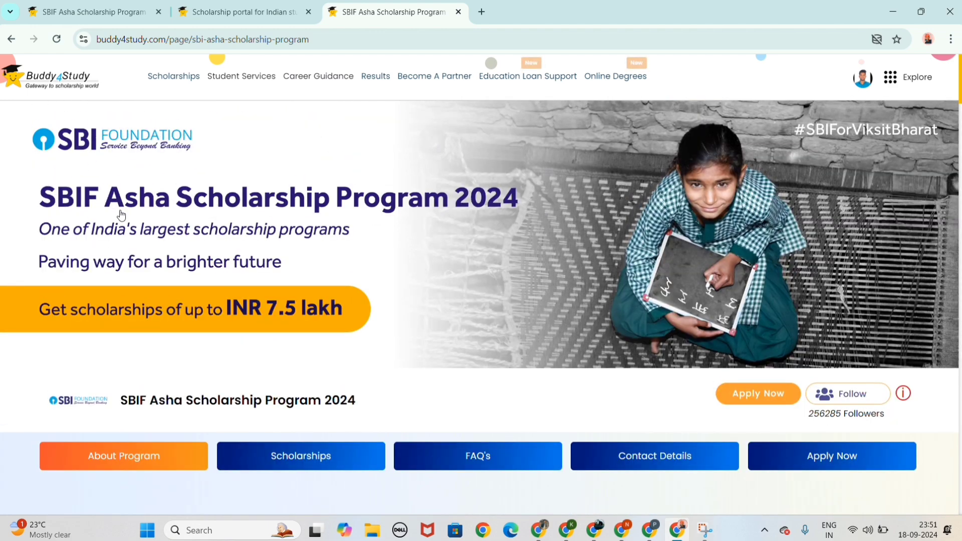
pyautogui.scroll(-9, 305, 245)
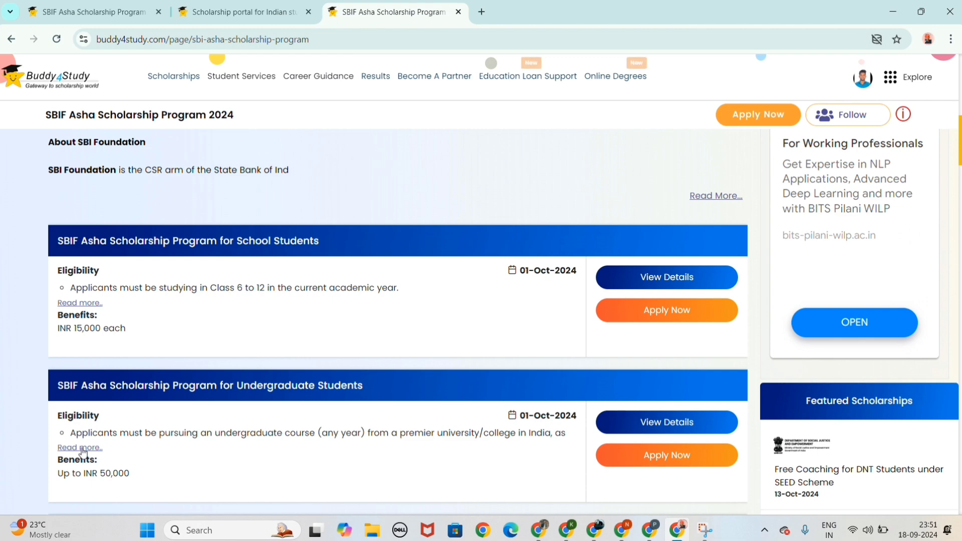
# Highlight the undergraduate course requirement in the Undergraduate Students listing and review the listed category benefits
pyautogui.scroll(-1, 89, 454)
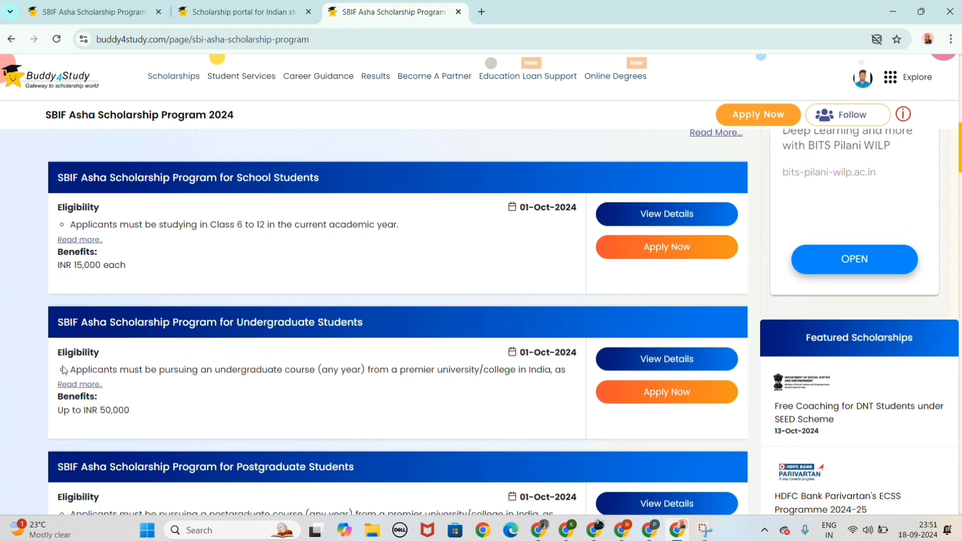
pyautogui.moveTo(72, 367); pyautogui.dragTo(390, 369)
pyautogui.click(389, 369)
pyautogui.scroll(4, 389, 370)
pyautogui.scroll(-2, 366, 407)
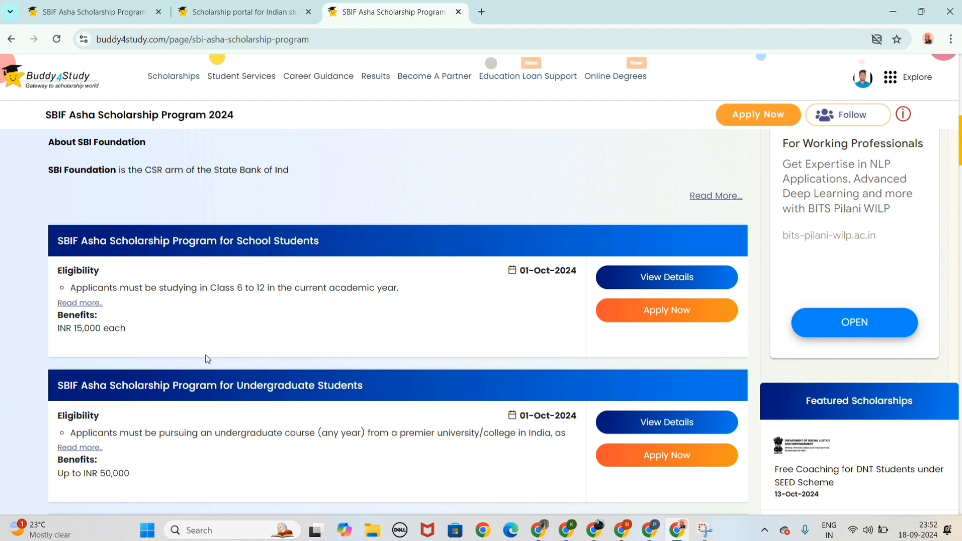
pyautogui.scroll(-1, 98, 460)
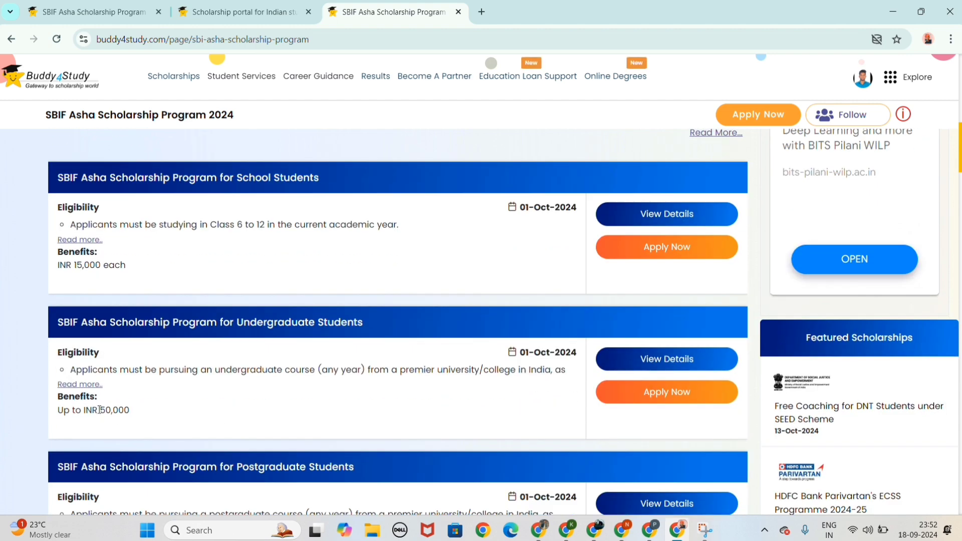
# Open the full details of the Undergraduate Students scholarship and highlight its first eligibility condition and the Indian nationals condition
pyautogui.click(90, 384)
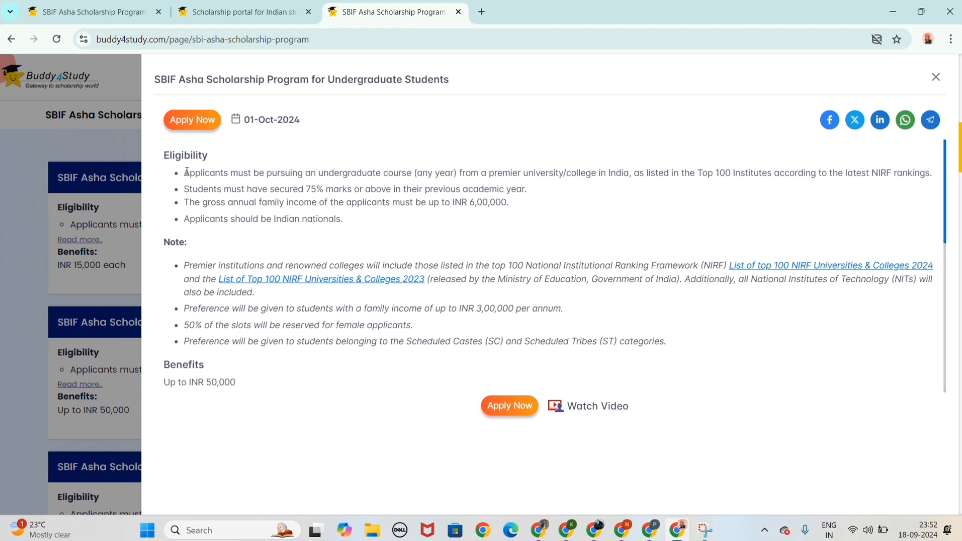
pyautogui.moveTo(244, 173); pyautogui.dragTo(182, 180)
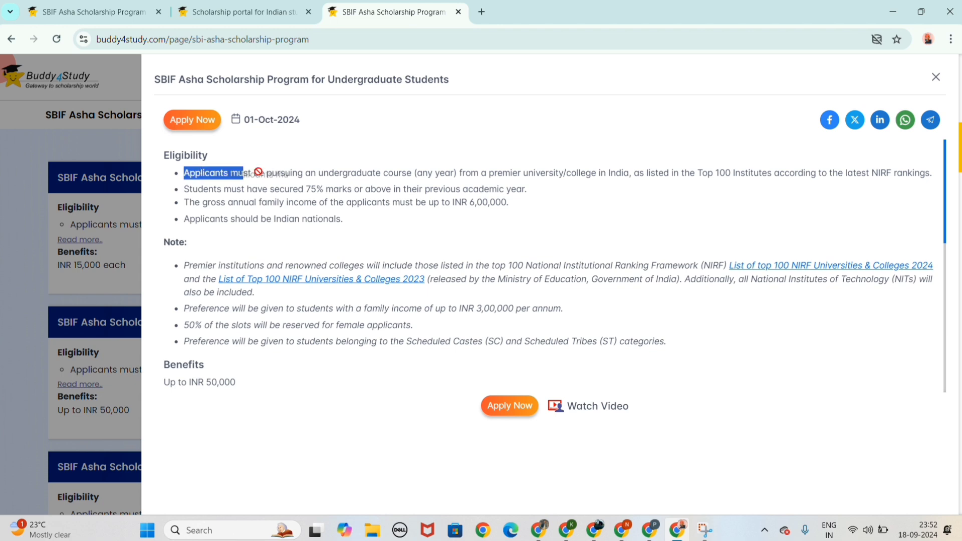
pyautogui.click(330, 176)
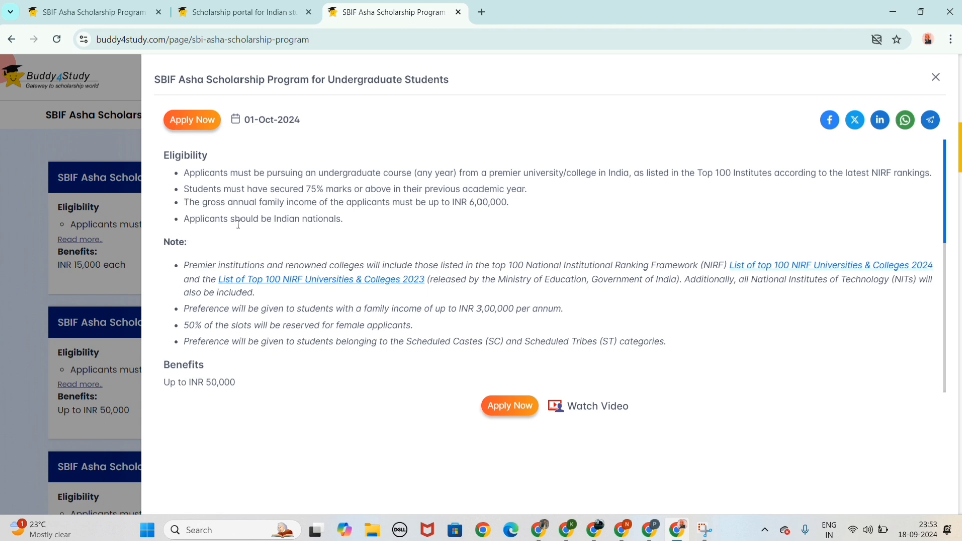
pyautogui.moveTo(186, 221); pyautogui.dragTo(332, 219)
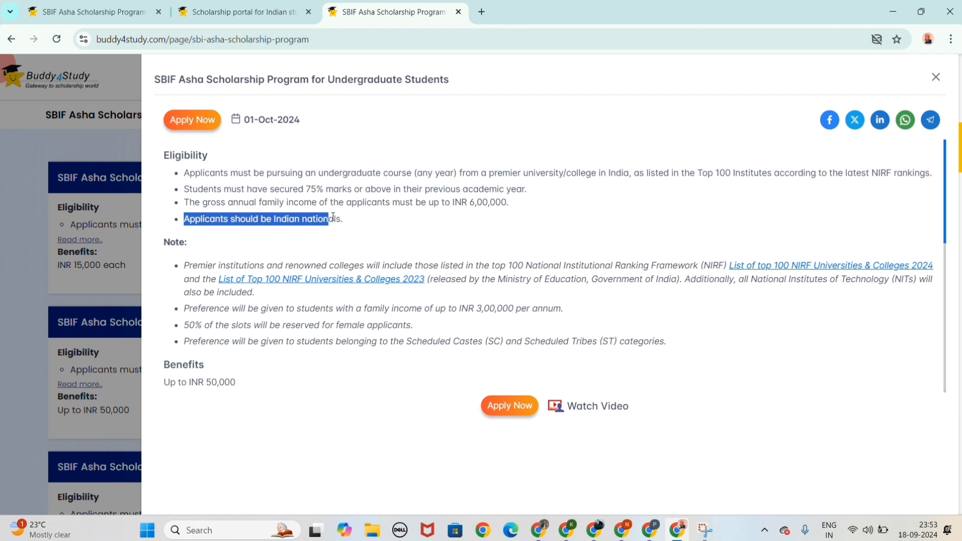
pyautogui.click(359, 219)
pyautogui.scroll(-1, 332, 286)
pyautogui.scroll(1, 260, 276)
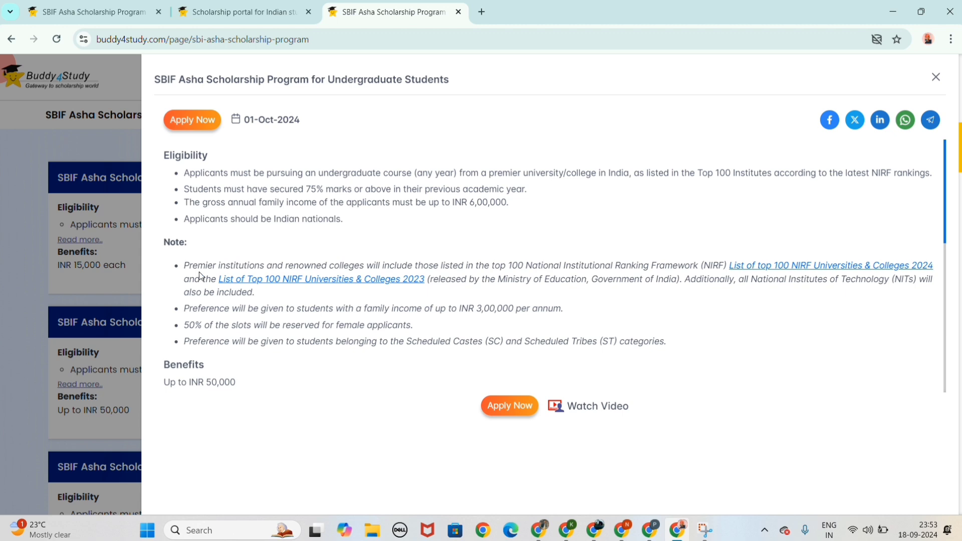
# Highlight the note on premier institutions and open the list of top 100 NIRF Universities & Colleges 2024
pyautogui.moveTo(187, 265); pyautogui.dragTo(725, 268)
pyautogui.click(725, 269)
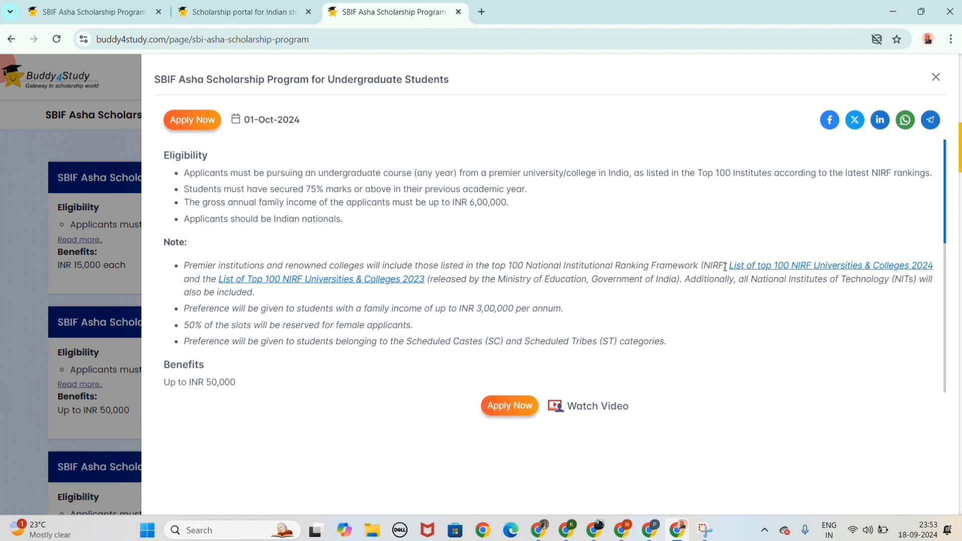
pyautogui.click(789, 269)
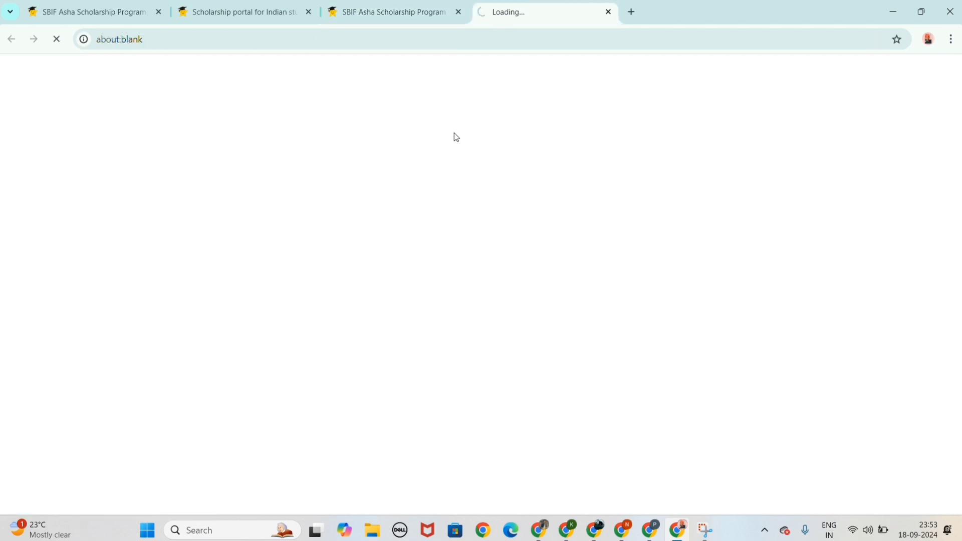
# Examine the top 100 NIRF universities and colleges tables for 2024, and return to the Undergraduate Students scholarship details
pyautogui.scroll(-3, 351, 318)
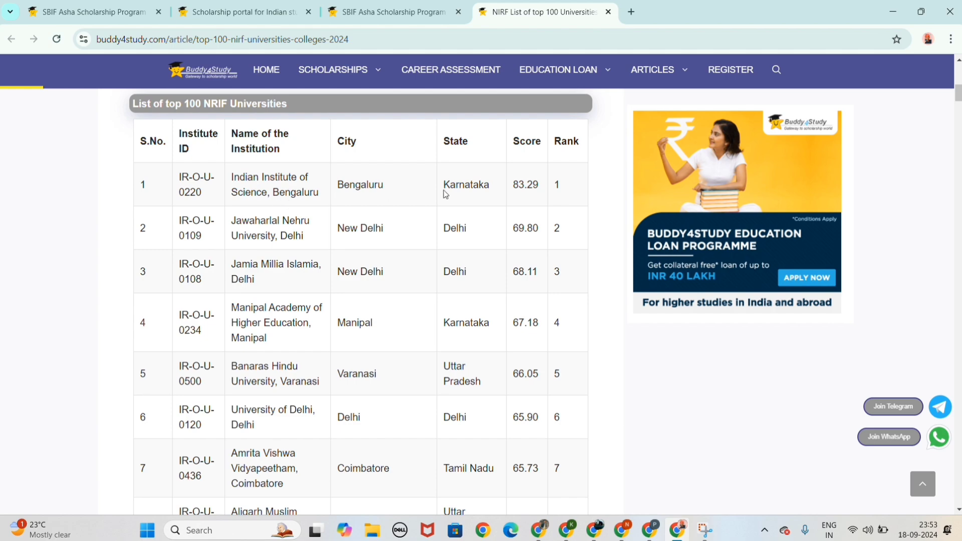
pyautogui.scroll(-20, 285, 192)
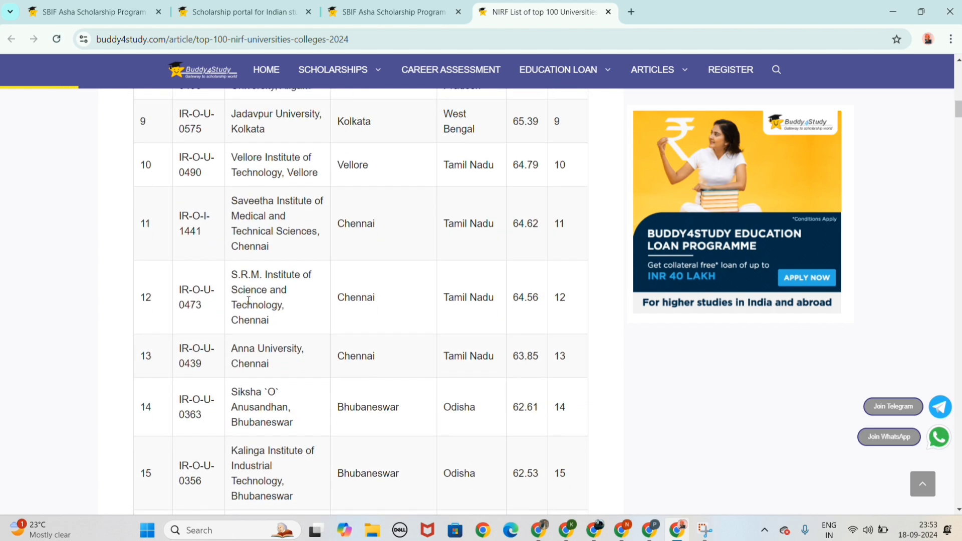
pyautogui.scroll(-20, 258, 301)
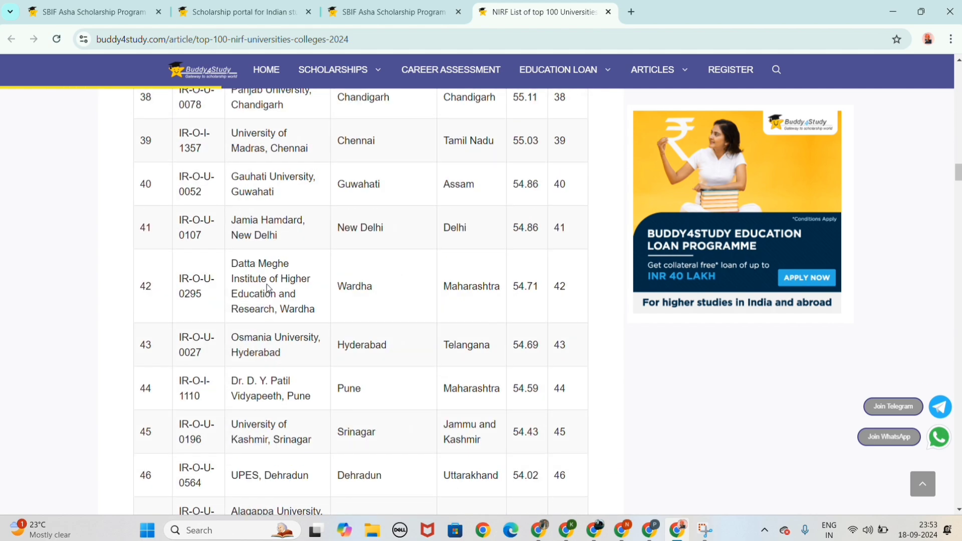
pyautogui.scroll(-20, 273, 269)
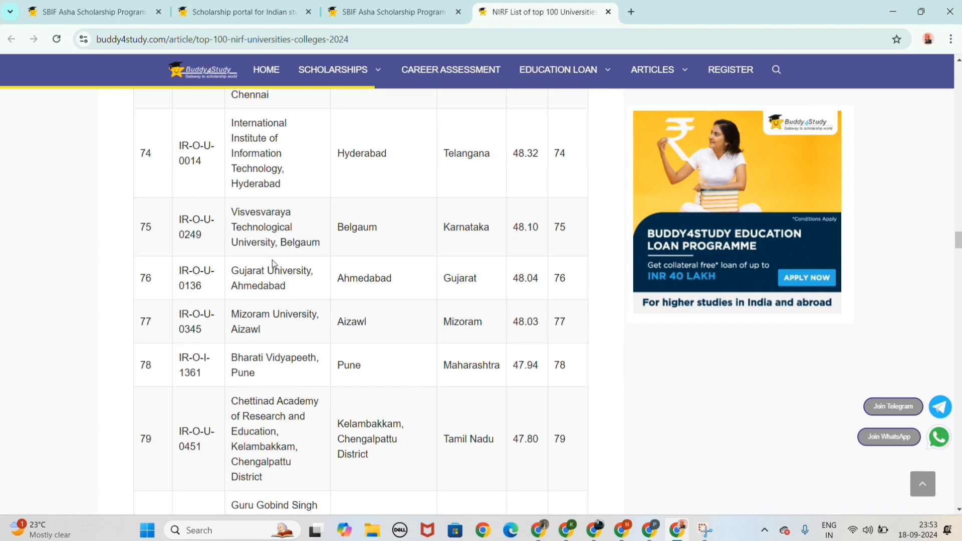
pyautogui.scroll(-15, 272, 260)
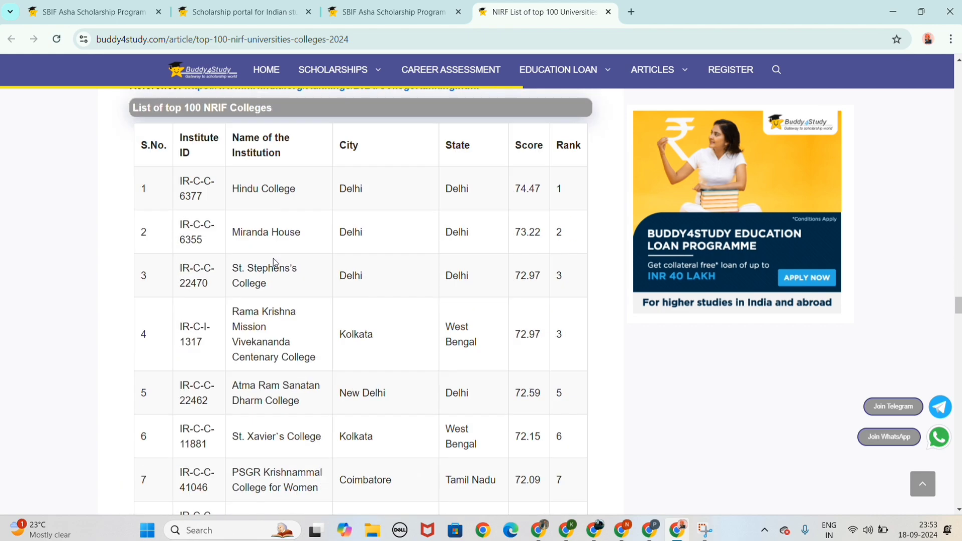
pyautogui.scroll(4, 266, 270)
pyautogui.scroll(4, 304, 306)
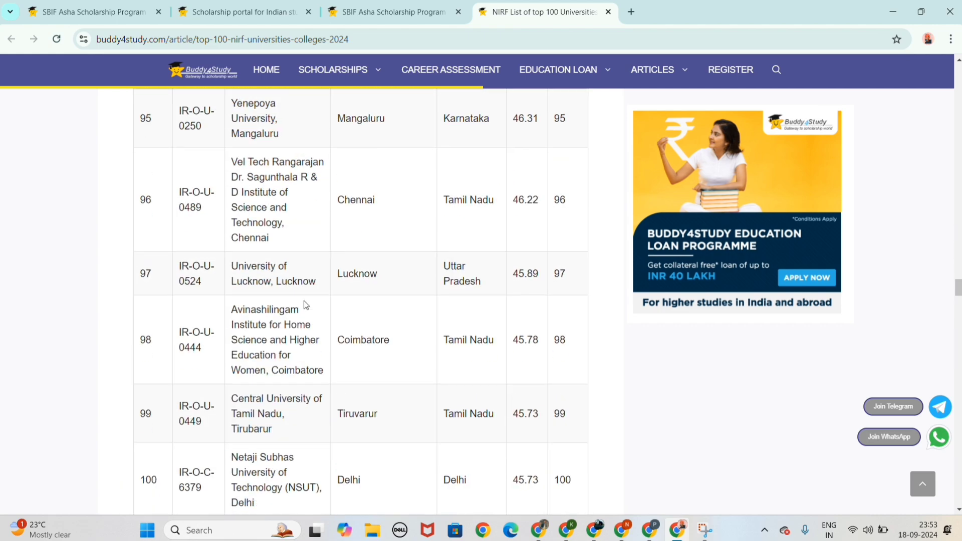
pyautogui.scroll(-6, 304, 306)
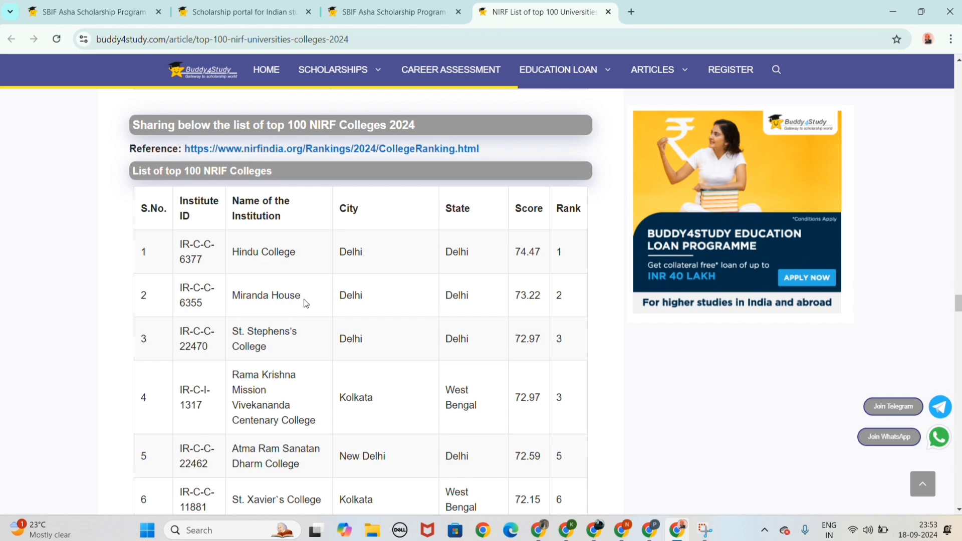
pyautogui.scroll(-9, 304, 304)
pyautogui.scroll(4, 304, 301)
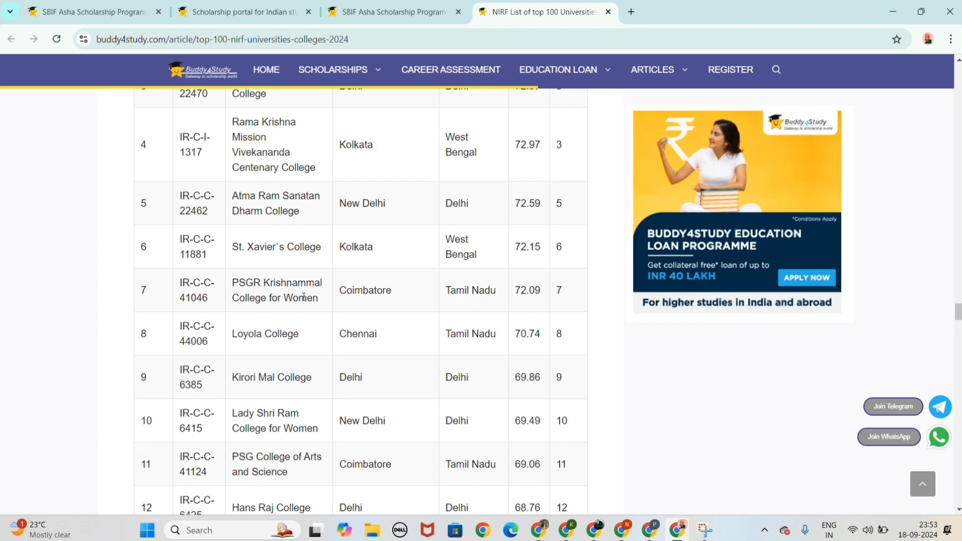
pyautogui.scroll(20, 303, 296)
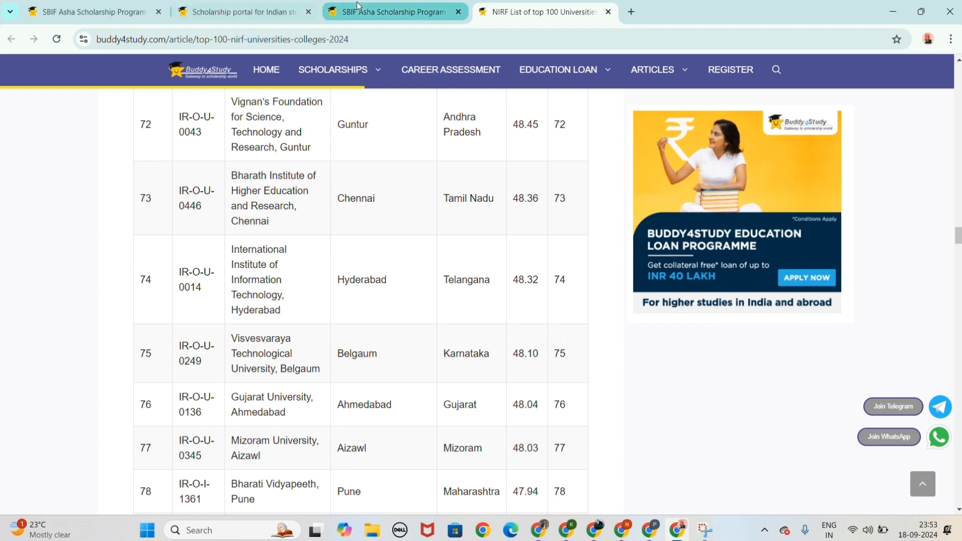
pyautogui.click(357, 10)
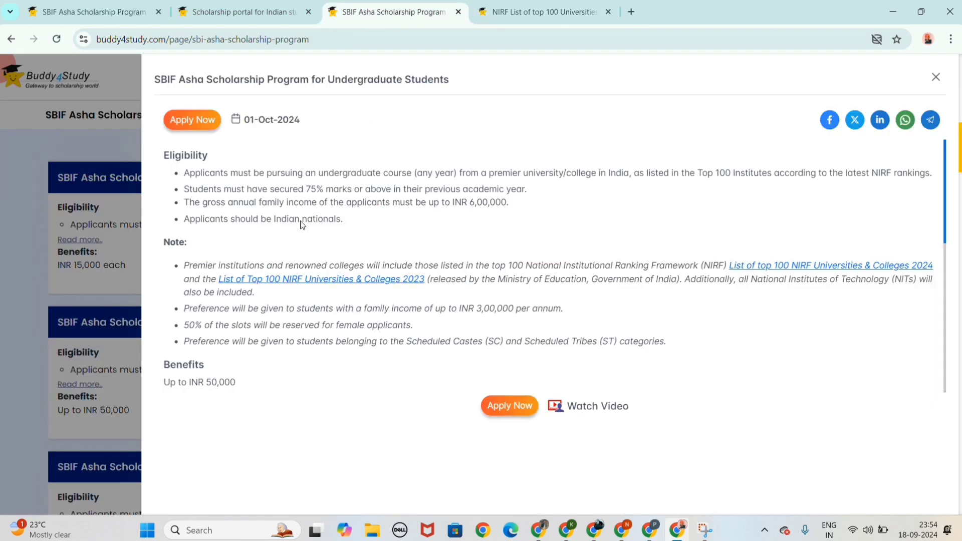
# Apply for the Undergraduate Students scholarship, select Higher Education and start the application
pyautogui.click(520, 408)
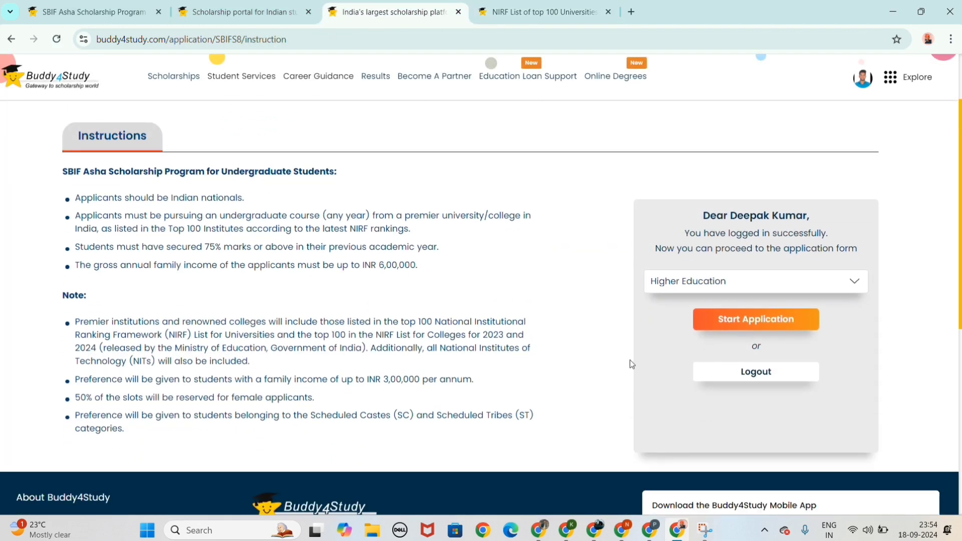
pyautogui.scroll(-1, 630, 361)
pyautogui.click(698, 250)
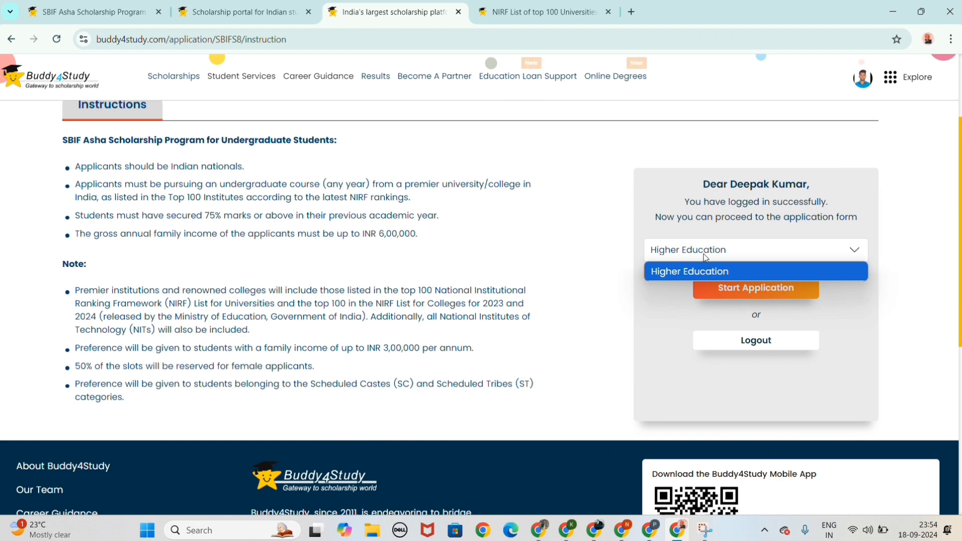
pyautogui.click(694, 273)
pyautogui.click(716, 291)
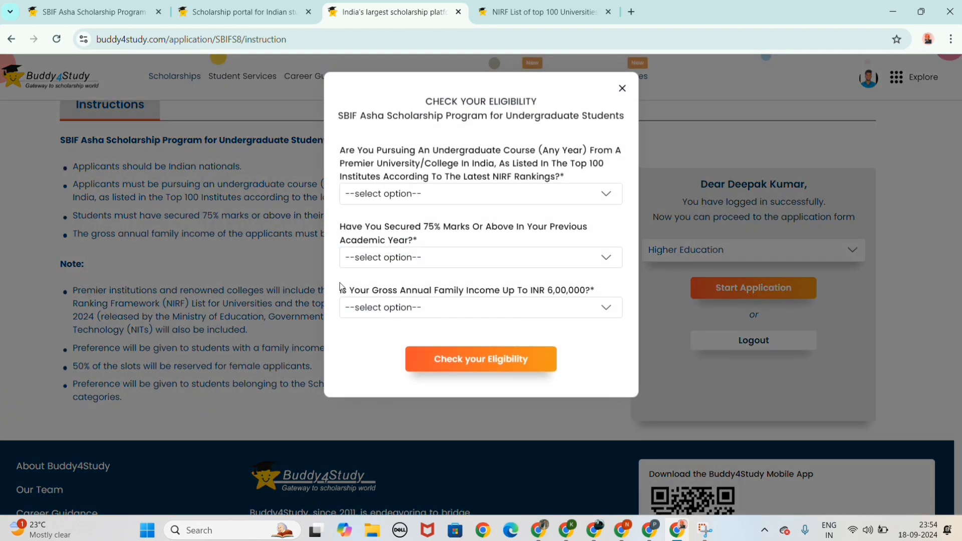
# View the answer options of the first eligibility question, close the eligibility check and go back to the program page
pyautogui.click(398, 197)
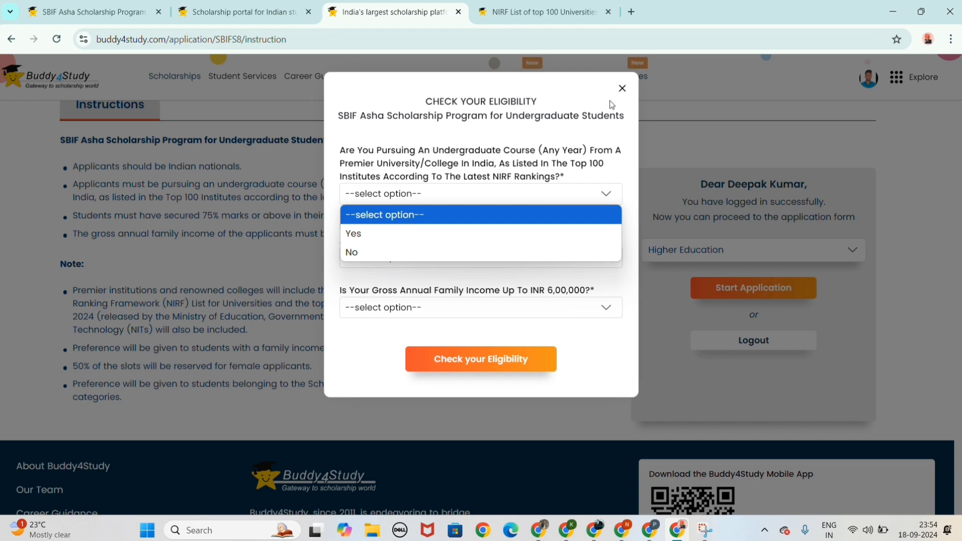
pyautogui.click(623, 89)
pyautogui.click(11, 39)
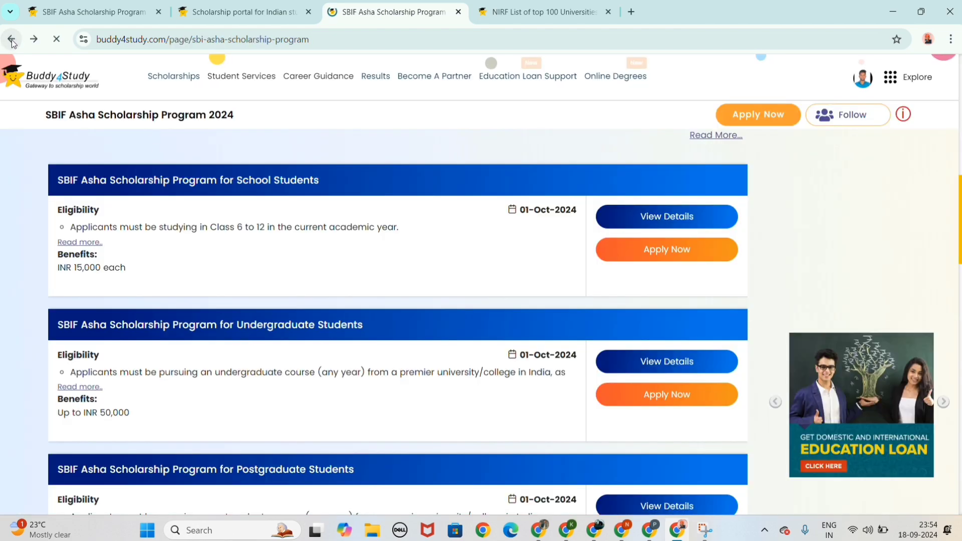
# Open the full eligibility details of the School Students scholarship, read them and close the details
pyautogui.click(78, 242)
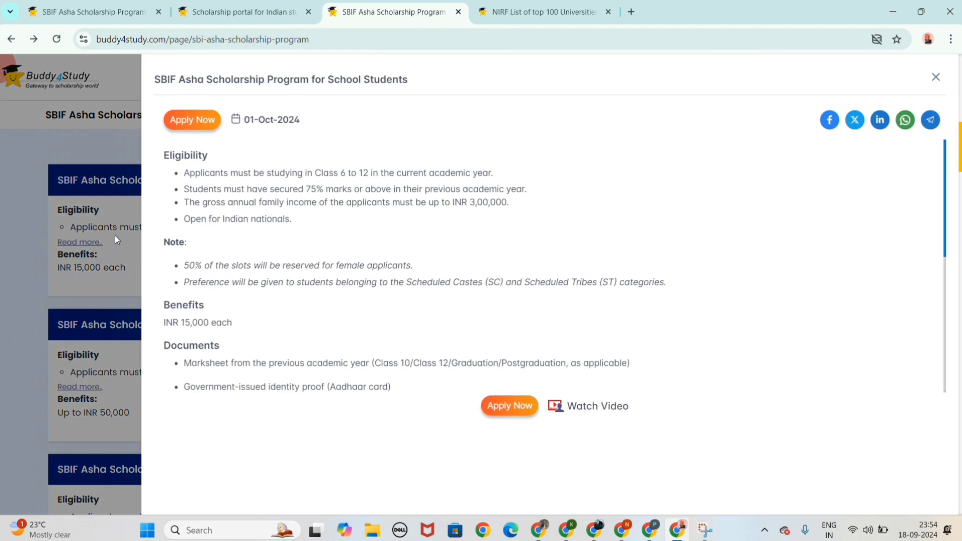
pyautogui.click(26, 271)
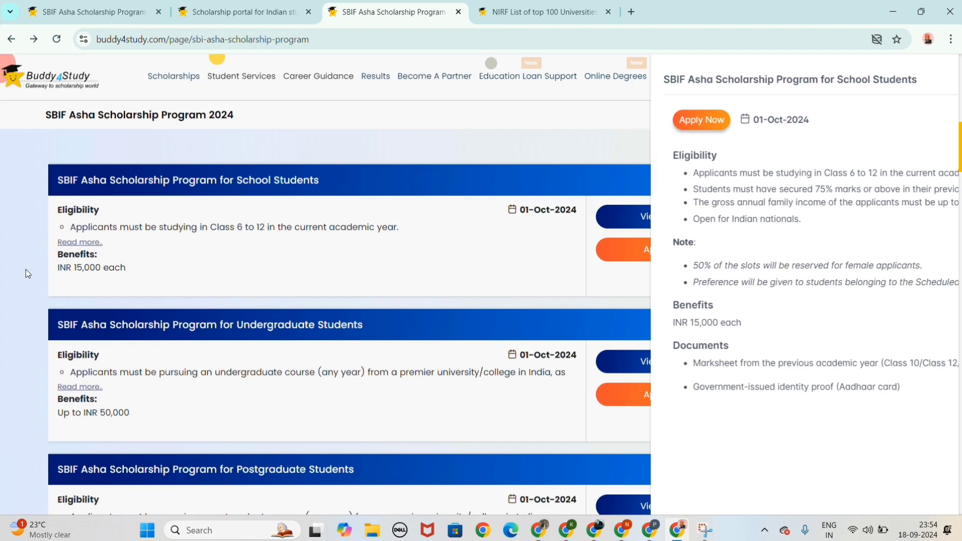
# Start the School Students scholarship application for School Education and answer Yes to all three eligibility questions
pyautogui.click(643, 257)
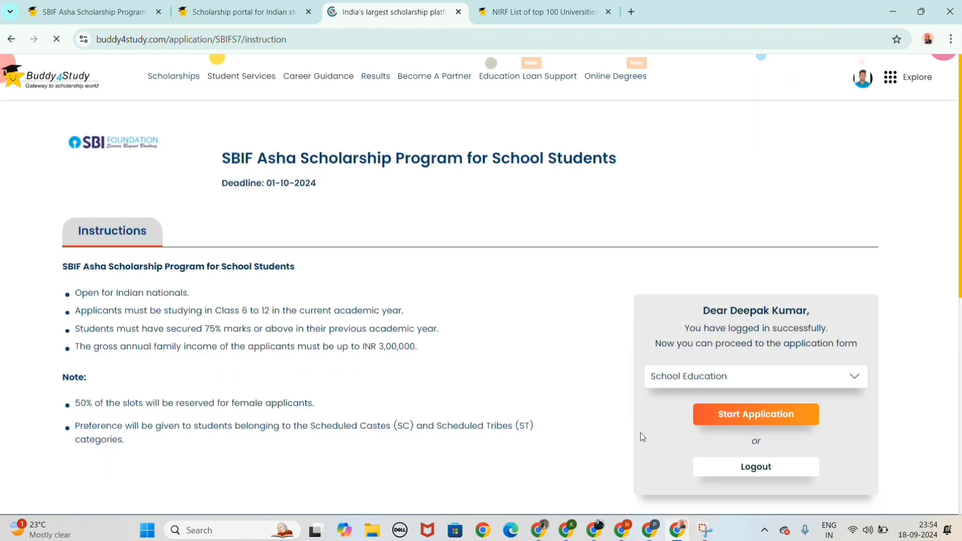
pyautogui.click(737, 416)
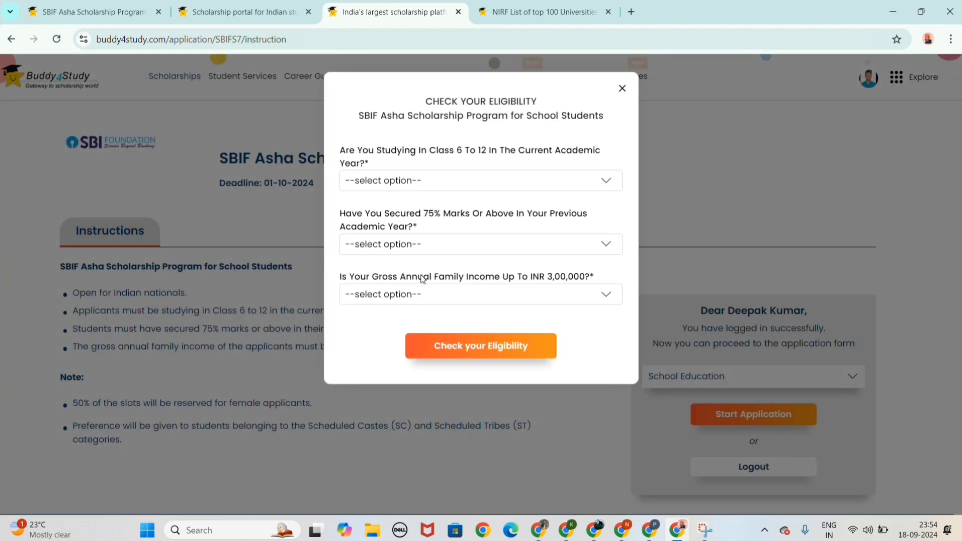
pyautogui.click(392, 181)
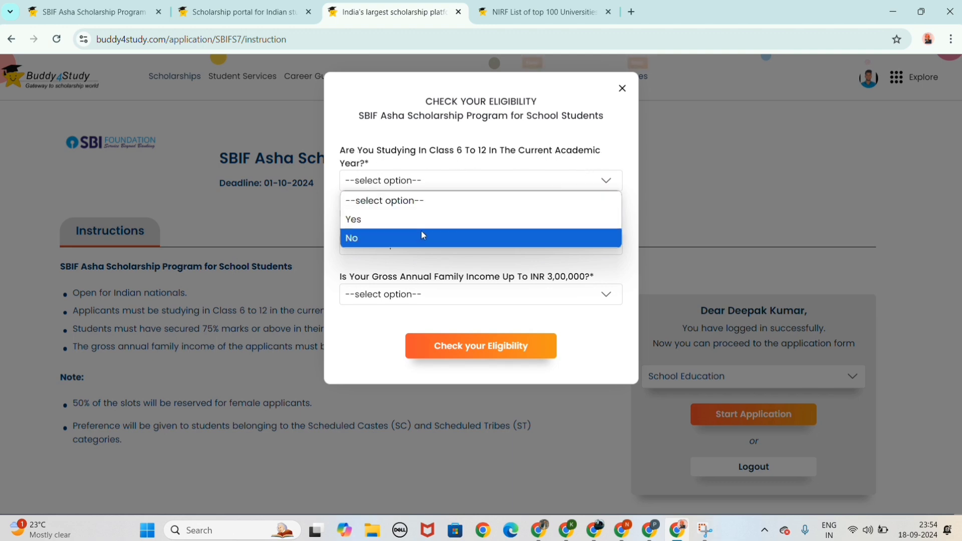
pyautogui.click(406, 221)
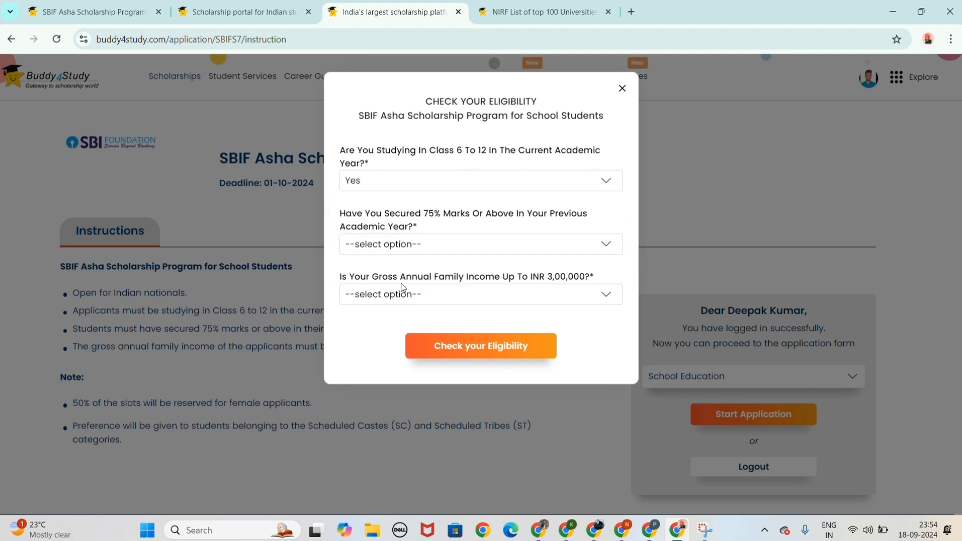
pyautogui.click(408, 245)
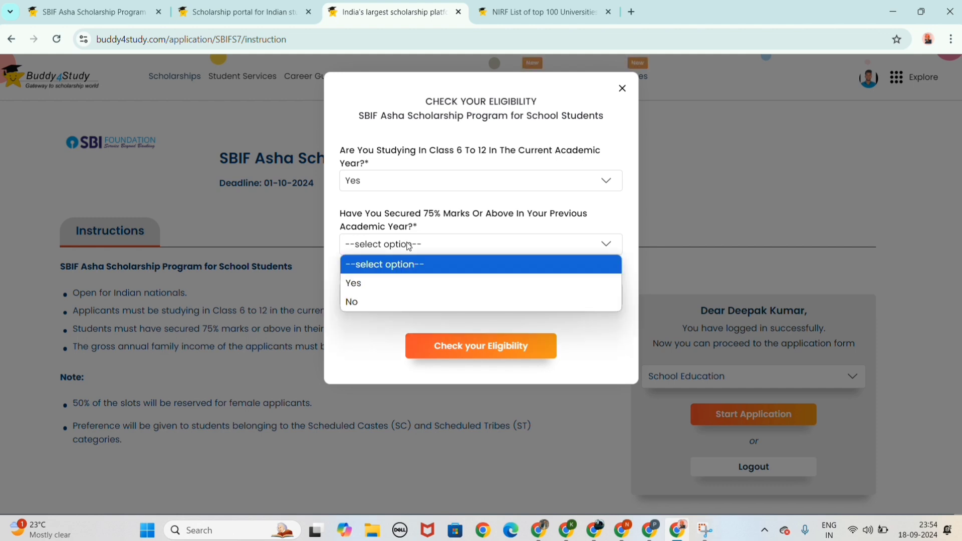
pyautogui.click(402, 282)
pyautogui.click(405, 296)
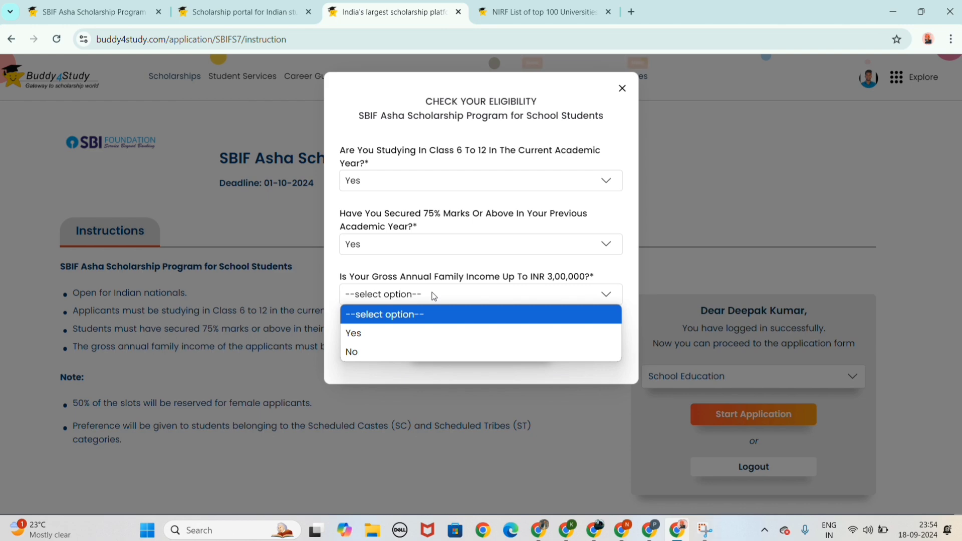
pyautogui.click(439, 330)
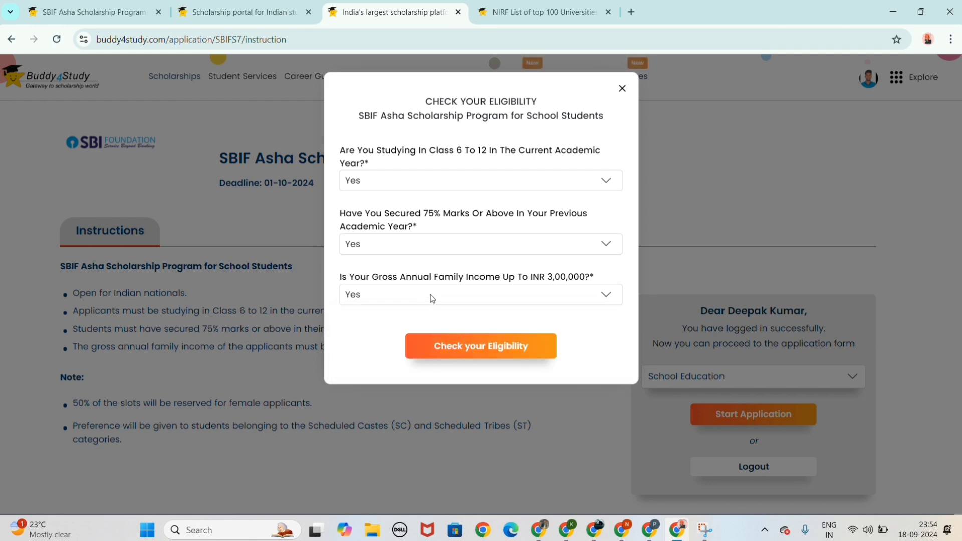
# Submit the School Students eligibility check and proceed to the application form
pyautogui.click(462, 355)
pyautogui.click(469, 369)
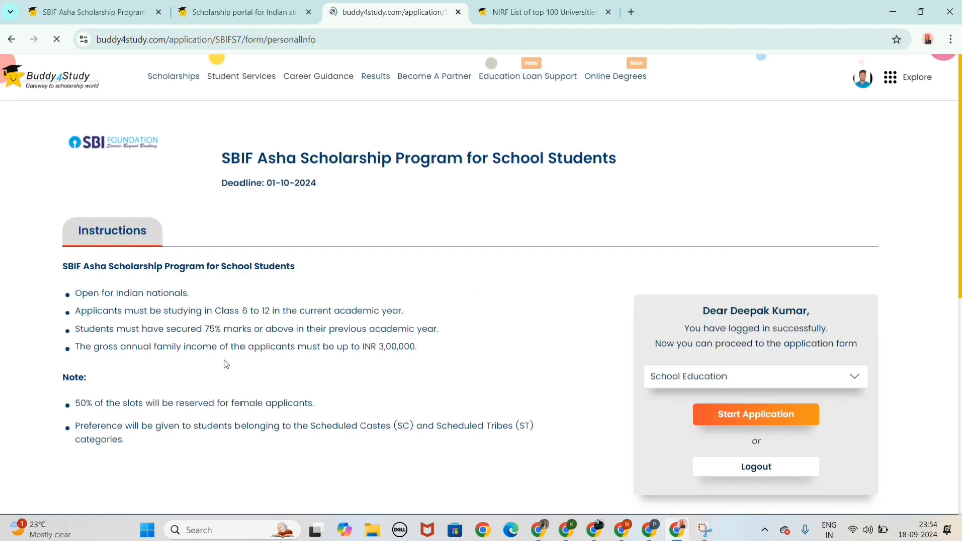
pyautogui.click(763, 421)
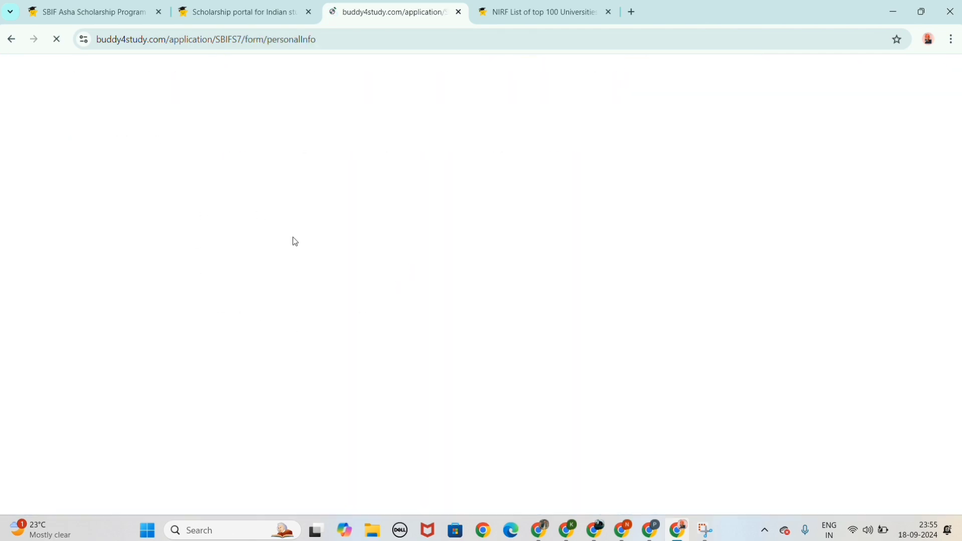
# Look through the School Students application form's sections and declarations, and return to the scholarship program page
pyautogui.scroll(-15, 309, 305)
pyautogui.scroll(-4, 308, 306)
pyautogui.scroll(15, 213, 249)
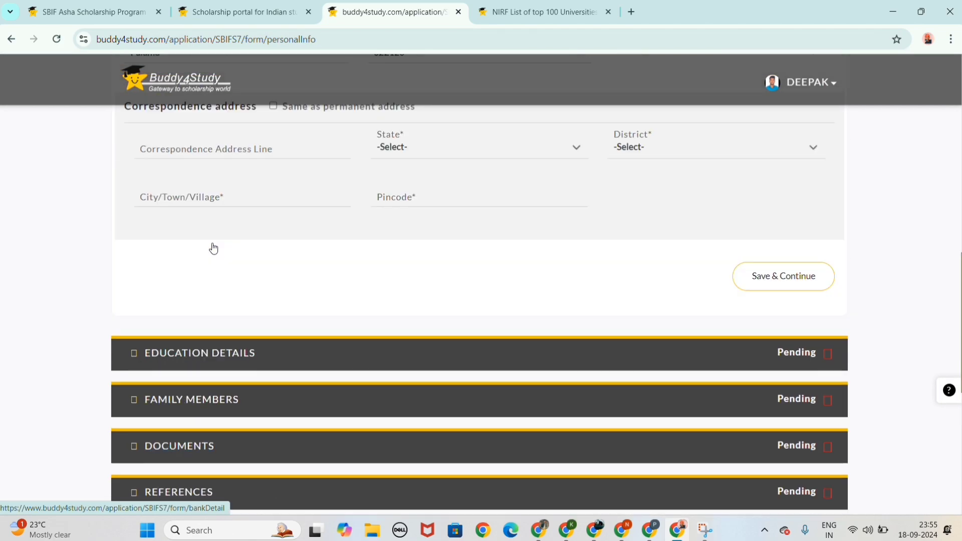
pyautogui.scroll(-9, 204, 265)
pyautogui.scroll(-6, 202, 277)
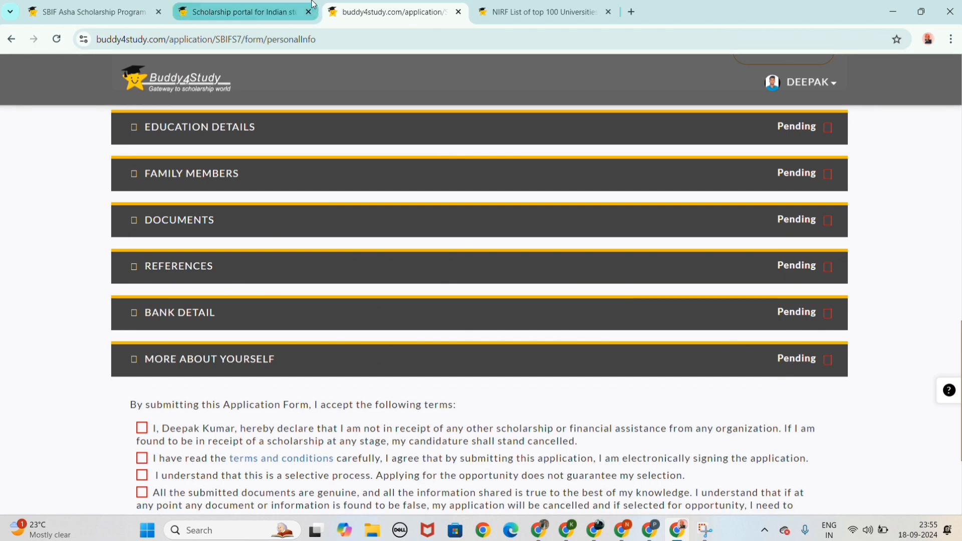
pyautogui.click(6, 40)
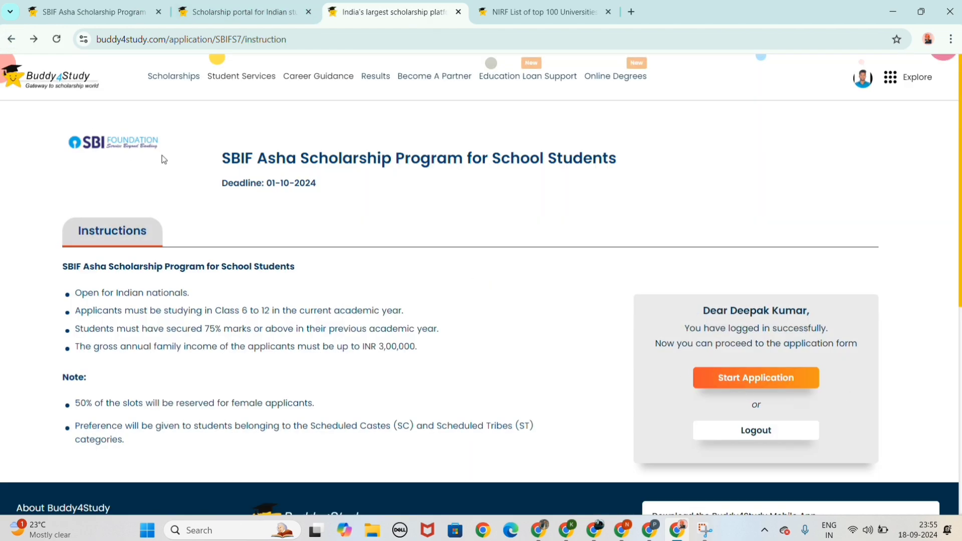
pyautogui.click(12, 39)
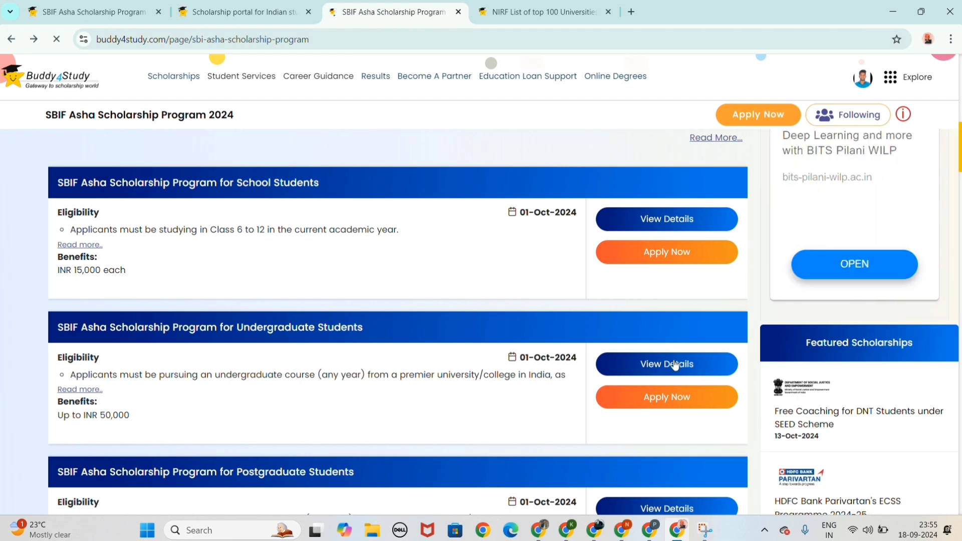
# Start the Undergraduate Students scholarship application for Higher Education and answer Yes to all three eligibility questions
pyautogui.hotkey('alt', 'Right')
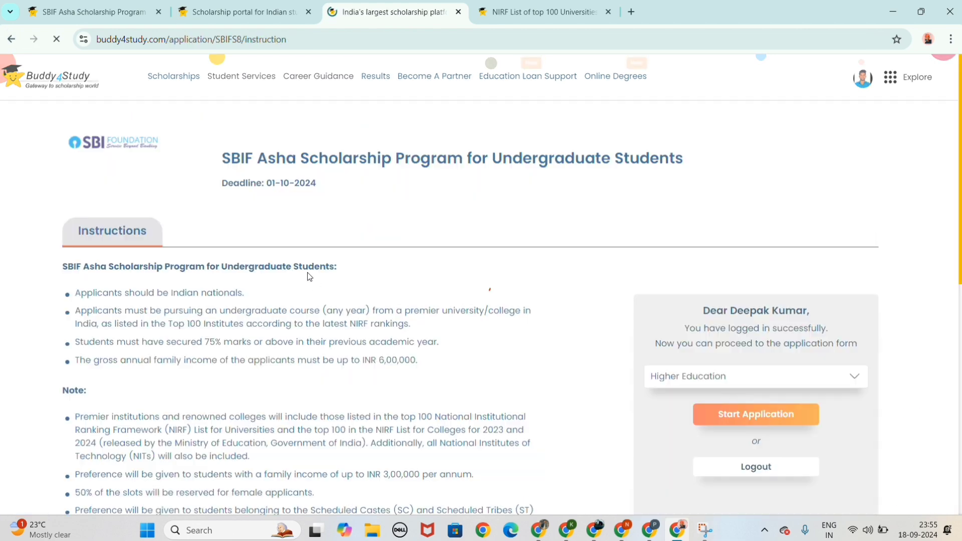
pyautogui.click(770, 422)
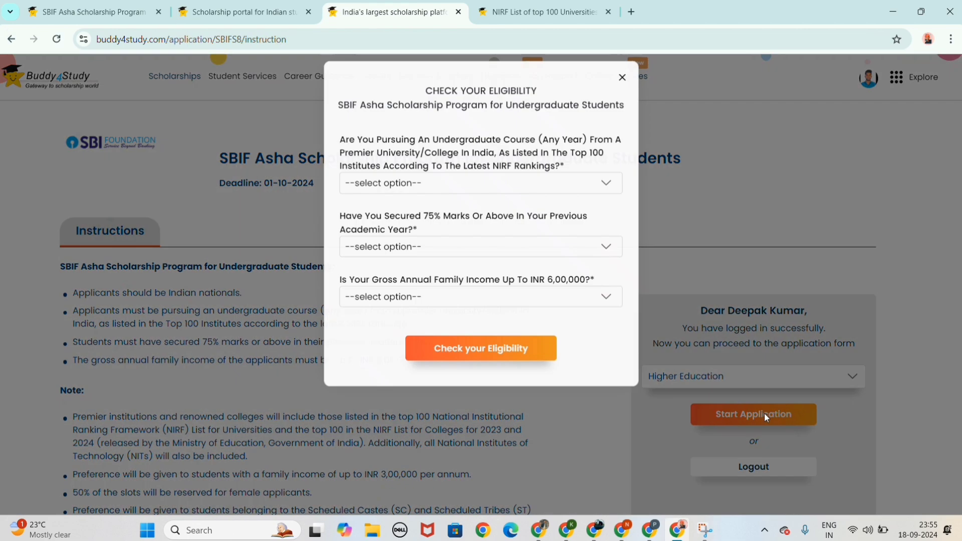
pyautogui.click(576, 199)
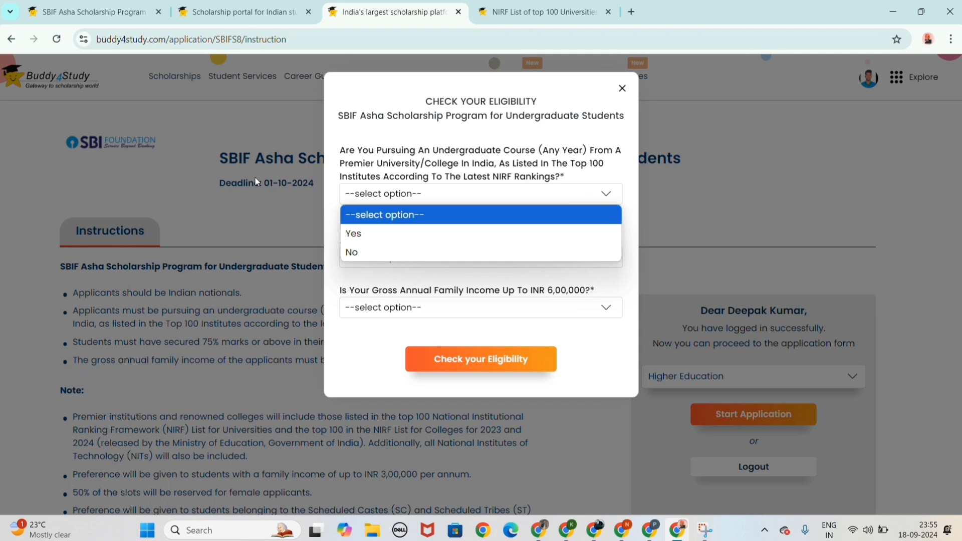
pyautogui.click(353, 233)
pyautogui.click(386, 258)
pyautogui.click(395, 297)
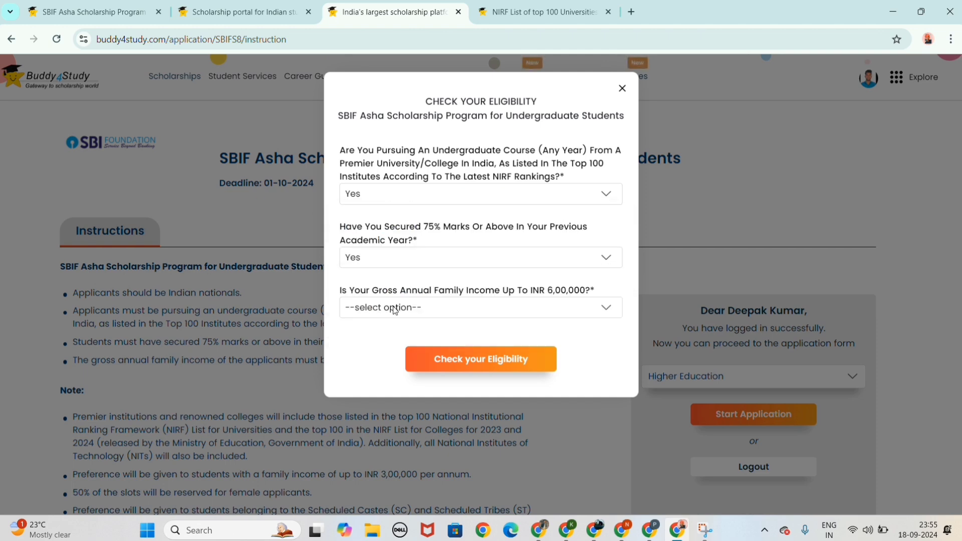
pyautogui.click(394, 309)
pyautogui.click(396, 341)
# Reread the three undergraduate eligibility questions, submit the check and proceed to the application form
pyautogui.moveTo(460, 148); pyautogui.dragTo(561, 163)
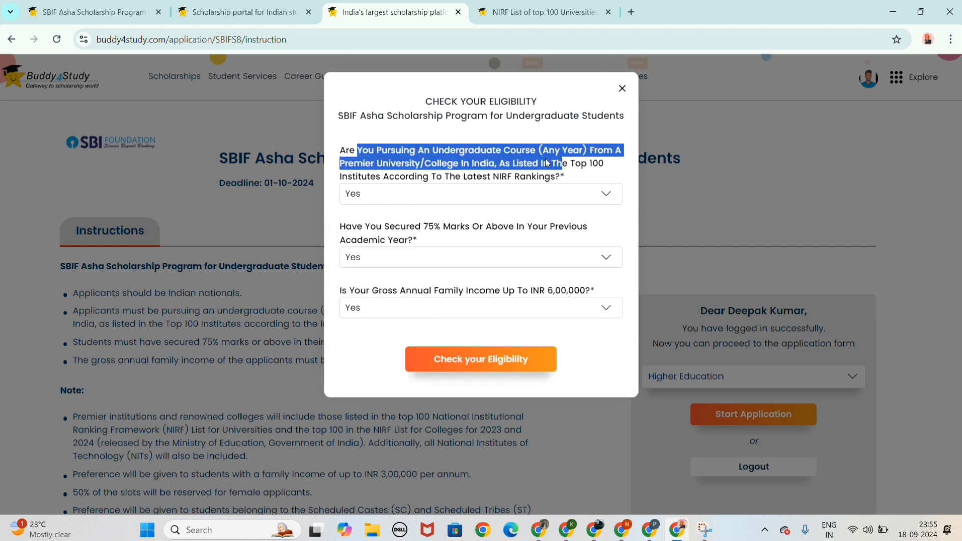
pyautogui.moveTo(414, 226); pyautogui.dragTo(580, 226)
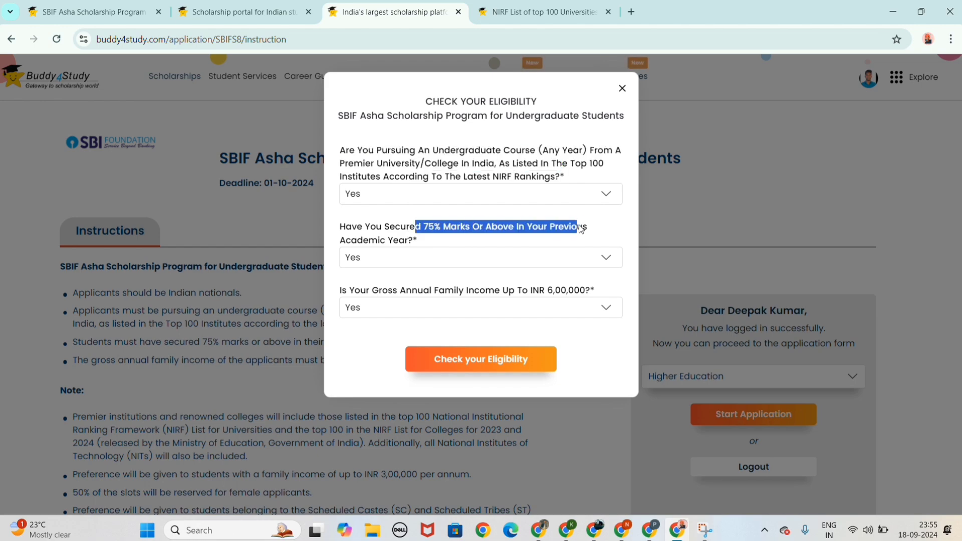
pyautogui.moveTo(440, 290); pyautogui.dragTo(595, 290)
pyautogui.click(517, 367)
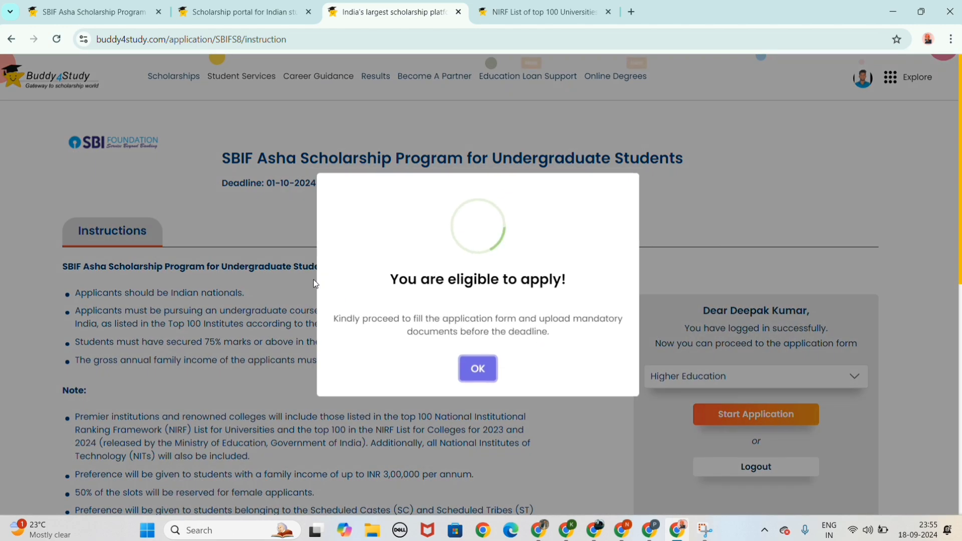
pyautogui.click(477, 368)
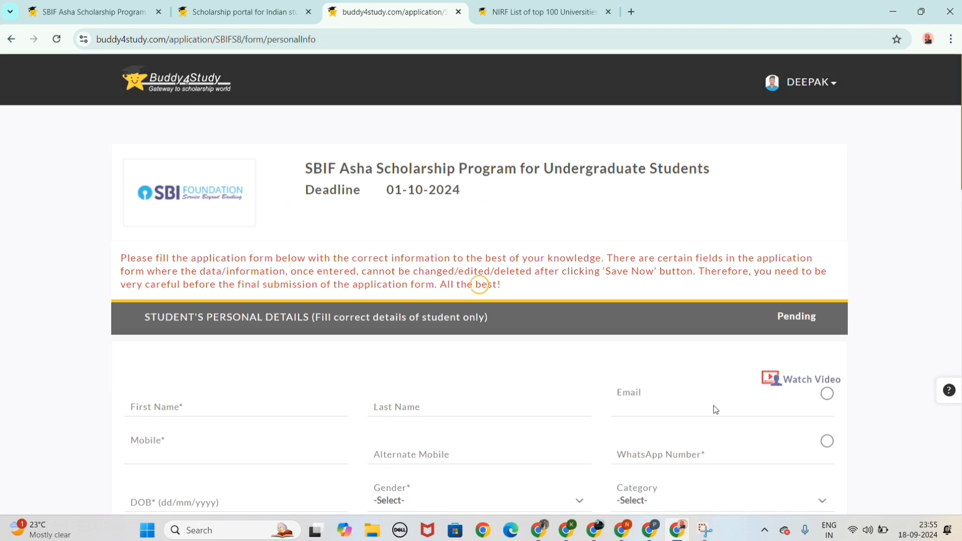
# Look over the Undergraduate Students application form and examine the name, email and mobile fields of the personal details
pyautogui.scroll(-14, 305, 311)
pyautogui.scroll(6, 246, 280)
pyautogui.scroll(6, 239, 259)
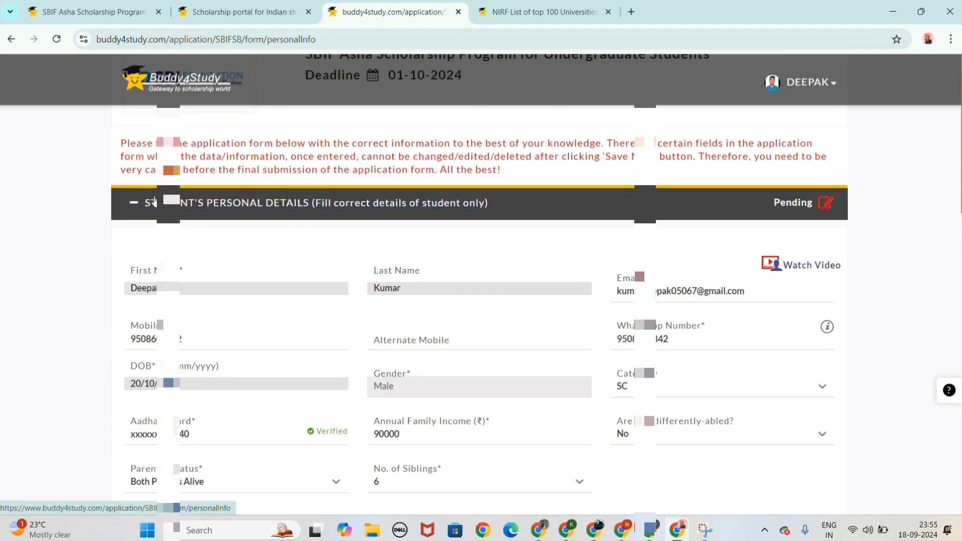
pyautogui.moveTo(135, 270)
pyautogui.mouseDown()
pyautogui.moveTo(183, 271)
pyautogui.moveTo(149, 272)
pyautogui.mouseUp()
pyautogui.moveTo(383, 275); pyautogui.dragTo(450, 270)
pyautogui.moveTo(631, 278); pyautogui.dragTo(612, 284)
pyautogui.click(149, 323)
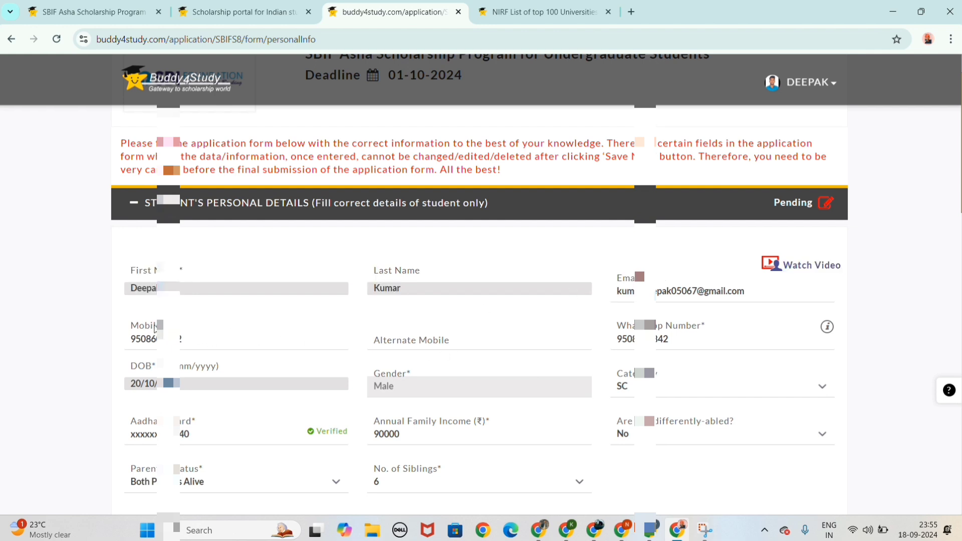
pyautogui.moveTo(134, 327); pyautogui.dragTo(170, 328)
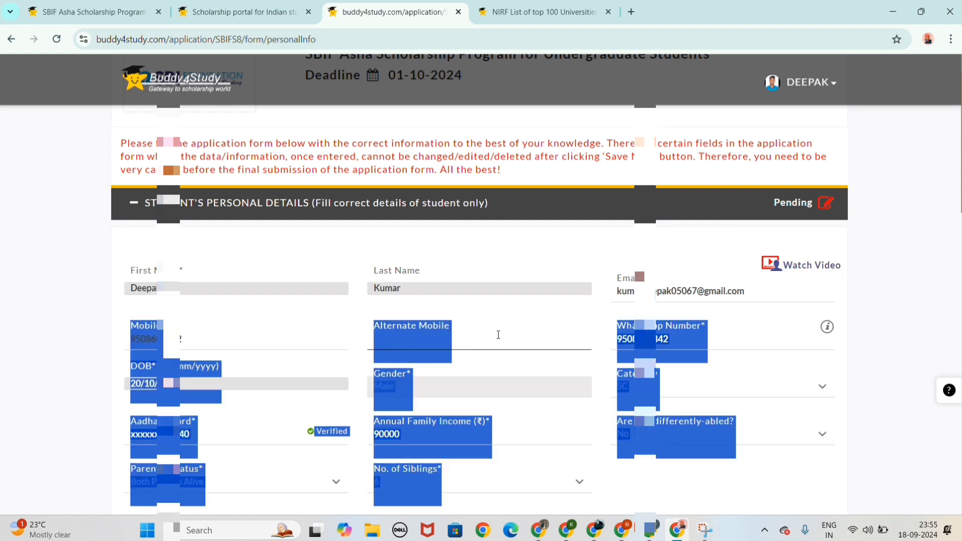
# Clear the WhatsApp number field in the student's personal details
pyautogui.click(625, 328)
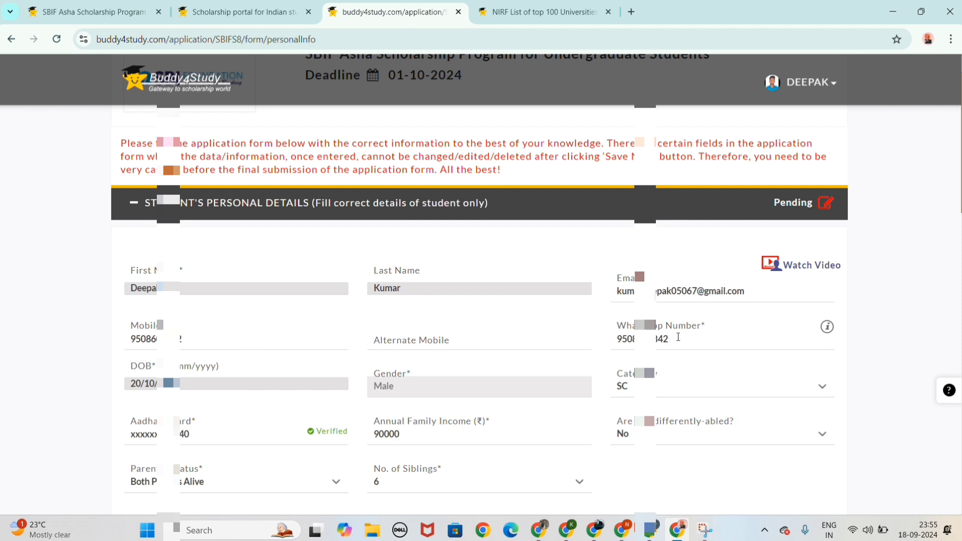
pyautogui.moveTo(678, 337); pyautogui.dragTo(575, 359)
pyautogui.press('BackSpace')
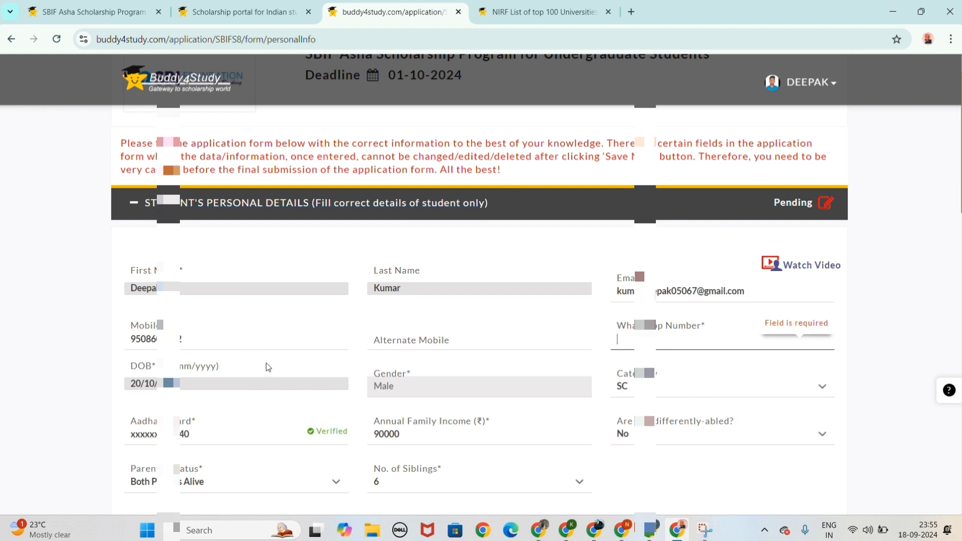
# Examine the gender, category and Aadhaar card fields of the student's personal details
pyautogui.scroll(-2, 266, 363)
pyautogui.moveTo(381, 246); pyautogui.dragTo(435, 245)
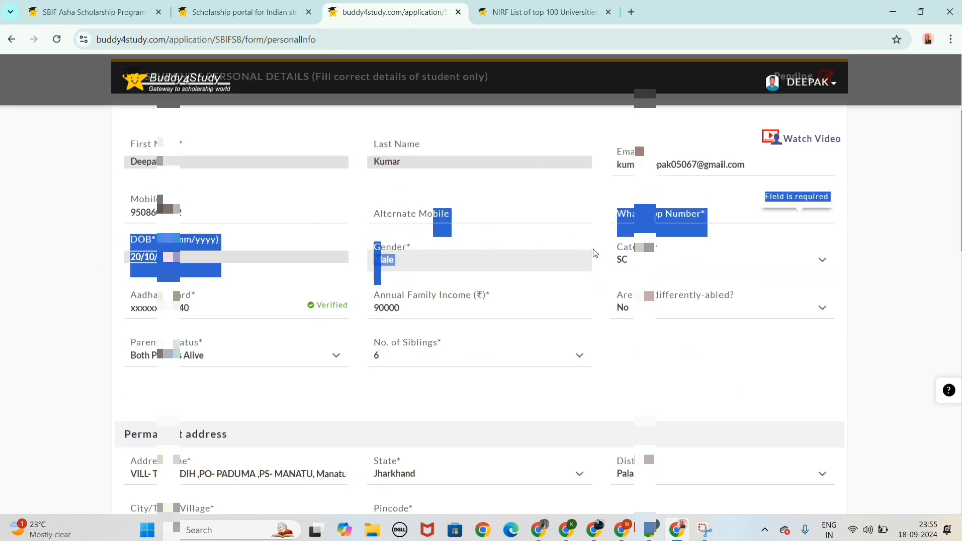
pyautogui.click(627, 250)
pyautogui.moveTo(625, 248); pyautogui.dragTo(662, 245)
pyautogui.scroll(-1, 218, 333)
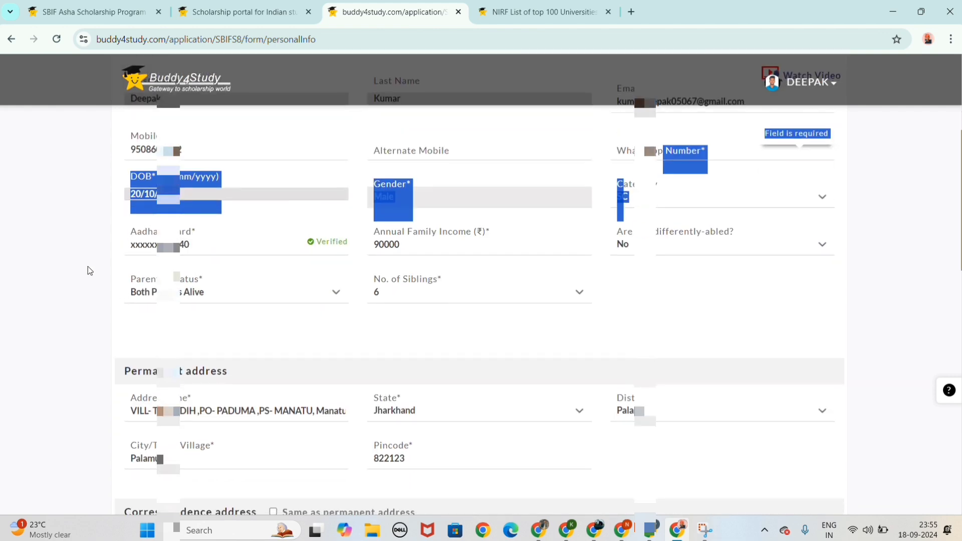
pyautogui.click(89, 266)
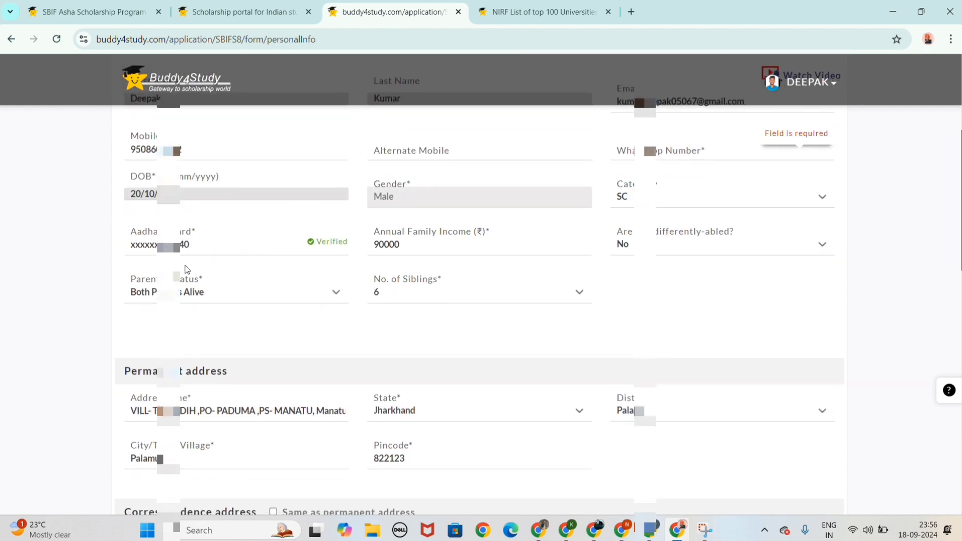
pyautogui.moveTo(135, 230); pyautogui.dragTo(200, 231)
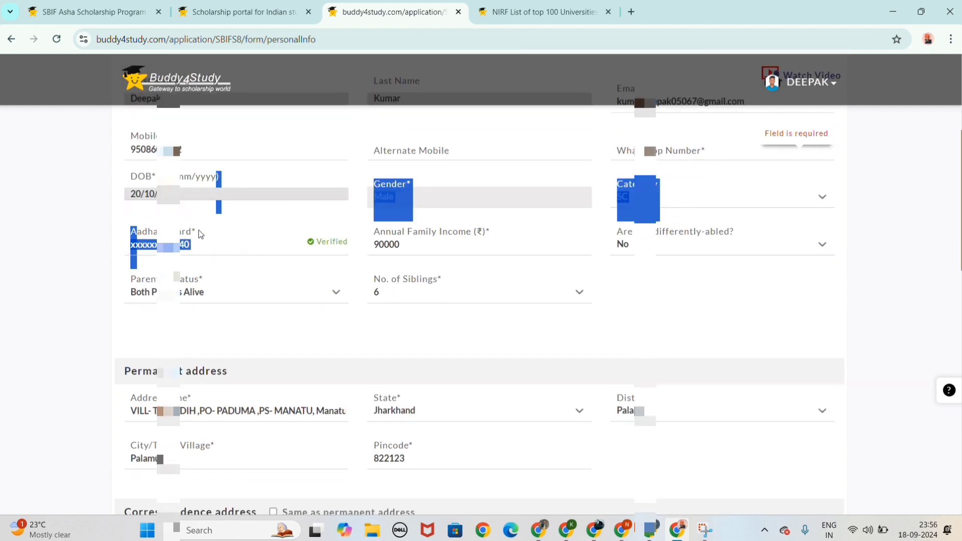
pyautogui.click(182, 231)
pyautogui.scroll(-1, 240, 280)
pyautogui.scroll(2, 240, 280)
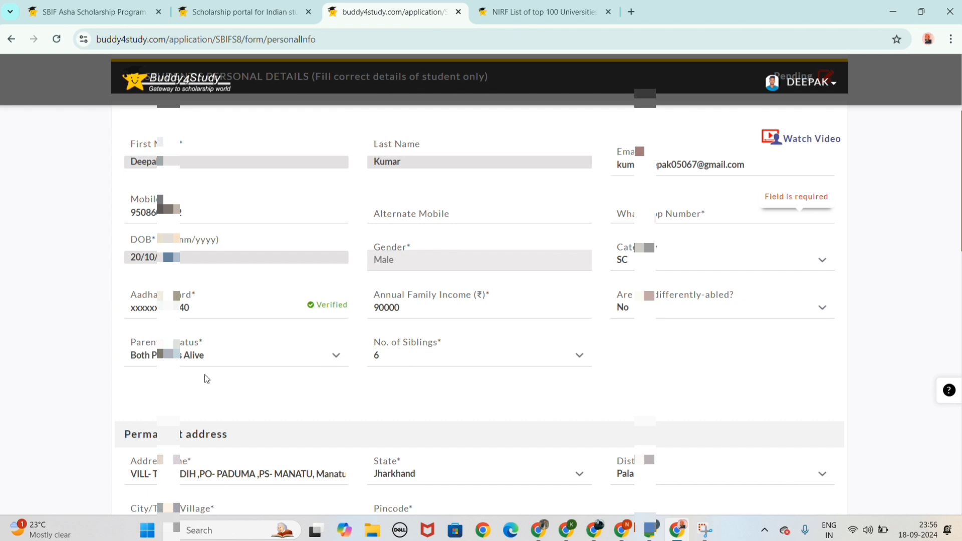
# Examine the parent status options, the number of siblings, and the permanent address fields including city and pincode
pyautogui.click(203, 356)
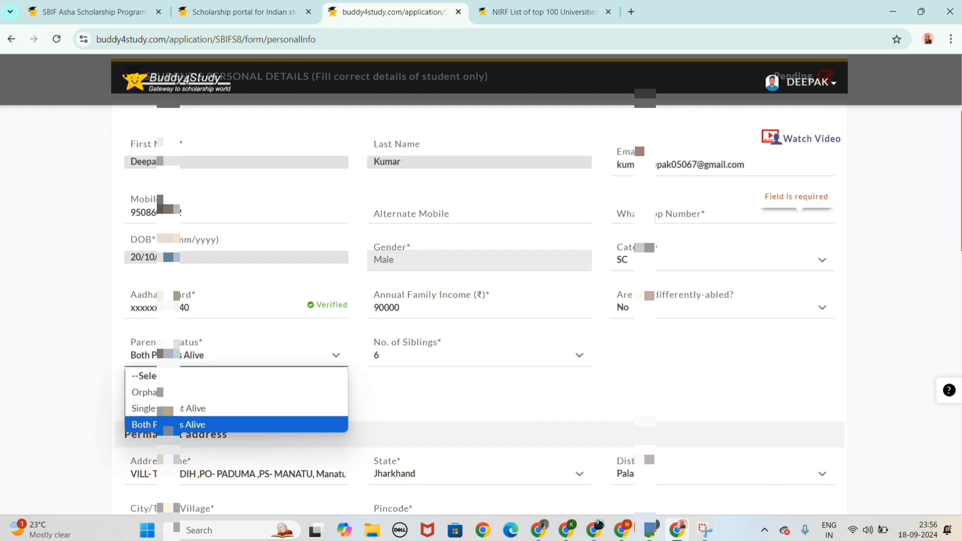
pyautogui.click(77, 340)
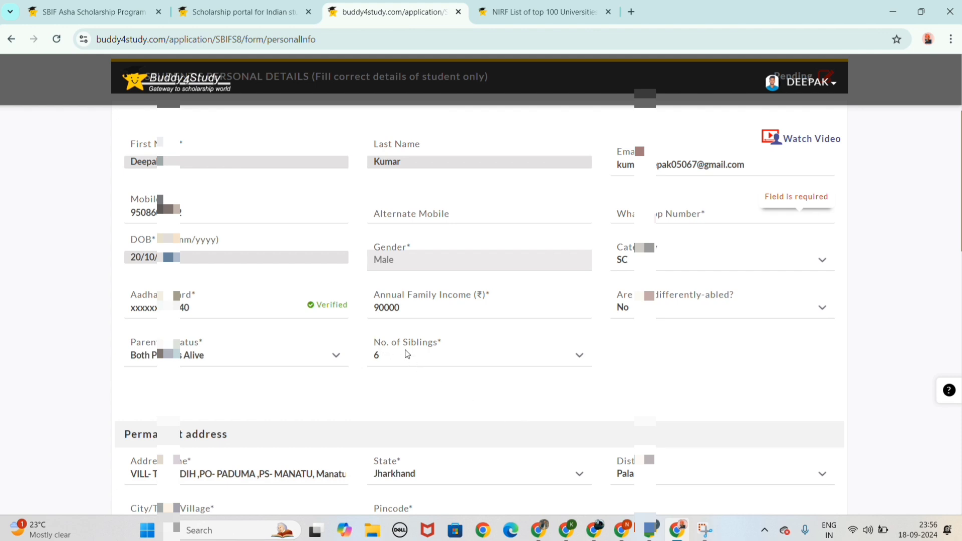
pyautogui.scroll(-2, 408, 351)
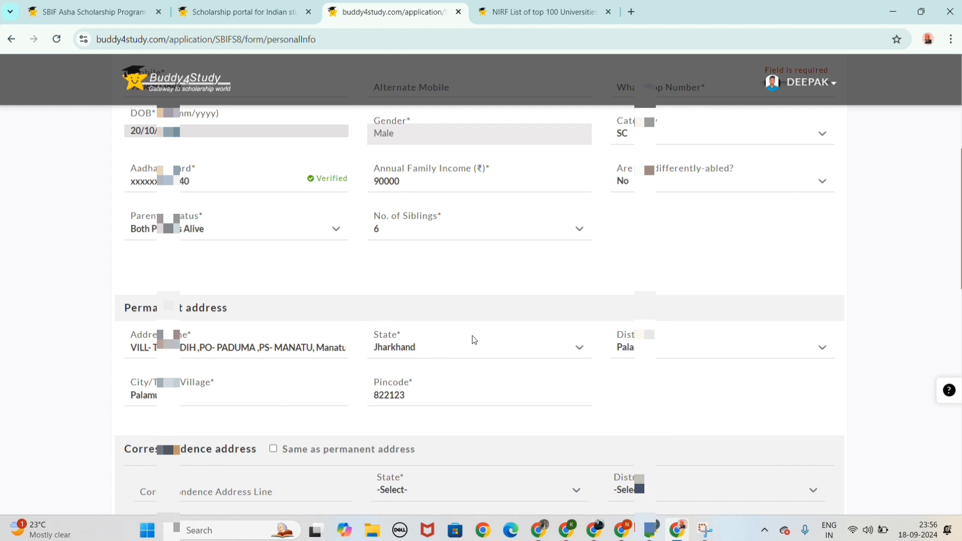
pyautogui.moveTo(131, 385); pyautogui.dragTo(200, 382)
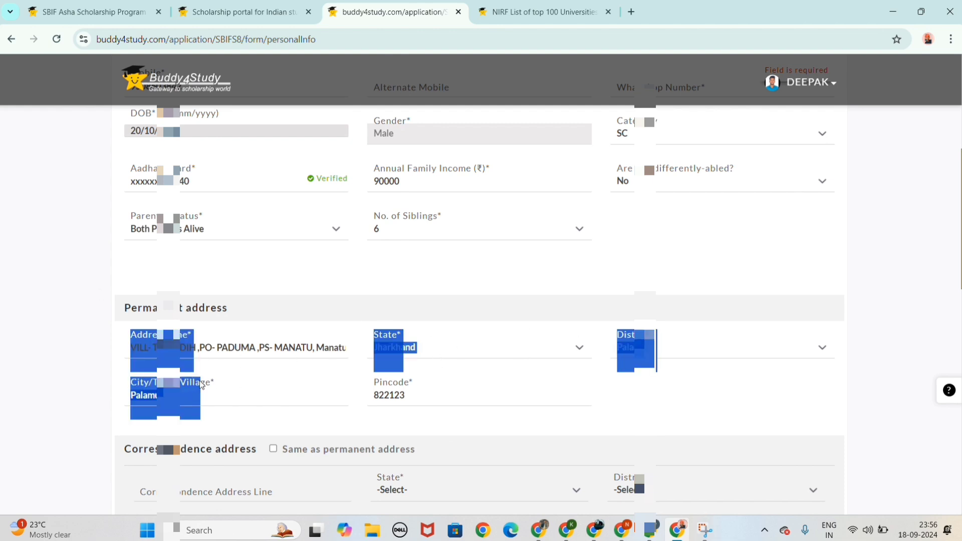
pyautogui.doubleClick(198, 381)
pyautogui.click(170, 383)
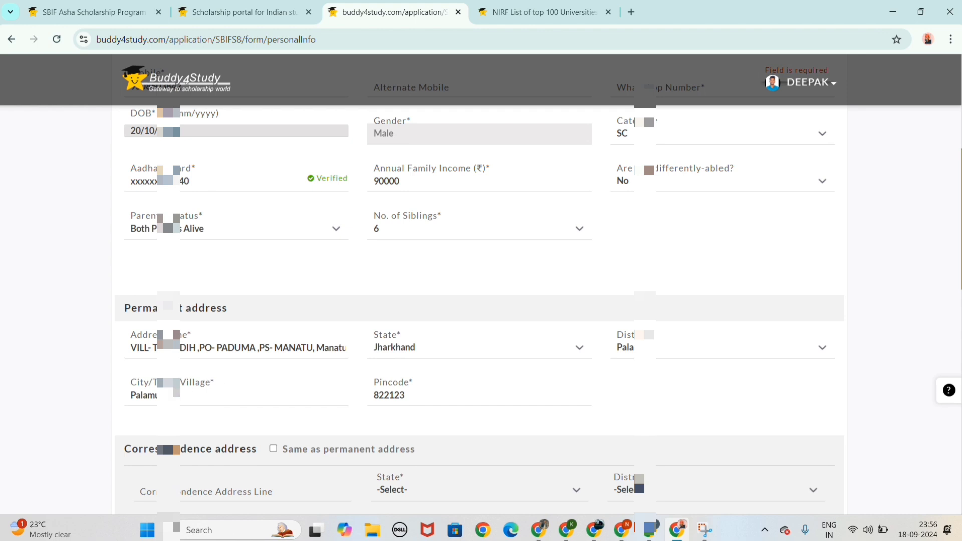
pyautogui.moveTo(378, 388); pyautogui.dragTo(425, 380)
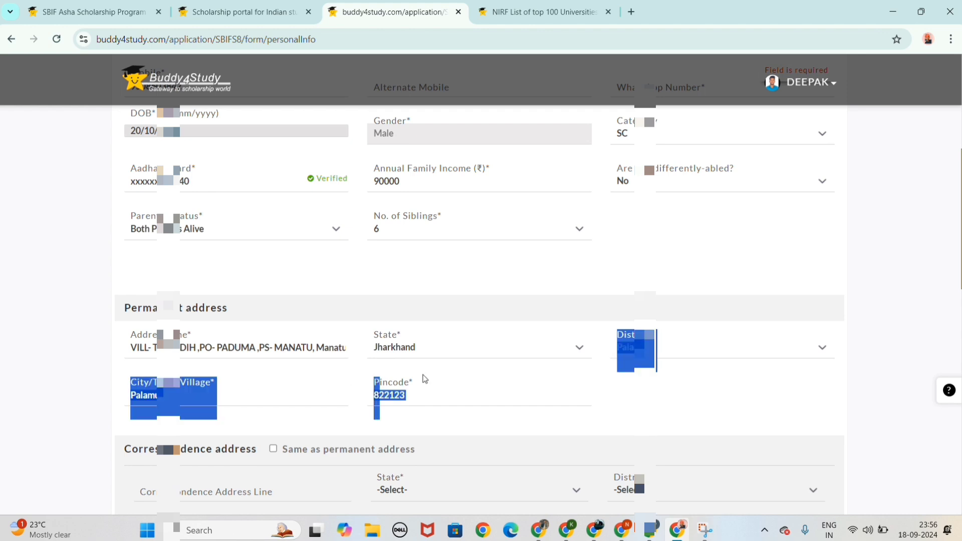
pyautogui.click(411, 384)
# Try the "Same as permanent address" option for the correspondence address, switching it on and off again
pyautogui.scroll(-3, 284, 414)
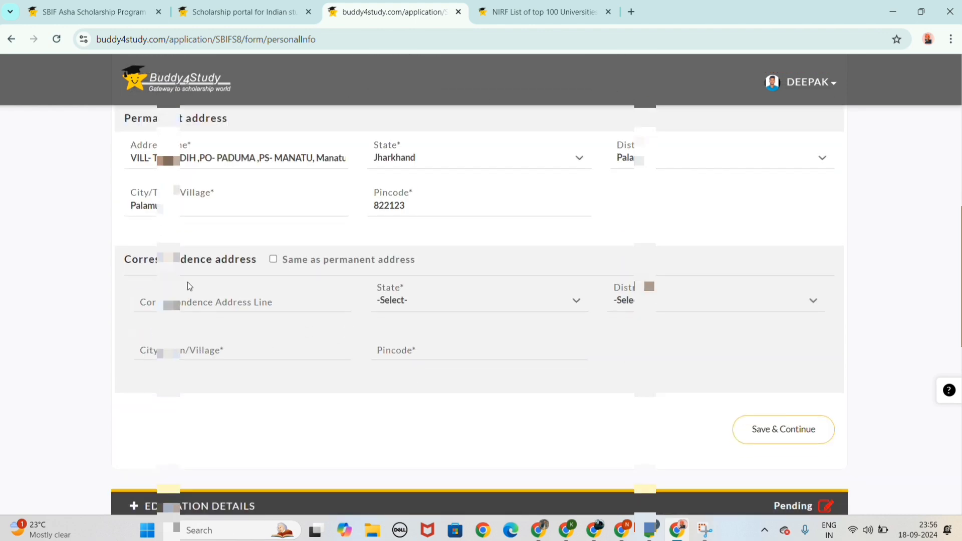
pyautogui.click(273, 260)
pyautogui.click(273, 260)
pyautogui.scroll(-1, 321, 293)
pyautogui.scroll(3, 274, 302)
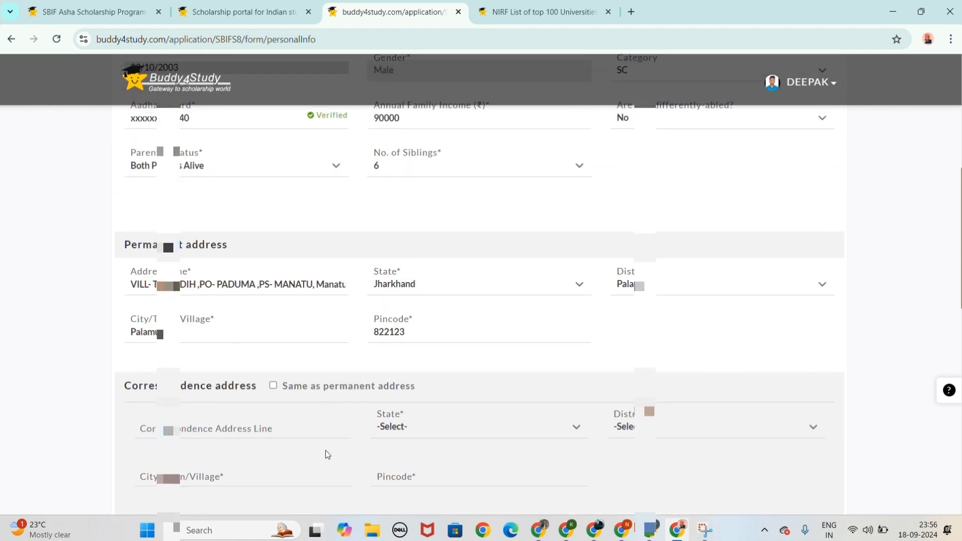
pyautogui.scroll(-2, 328, 455)
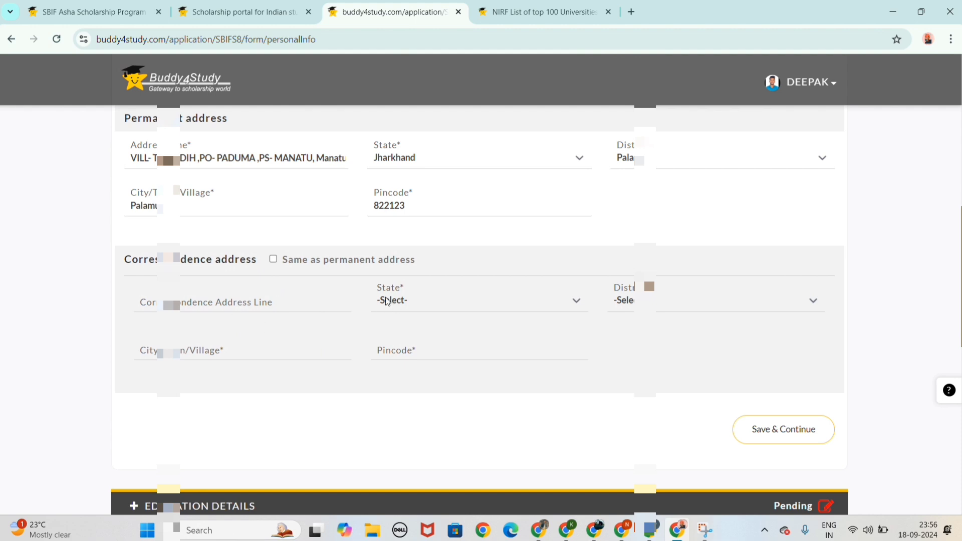
pyautogui.click(272, 260)
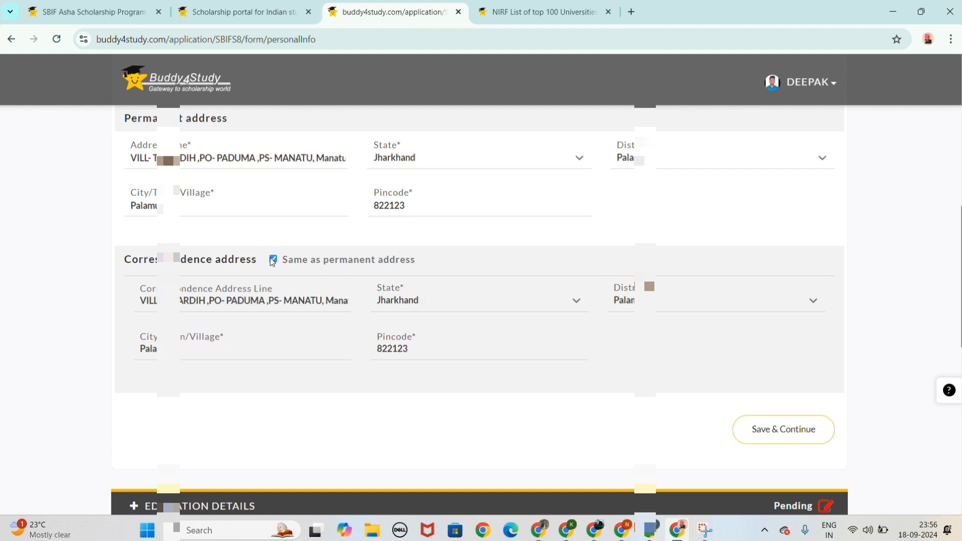
pyautogui.click(273, 260)
# Try to save the student's personal details and continue with the correspondence address left blank
pyautogui.scroll(-2, 257, 348)
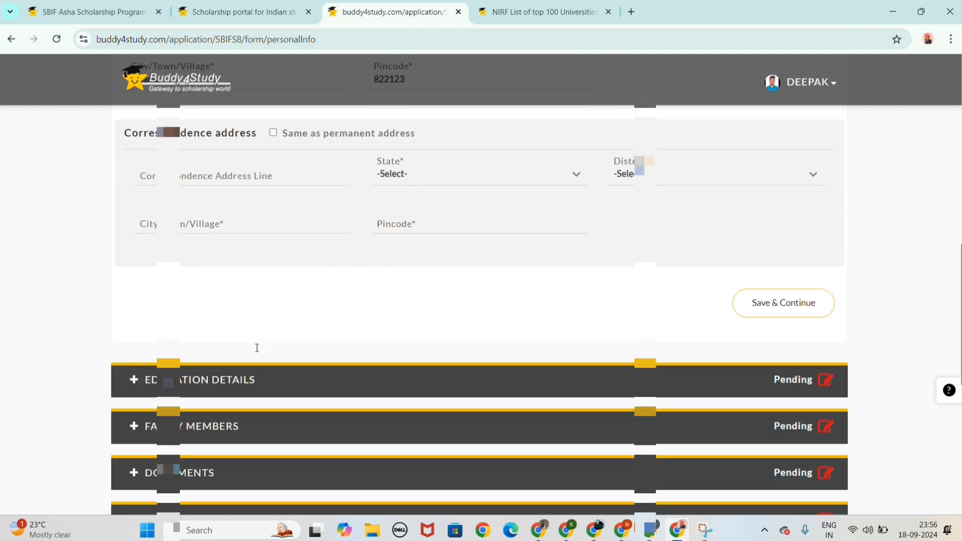
pyautogui.click(757, 307)
pyautogui.scroll(-1, 756, 308)
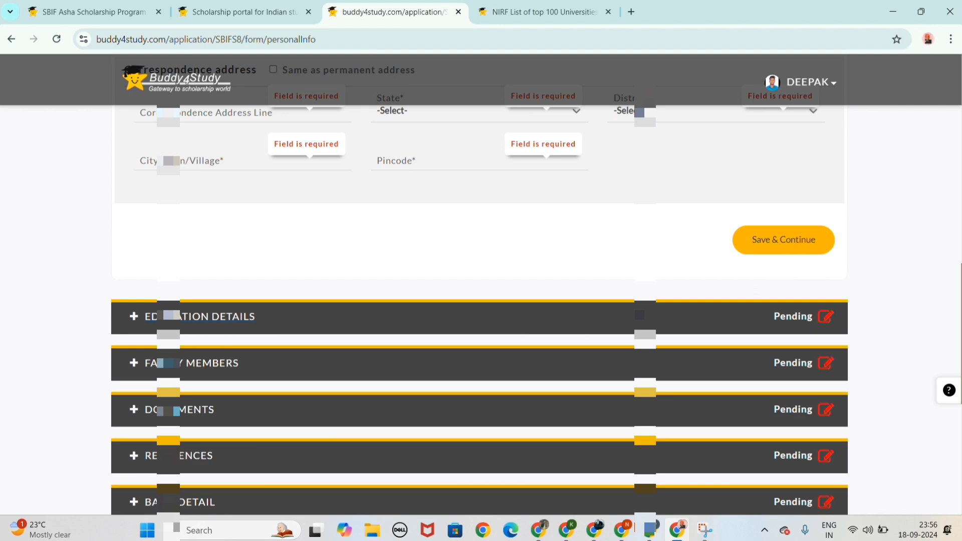
# Open the Education Details section and expand its Class 10 entry
pyautogui.click(182, 317)
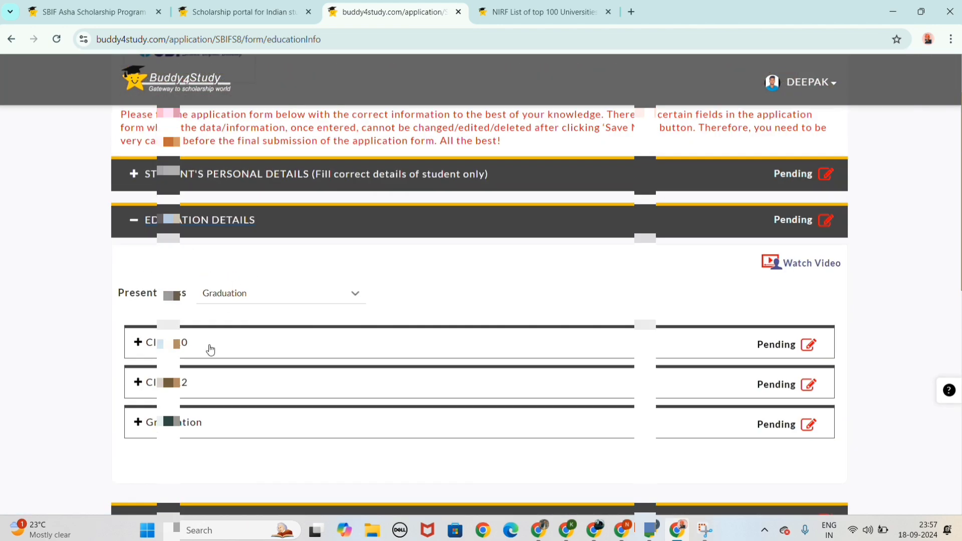
pyautogui.click(210, 350)
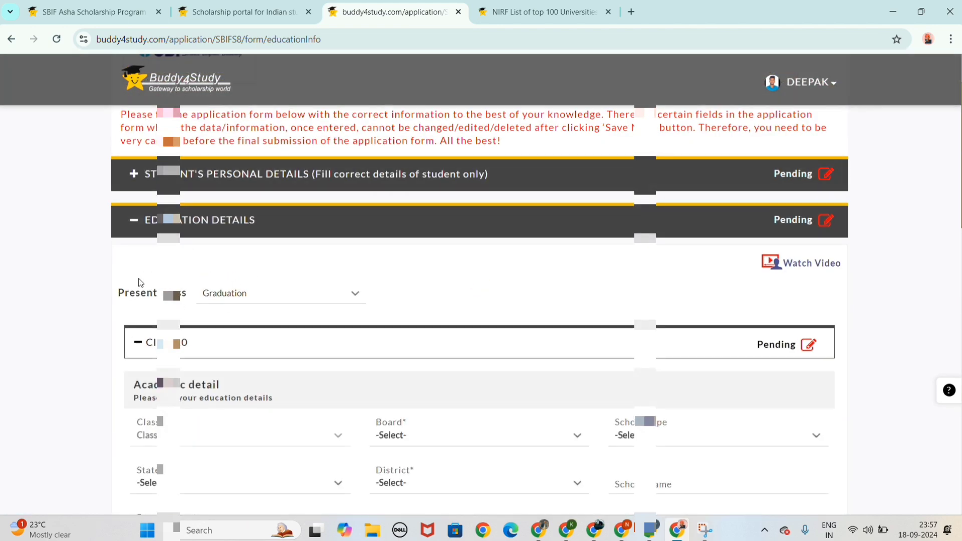
pyautogui.scroll(-2, 254, 401)
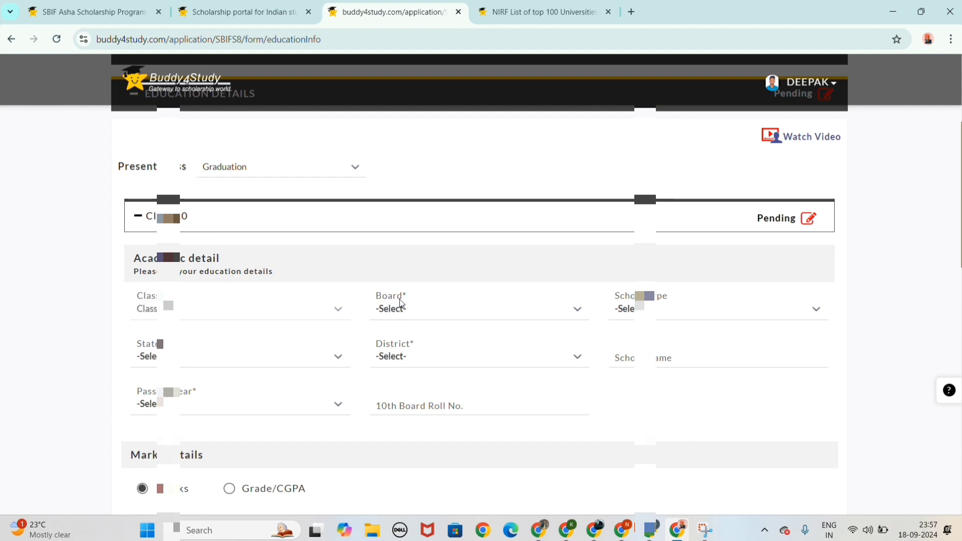
# Examine the Board and school type options in the Class 10 academic details without choosing any
pyautogui.click(153, 217)
pyautogui.click(185, 218)
pyautogui.click(388, 314)
pyautogui.scroll(-5, 441, 224)
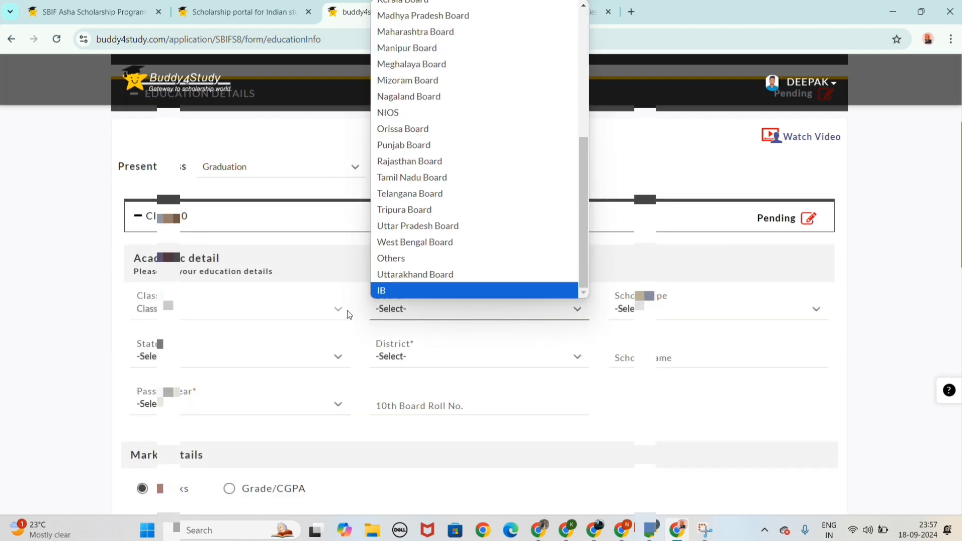
pyautogui.click(348, 314)
pyautogui.moveTo(606, 302); pyautogui.dragTo(619, 302)
pyautogui.click(659, 317)
pyautogui.click(539, 309)
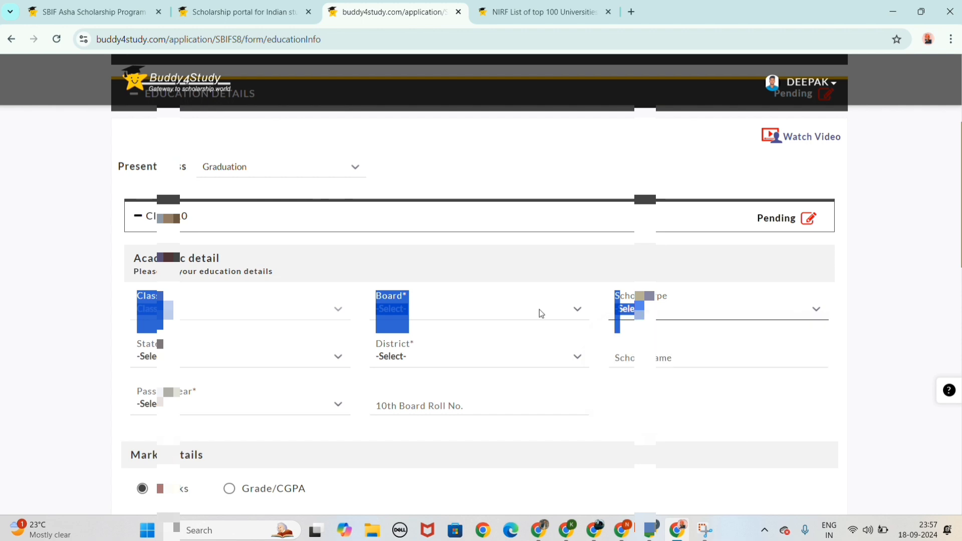
pyautogui.click(672, 316)
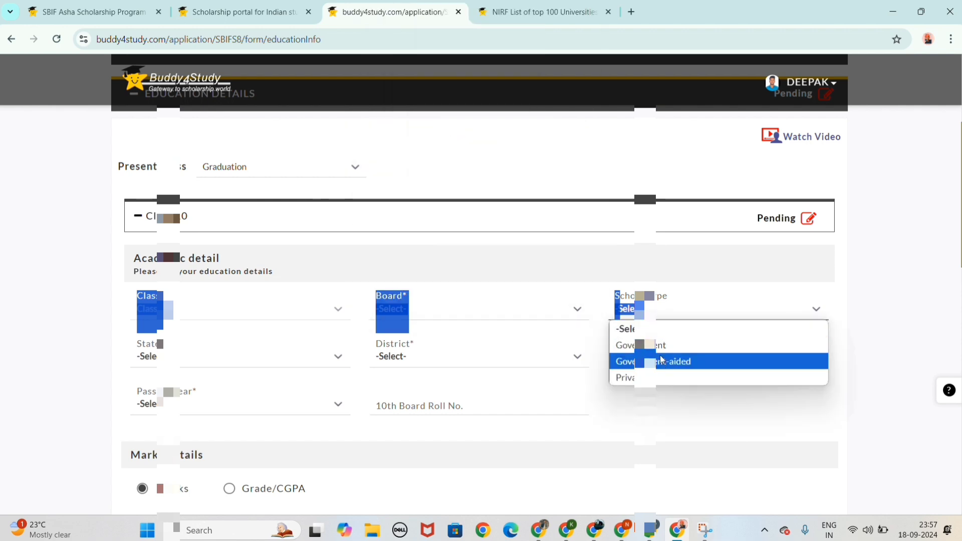
pyautogui.click(624, 333)
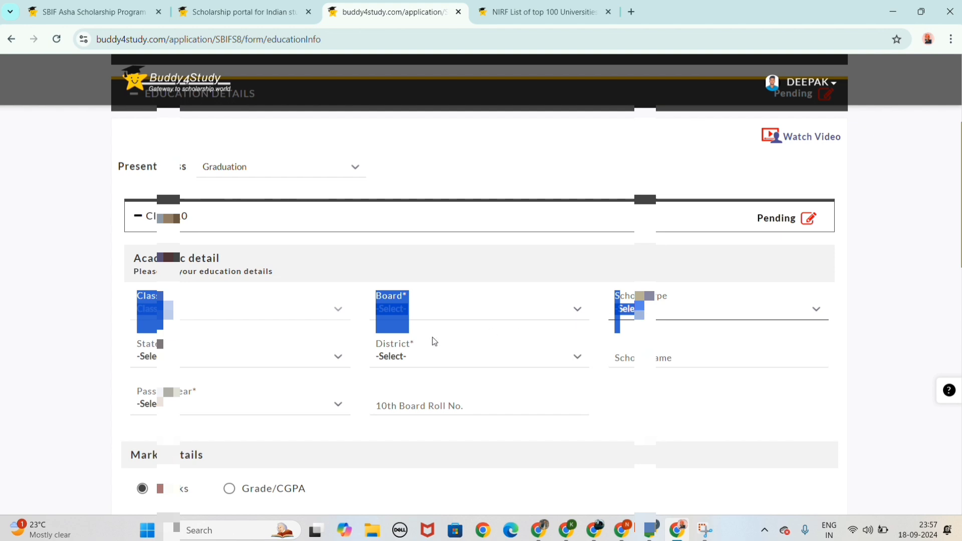
# Examine the state, school name, passing year and 10th Board Roll No. fields of the Class 10 academic details
pyautogui.click(200, 355)
pyautogui.click(29, 350)
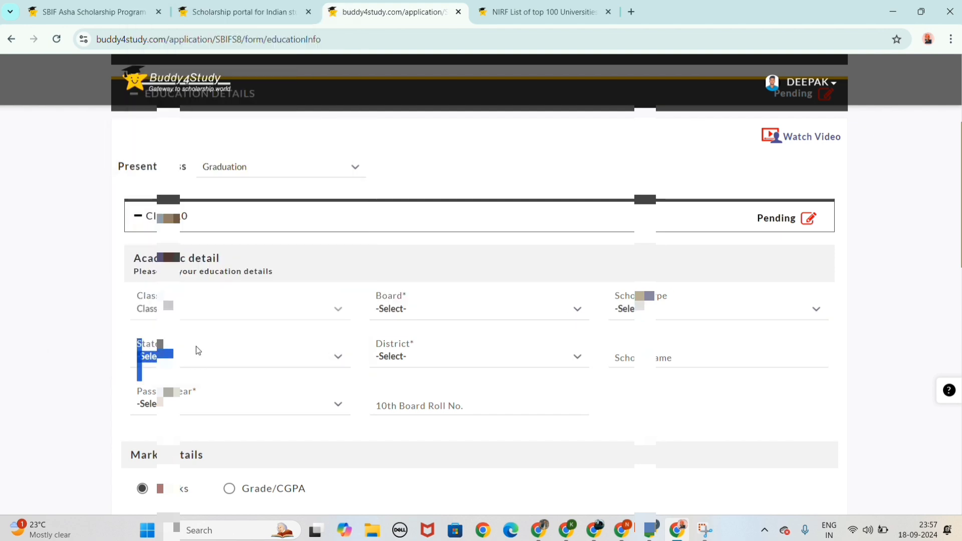
pyautogui.click(191, 349)
pyautogui.click(92, 354)
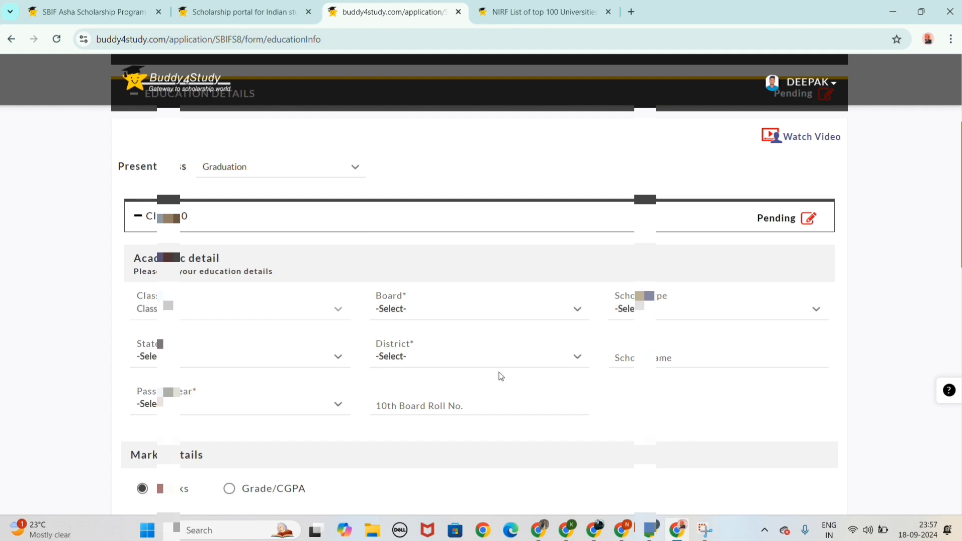
pyautogui.click(626, 359)
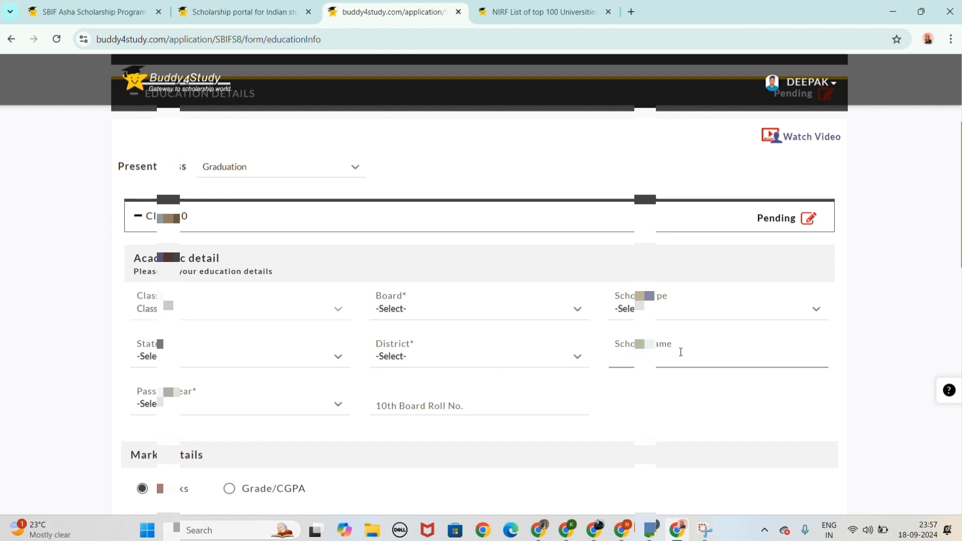
pyautogui.click(197, 406)
pyautogui.click(36, 356)
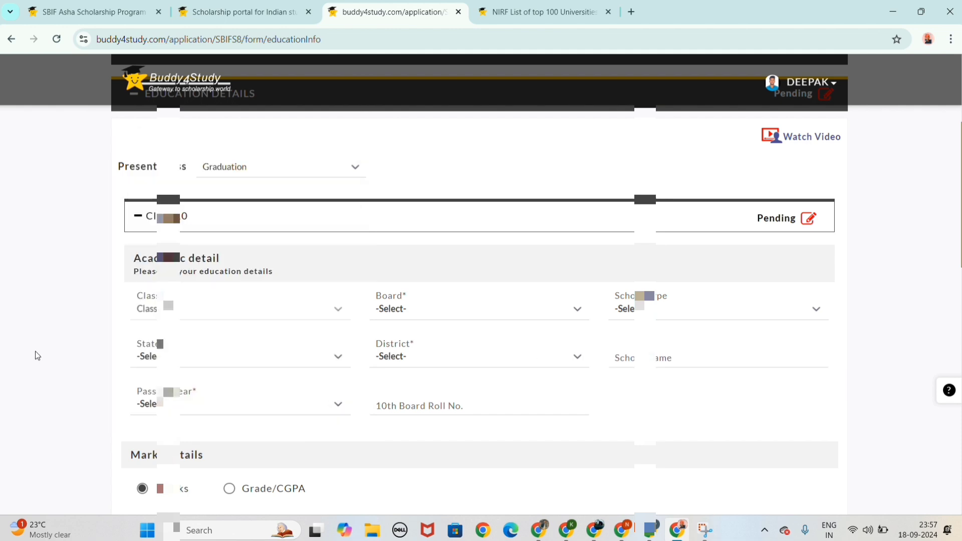
pyautogui.click(381, 404)
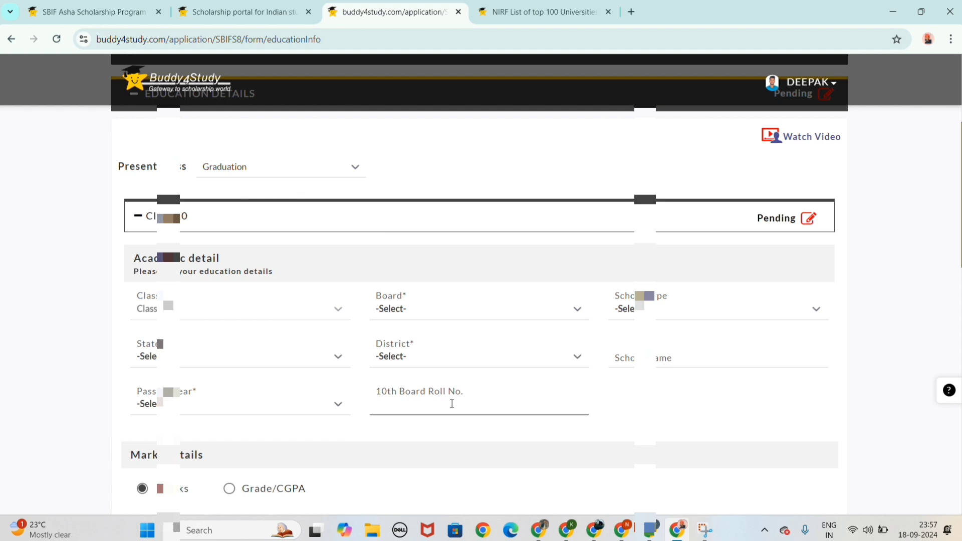
# Examine the marks obtained and total marks fields in the Class 10 marks details
pyautogui.scroll(-1, 452, 402)
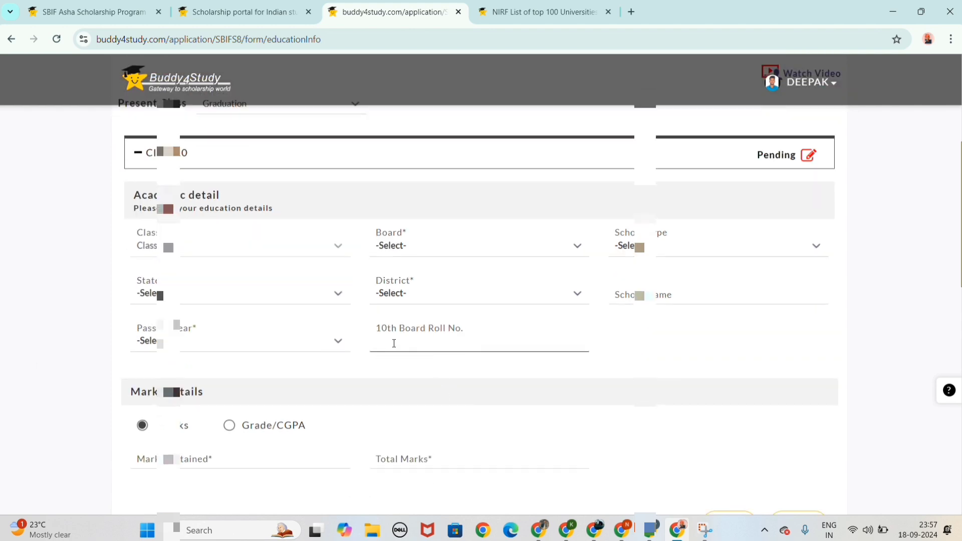
pyautogui.scroll(-2, 352, 373)
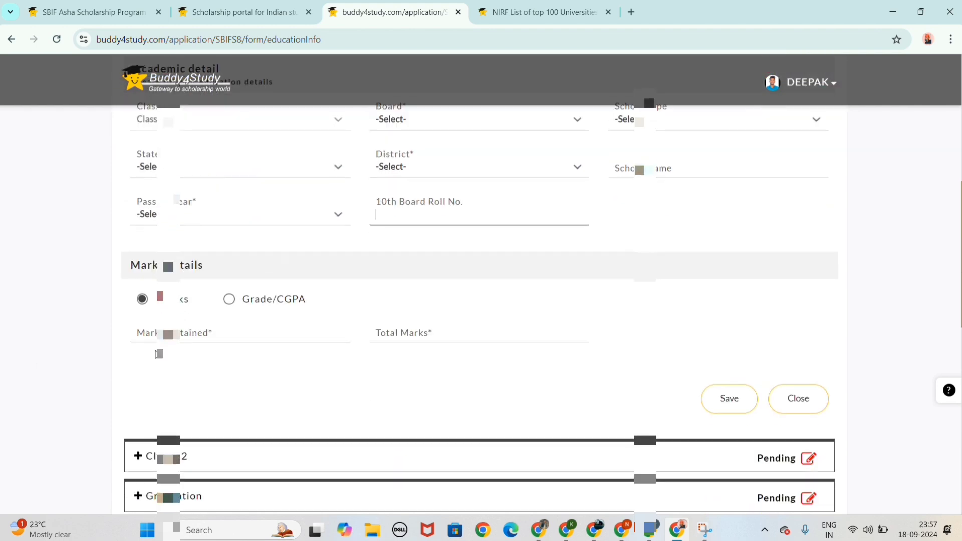
pyautogui.click(166, 333)
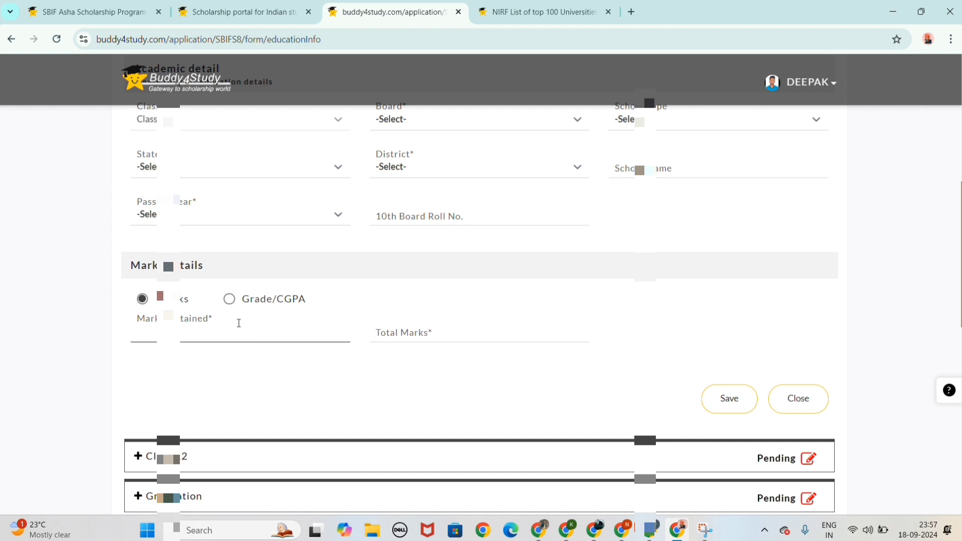
pyautogui.click(447, 333)
# Expand the Class 12 entry to look over its fields, and expand the Graduation entry
pyautogui.scroll(-4, 260, 389)
pyautogui.click(143, 271)
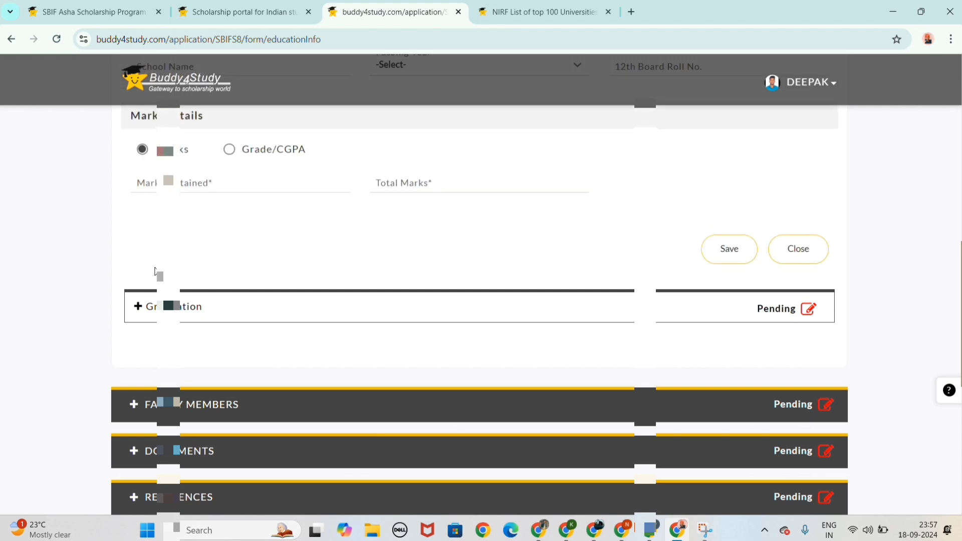
pyautogui.scroll(-5, 252, 256)
pyautogui.scroll(5, 206, 218)
pyautogui.click(168, 308)
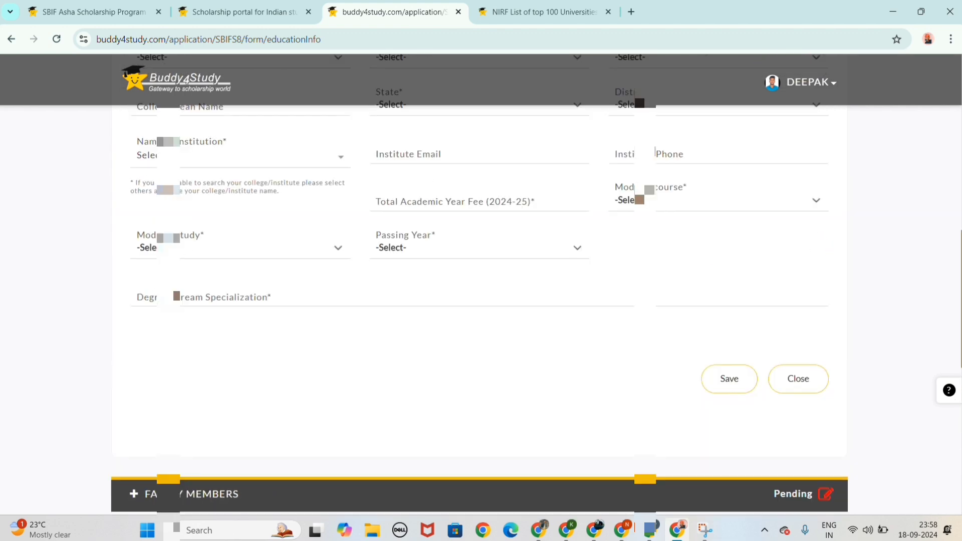
# Examine the Graduation academic details, including course duration, institute type options, current academic year options and college dean name
pyautogui.scroll(4, 188, 215)
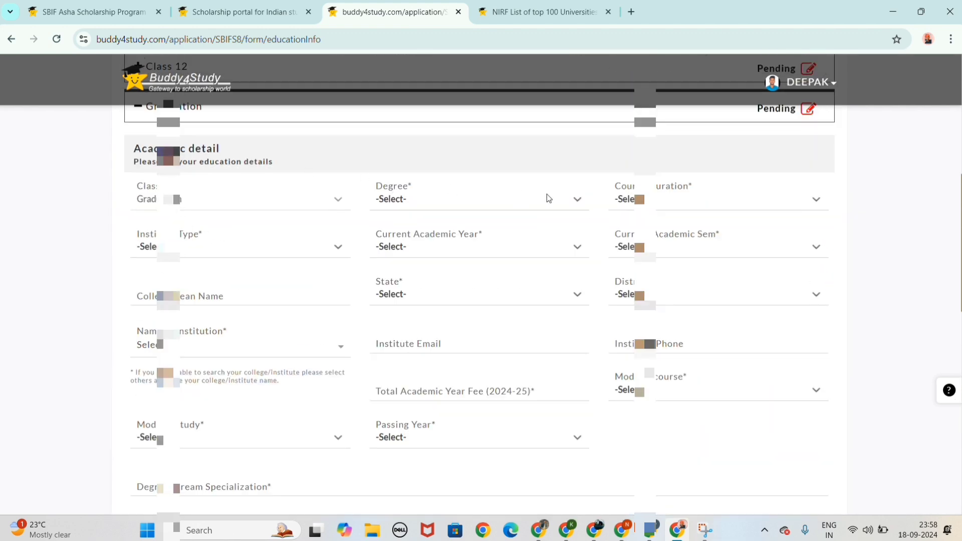
pyautogui.scroll(5, 484, 222)
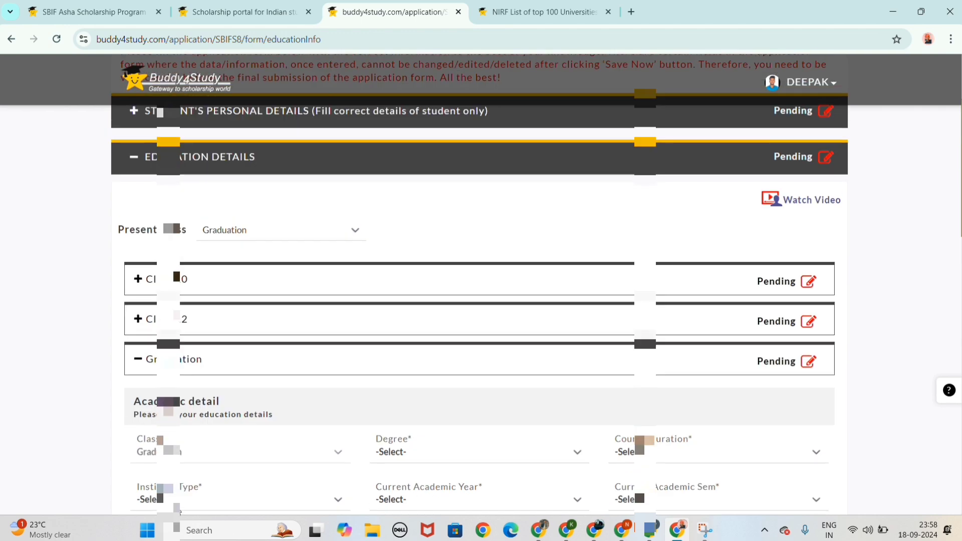
pyautogui.moveTo(624, 440); pyautogui.dragTo(706, 434)
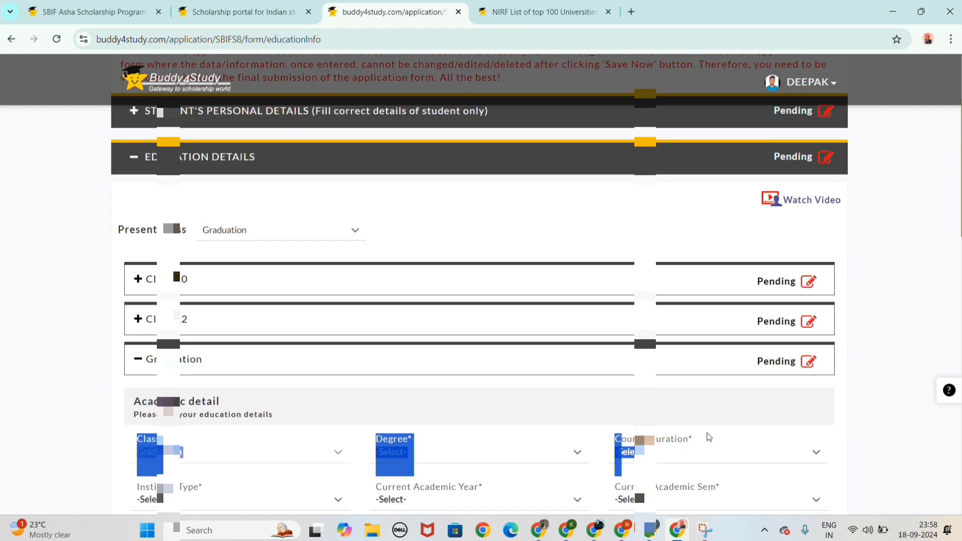
pyautogui.scroll(-1, 702, 434)
pyautogui.moveTo(143, 436); pyautogui.dragTo(236, 417)
pyautogui.scroll(-2, 239, 421)
pyautogui.click(208, 311)
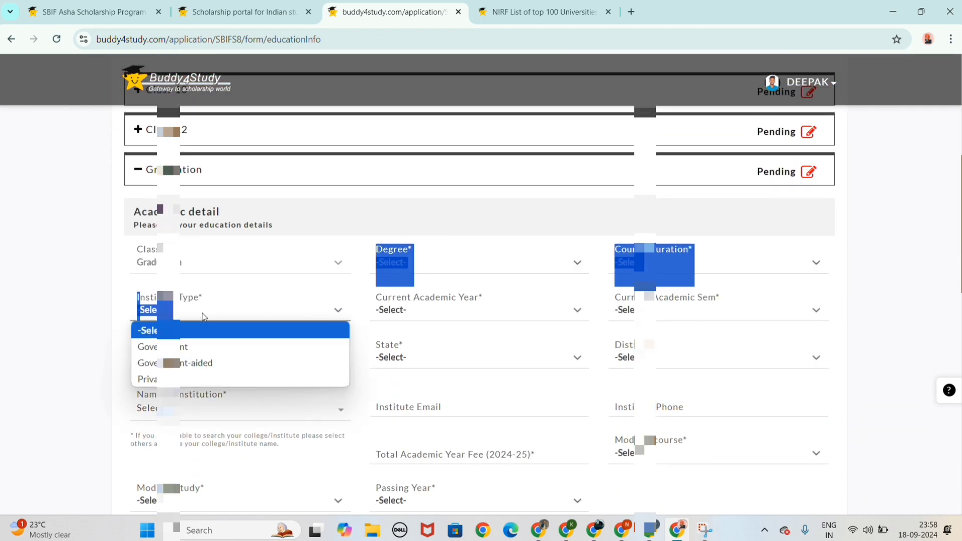
pyautogui.click(446, 301)
pyautogui.click(446, 301)
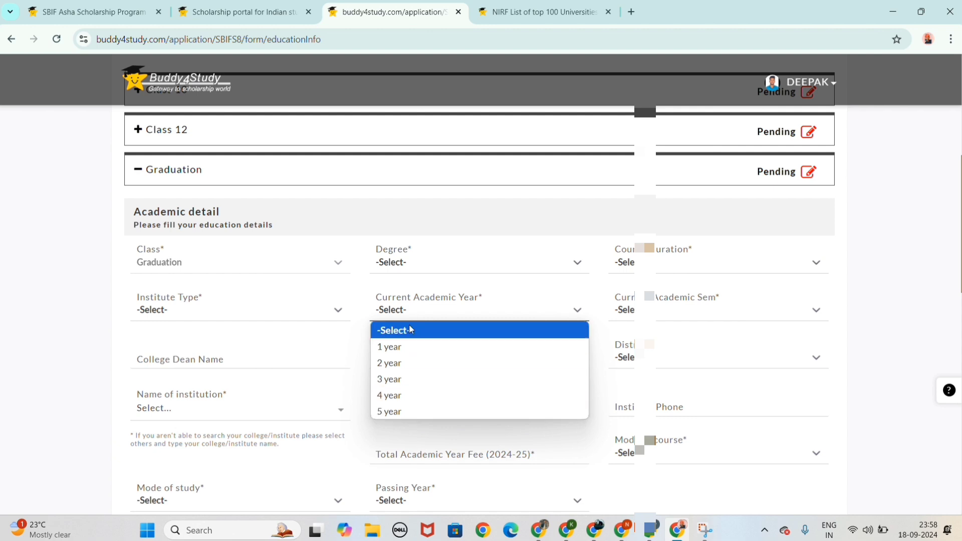
pyautogui.click(333, 350)
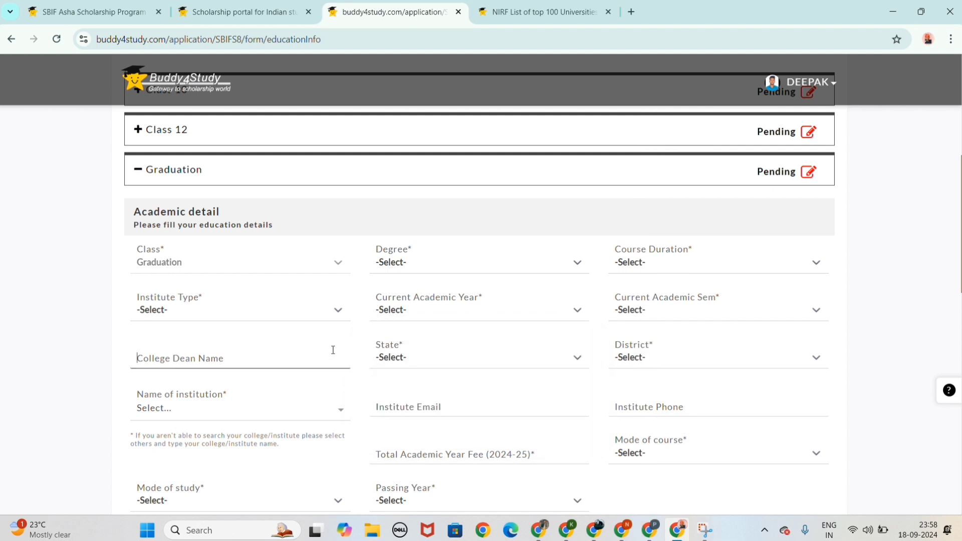
# Examine the Graduation course duration and current academic semester options, plus the district, institution name and institute email fields
pyautogui.click(631, 260)
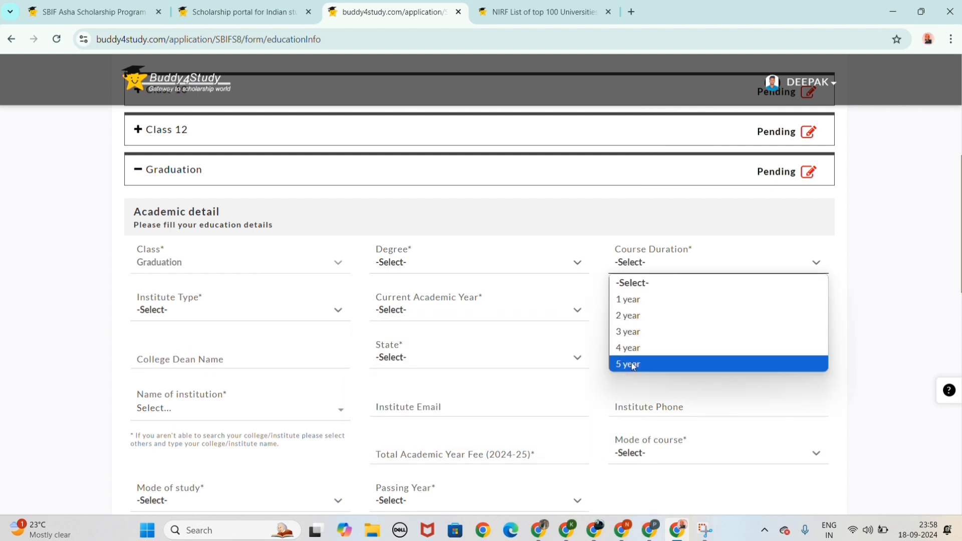
pyautogui.click(644, 310)
pyautogui.click(643, 312)
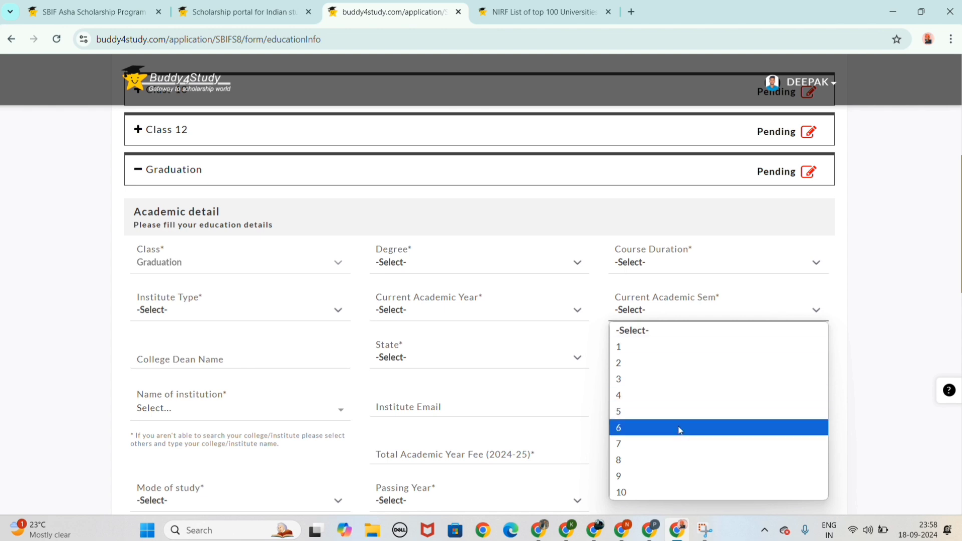
pyautogui.click(565, 324)
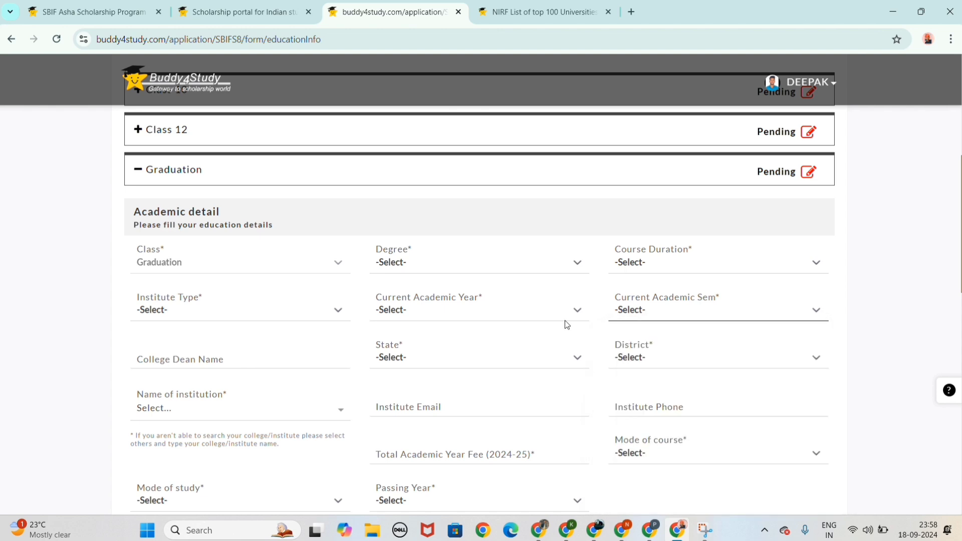
pyautogui.scroll(-1, 245, 383)
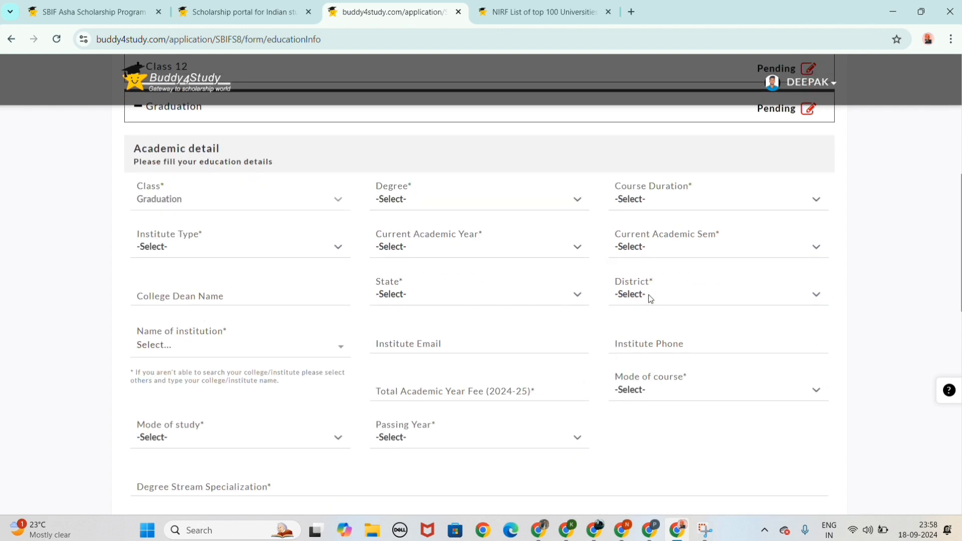
pyautogui.click(648, 294)
pyautogui.click(167, 336)
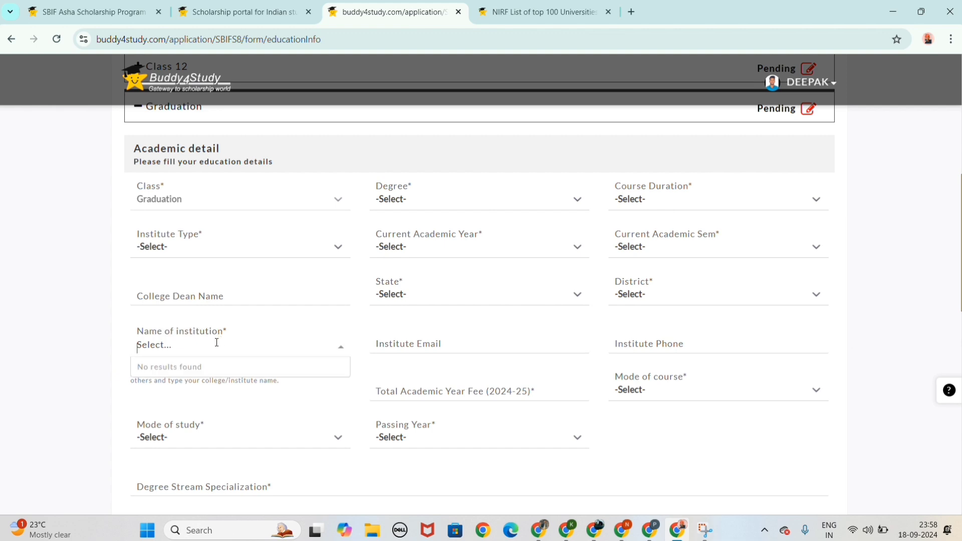
pyautogui.click(408, 337)
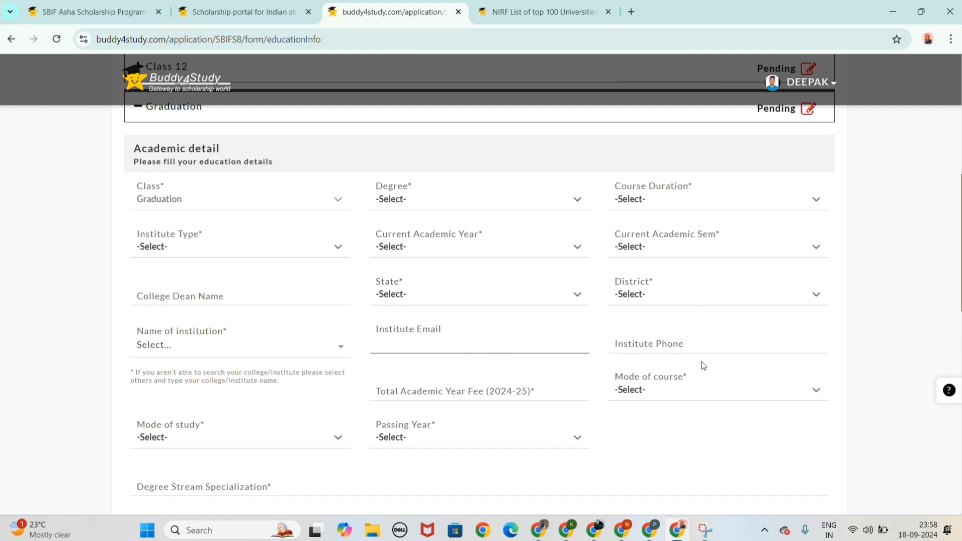
# Examine the Graduation mode of study options and the passing year and degree stream specialization fields
pyautogui.scroll(-1, 329, 395)
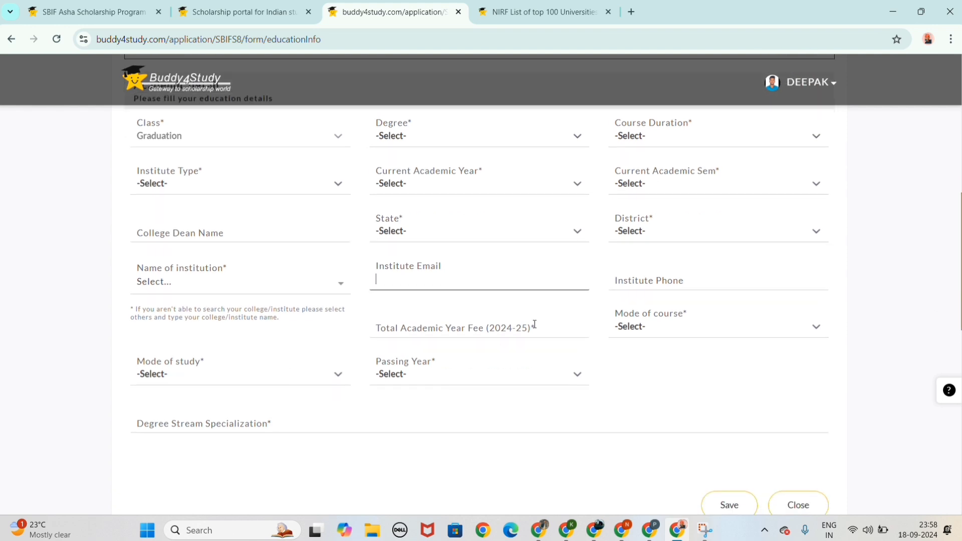
pyautogui.click(160, 371)
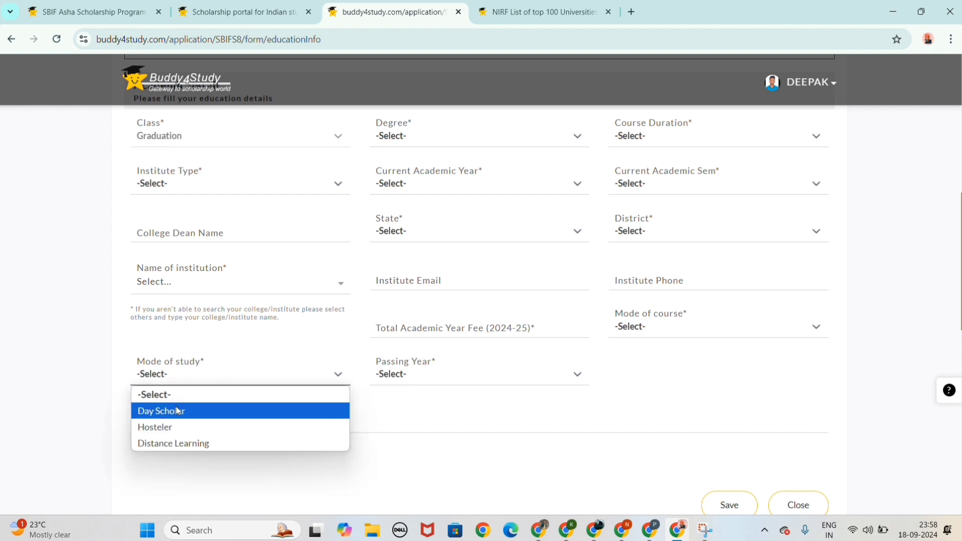
pyautogui.click(236, 362)
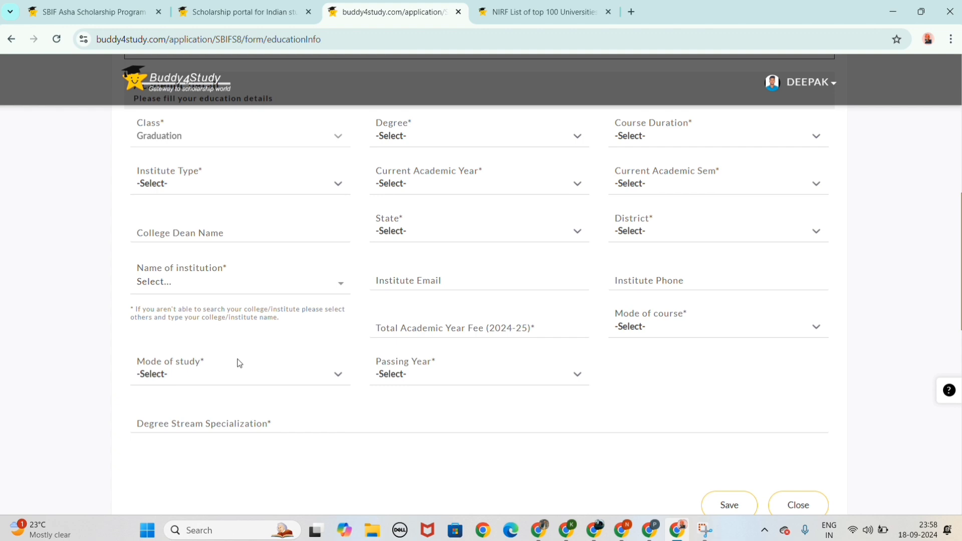
pyautogui.click(387, 380)
pyautogui.click(420, 388)
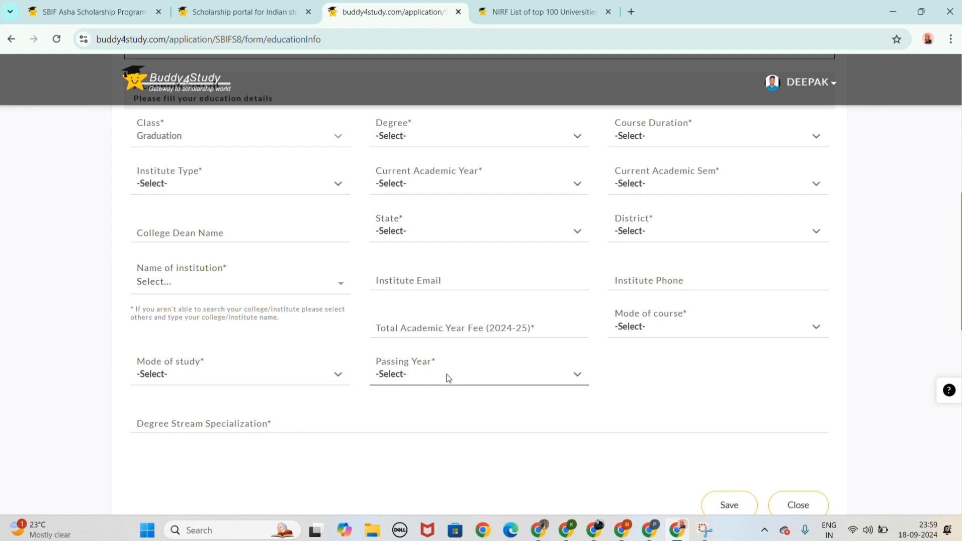
pyautogui.click(446, 374)
pyautogui.click(441, 381)
pyautogui.scroll(-2, 202, 423)
pyautogui.click(147, 302)
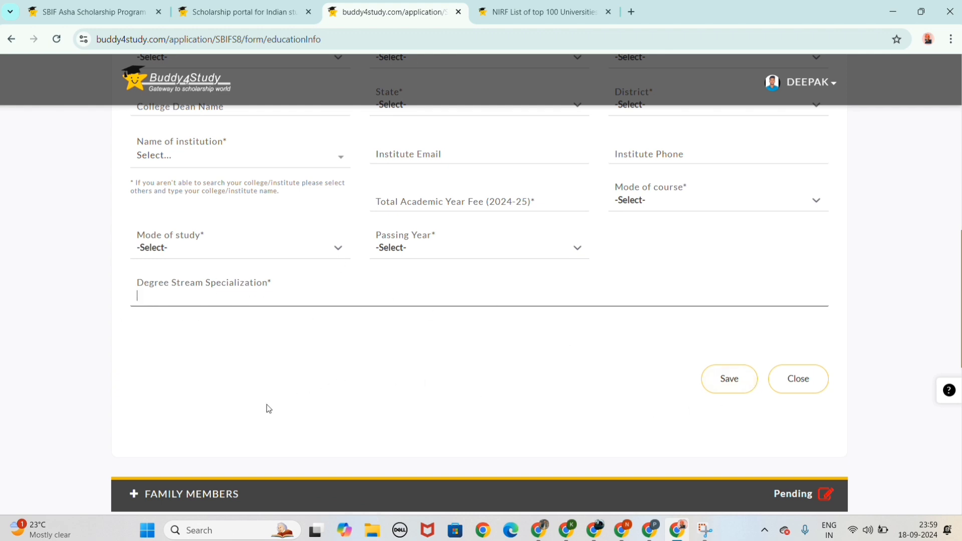
pyautogui.scroll(-2, 312, 334)
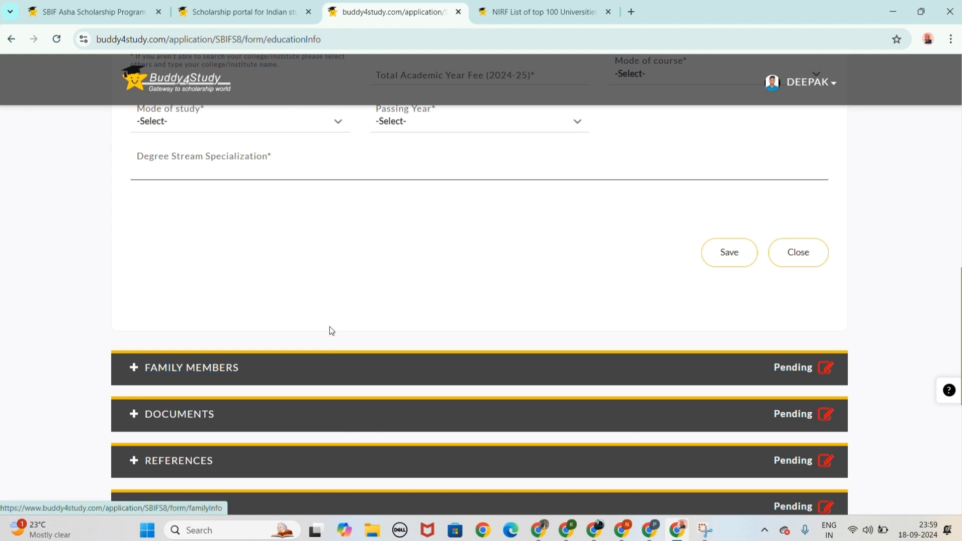
pyautogui.scroll(1, 341, 310)
pyautogui.scroll(3, 335, 285)
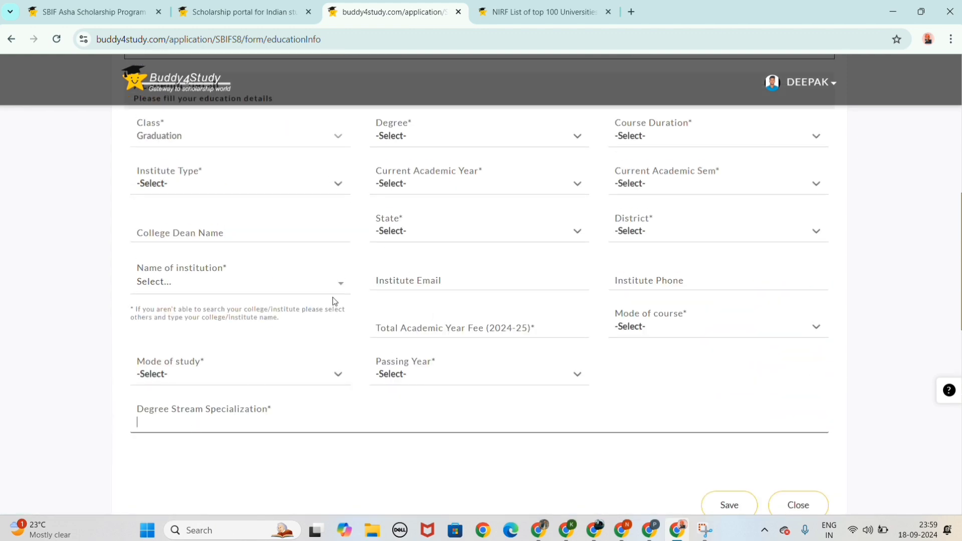
pyautogui.scroll(3, 140, 225)
pyautogui.scroll(-6, 333, 380)
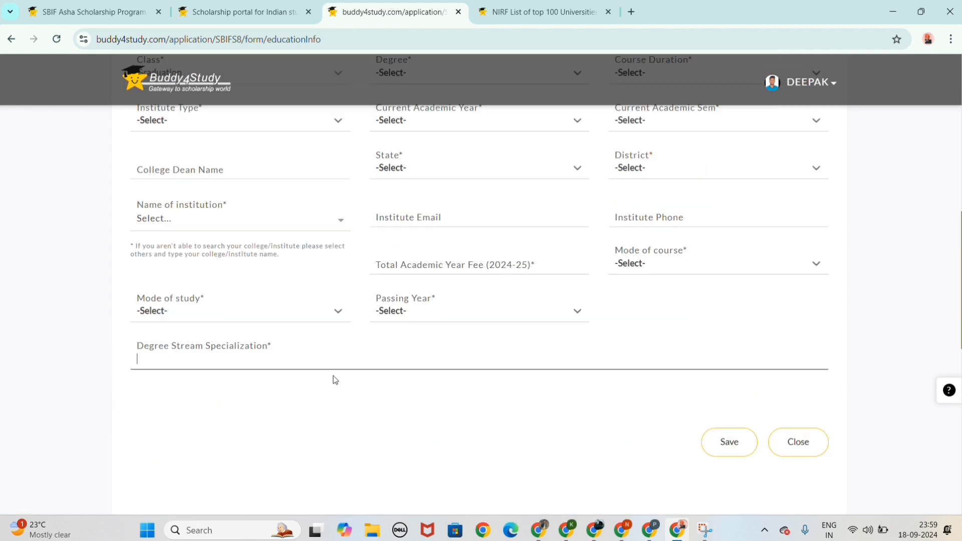
# Open the Family Members section and examine the Father entry's name, mobile, annual income, qualification and occupation fields
pyautogui.click(259, 431)
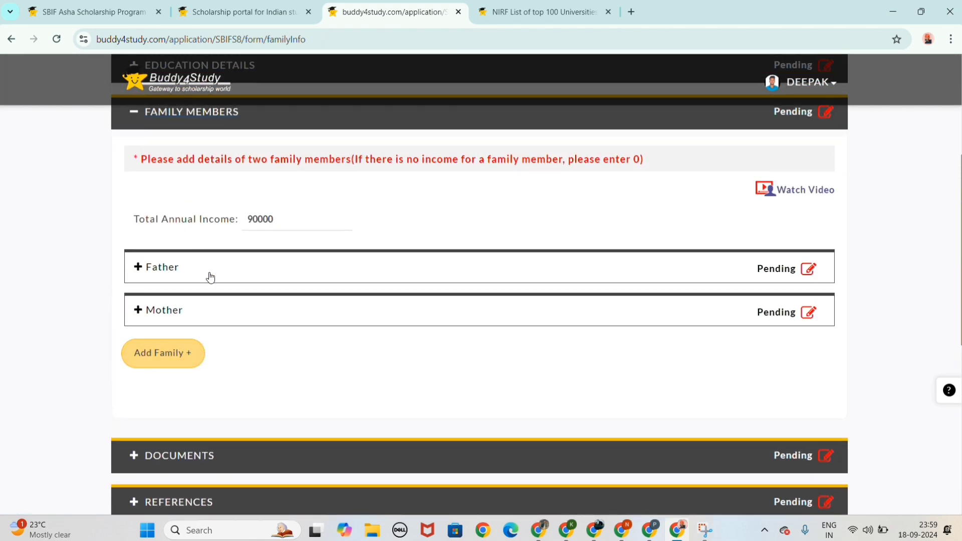
pyautogui.click(211, 270)
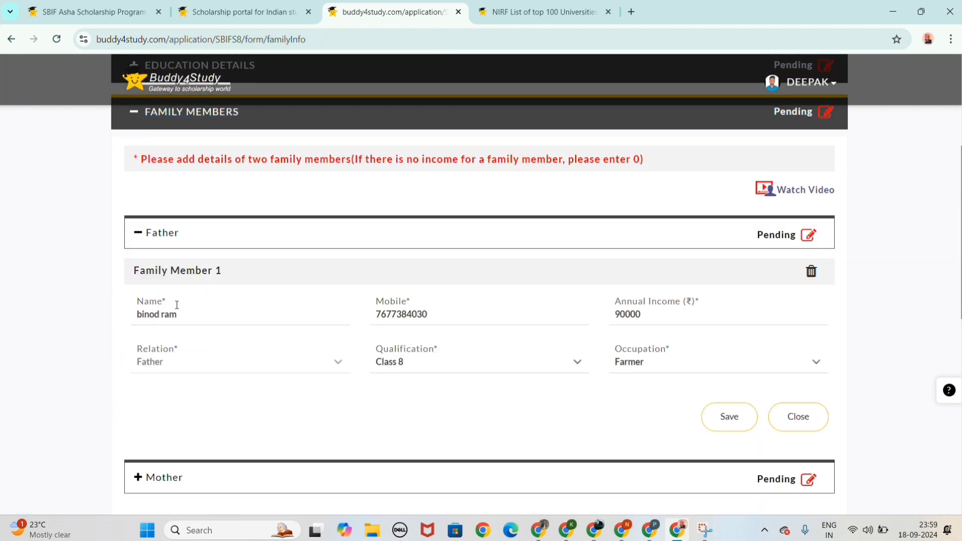
pyautogui.moveTo(135, 298); pyautogui.dragTo(188, 299)
pyautogui.click(156, 301)
pyautogui.moveTo(389, 300); pyautogui.dragTo(475, 300)
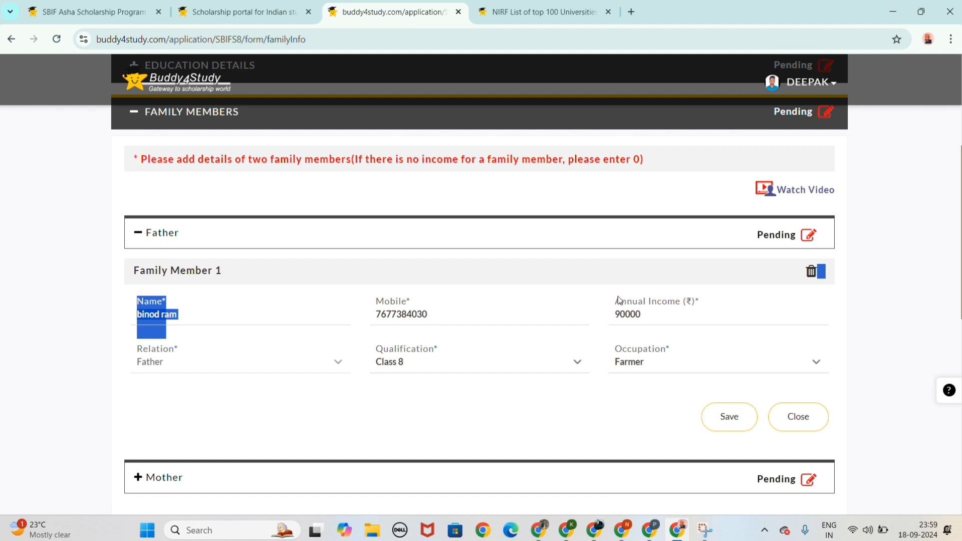
pyautogui.click(683, 305)
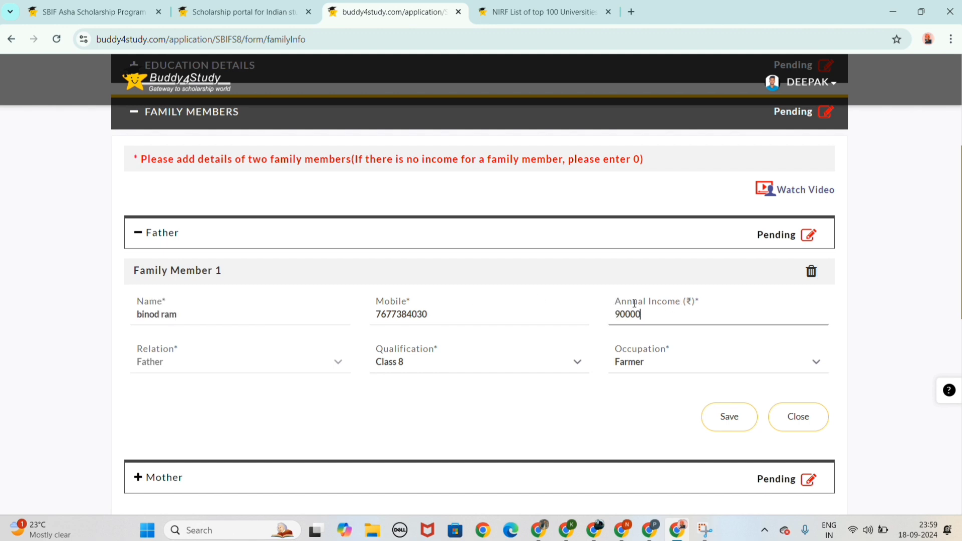
pyautogui.moveTo(616, 298); pyautogui.dragTo(666, 297)
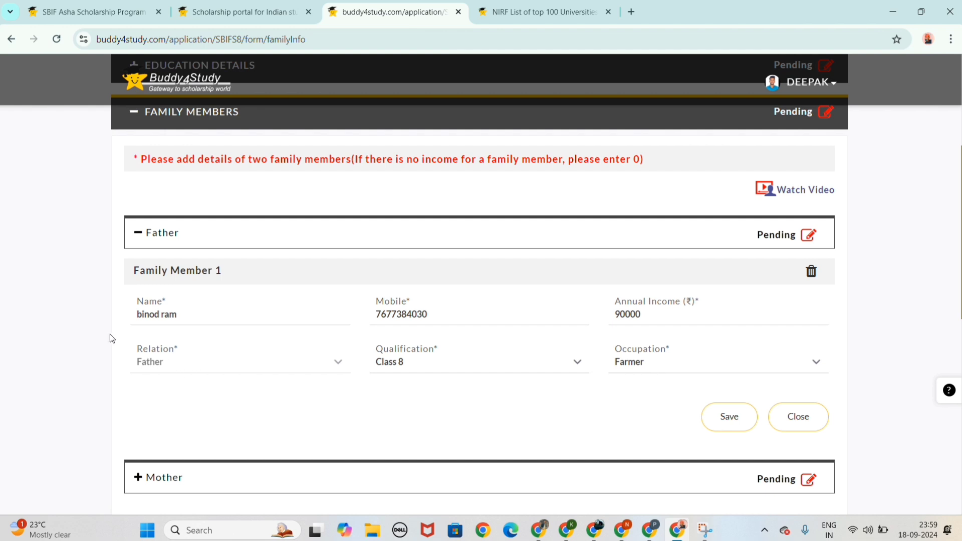
pyautogui.moveTo(390, 353); pyautogui.dragTo(435, 349)
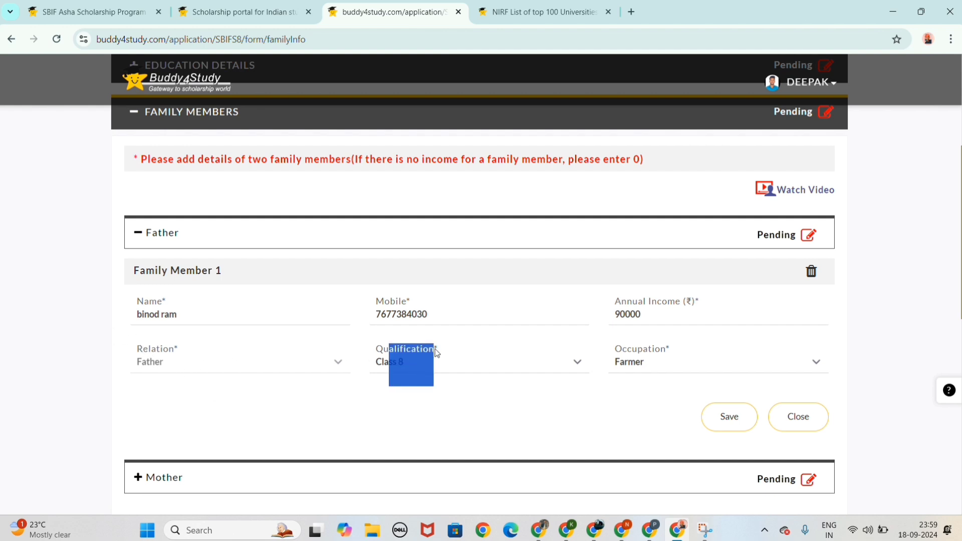
pyautogui.moveTo(612, 358); pyautogui.dragTo(673, 350)
pyautogui.click(650, 352)
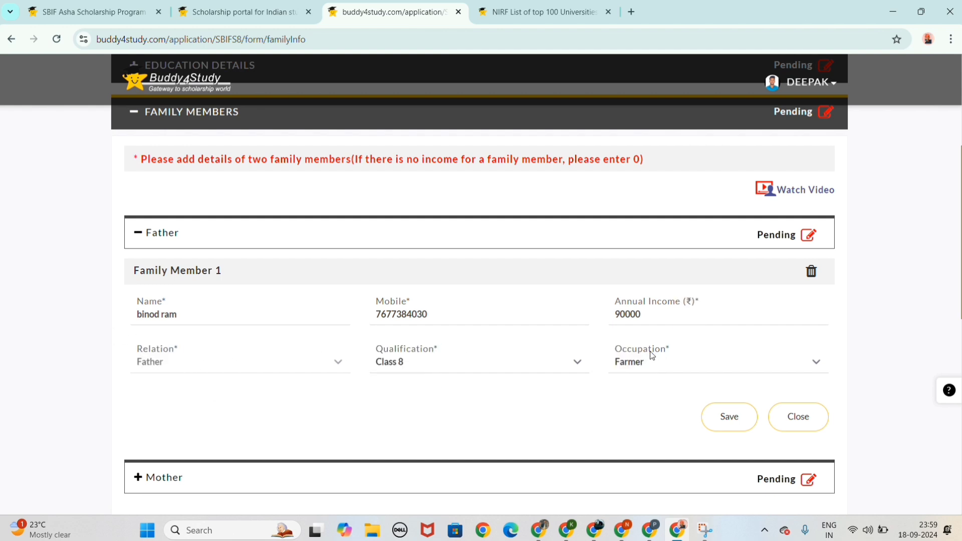
# Expand the Mother entry, look over the name and mobile fields, and set the mother's annual income to 0
pyautogui.scroll(-2, 502, 351)
pyautogui.click(409, 363)
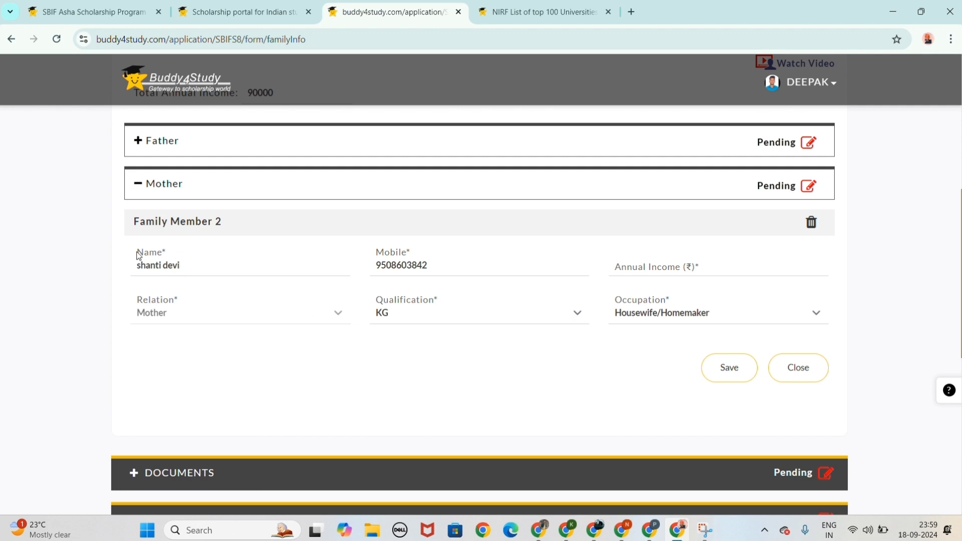
pyautogui.moveTo(138, 253); pyautogui.dragTo(167, 252)
pyautogui.click(506, 283)
pyautogui.moveTo(379, 257); pyautogui.dragTo(556, 253)
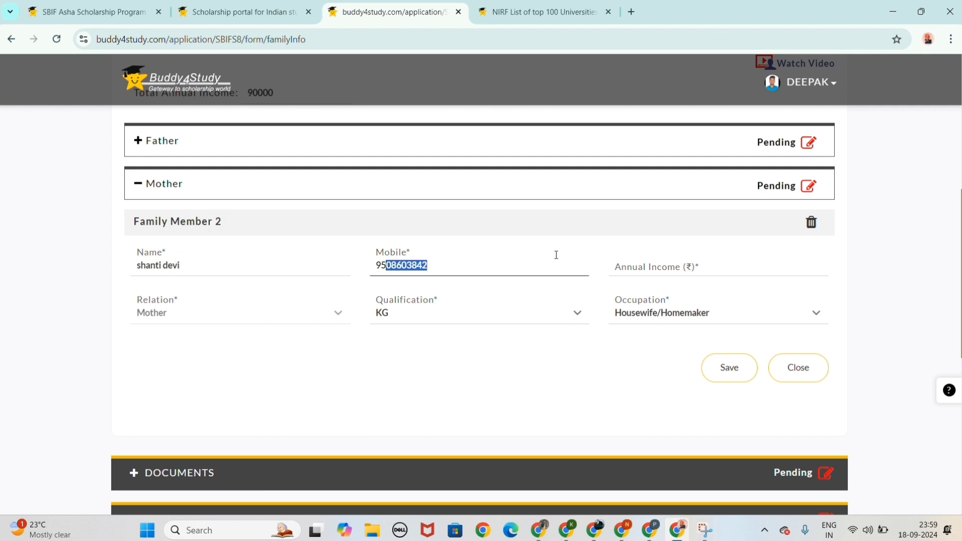
pyautogui.click(616, 266)
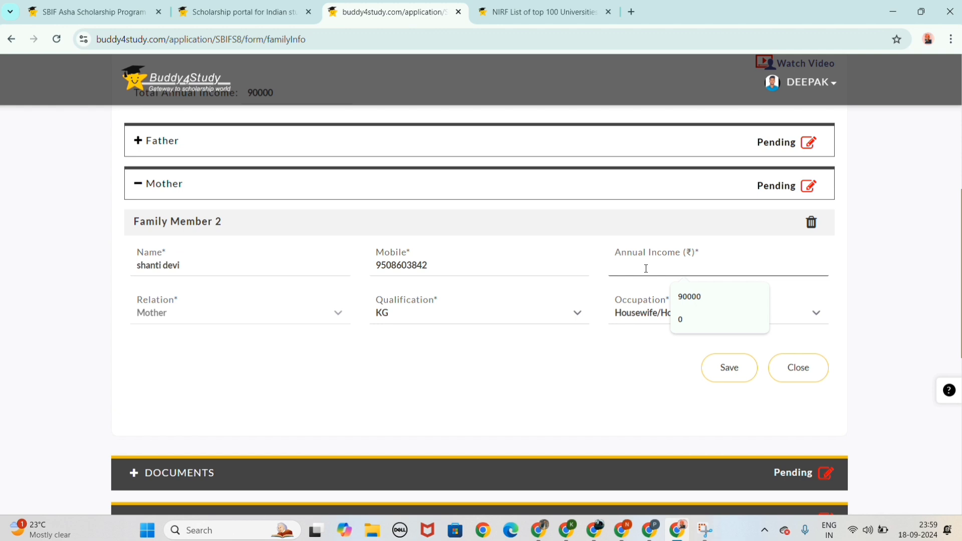
pyautogui.write('0')
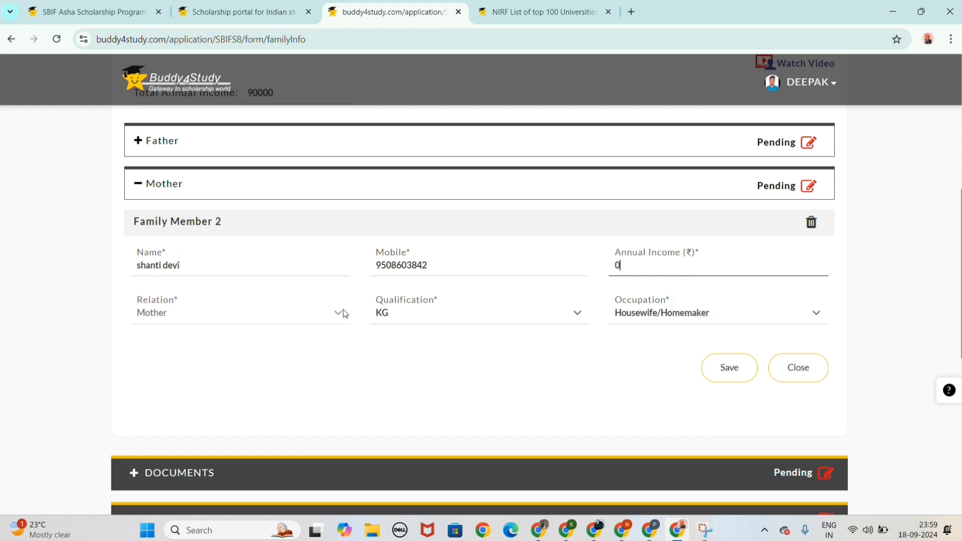
# Examine the qualification and occupation fields of the Mother entry
pyautogui.moveTo(394, 302); pyautogui.dragTo(424, 304)
pyautogui.click(702, 342)
pyautogui.moveTo(616, 302); pyautogui.dragTo(713, 302)
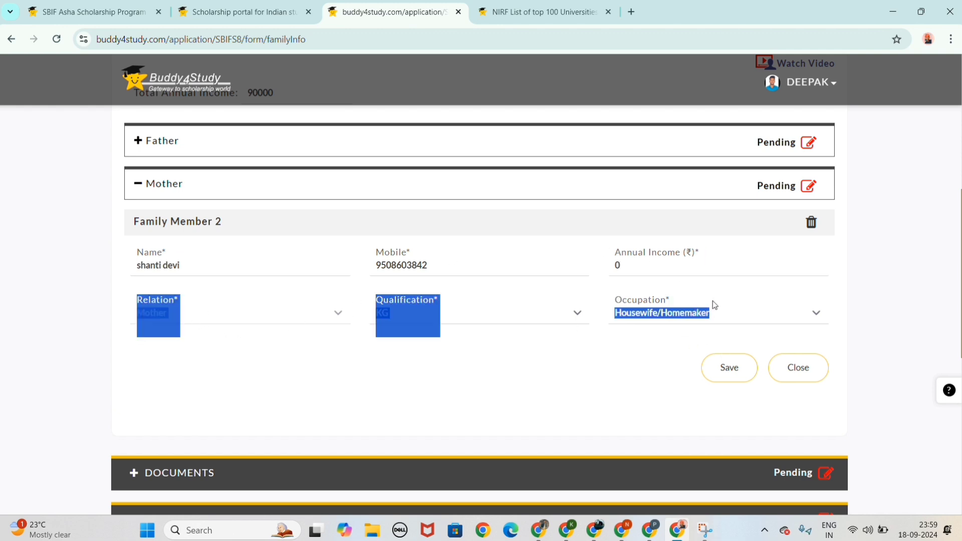
pyautogui.click(715, 304)
pyautogui.scroll(-2, 513, 424)
pyautogui.click(626, 226)
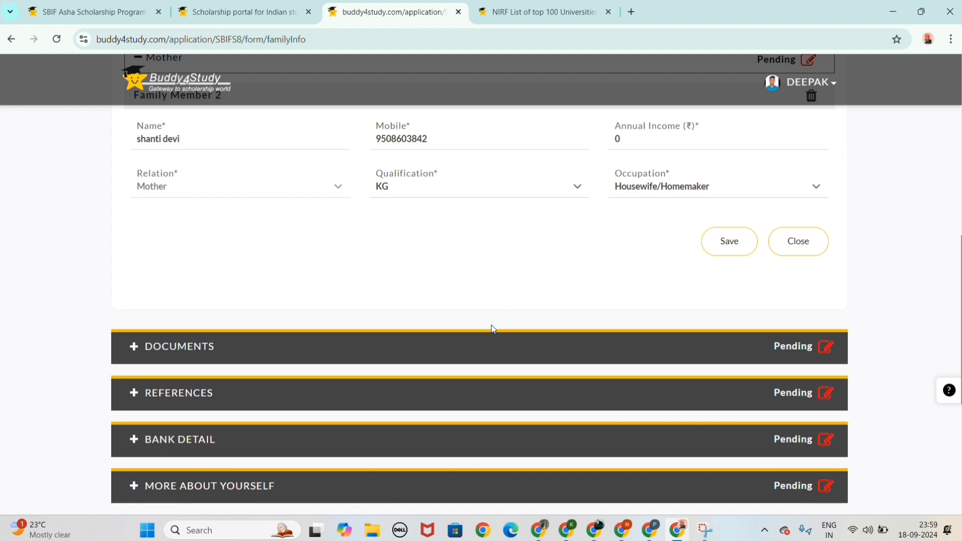
# Try repeatedly to open the Documents section, dismissing the notice each time
pyautogui.scroll(-1, 491, 328)
pyautogui.click(168, 284)
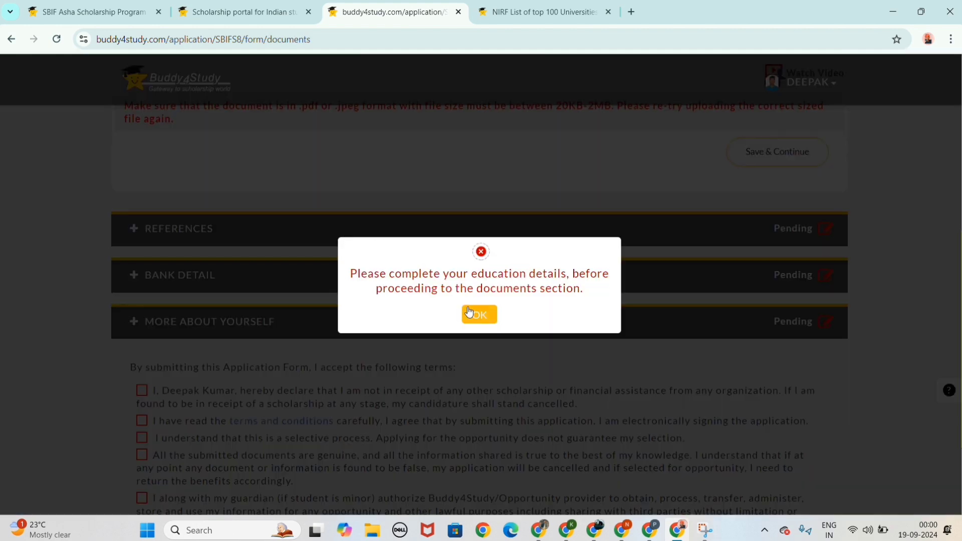
pyautogui.click(476, 314)
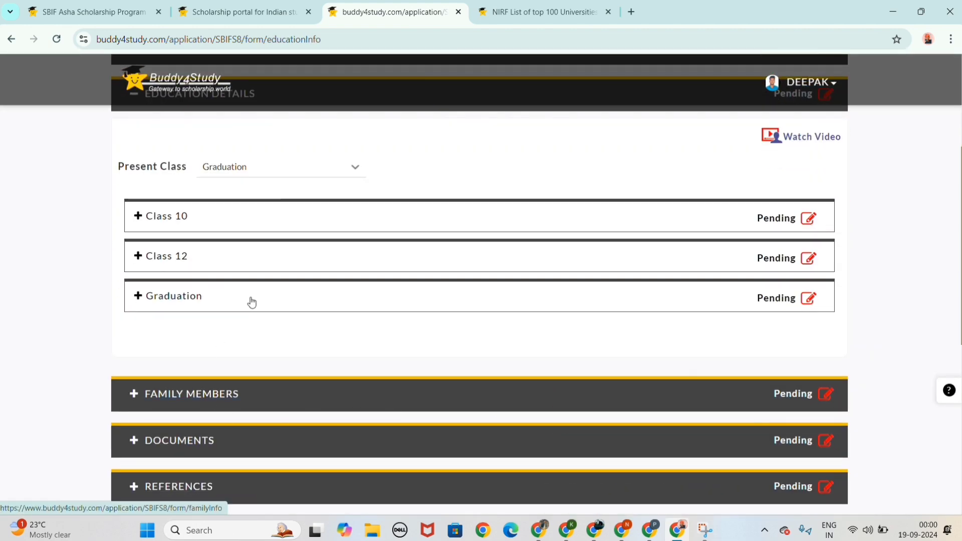
pyautogui.scroll(-1, 252, 302)
pyautogui.click(187, 387)
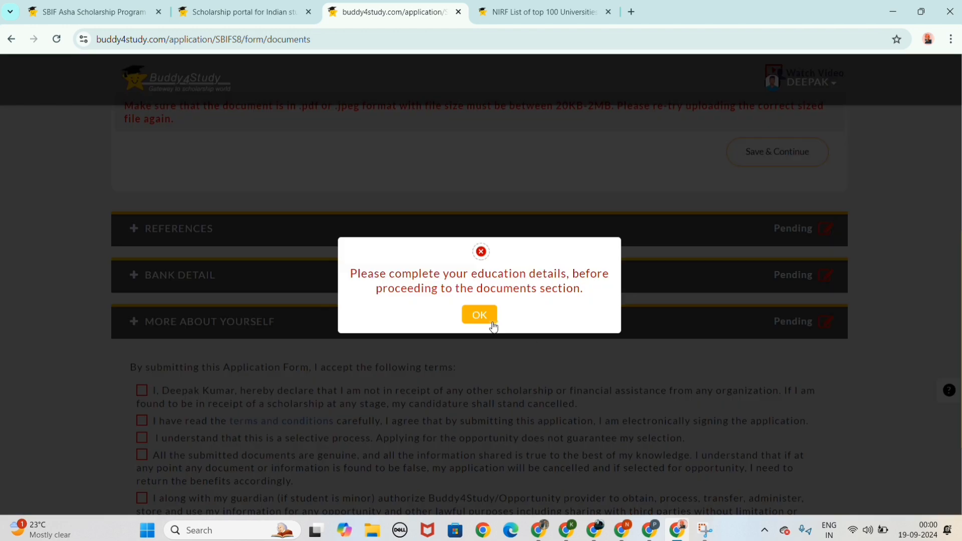
pyautogui.click(485, 316)
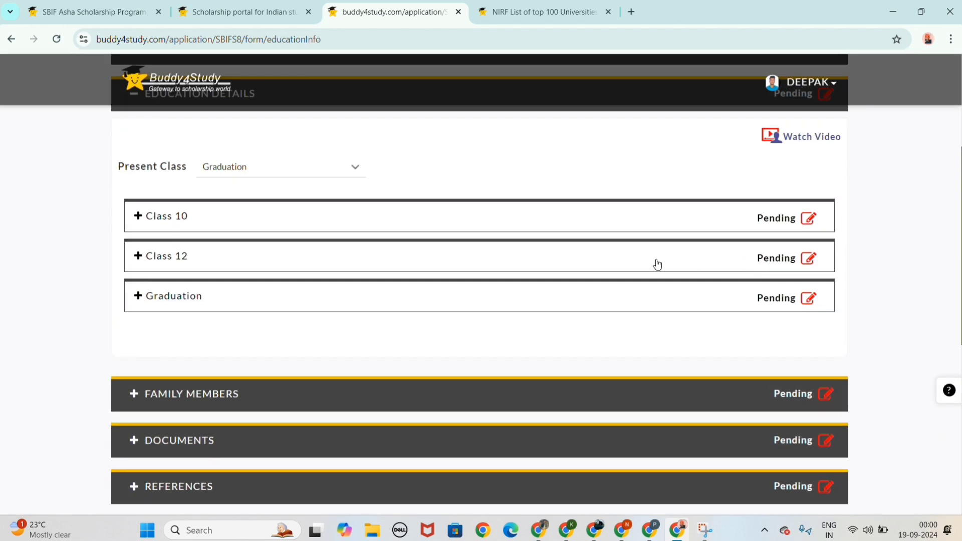
pyautogui.scroll(-1, 306, 393)
pyautogui.click(189, 376)
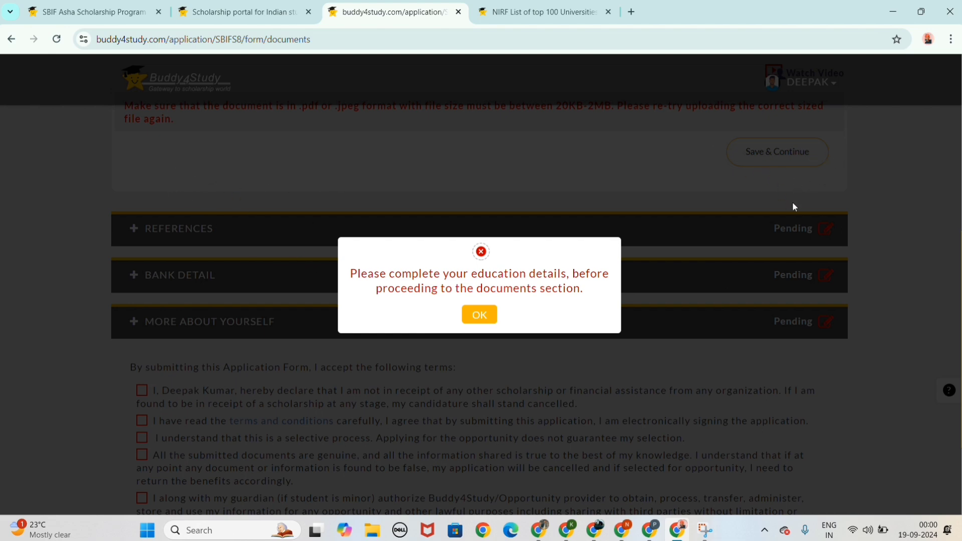
pyautogui.click(478, 316)
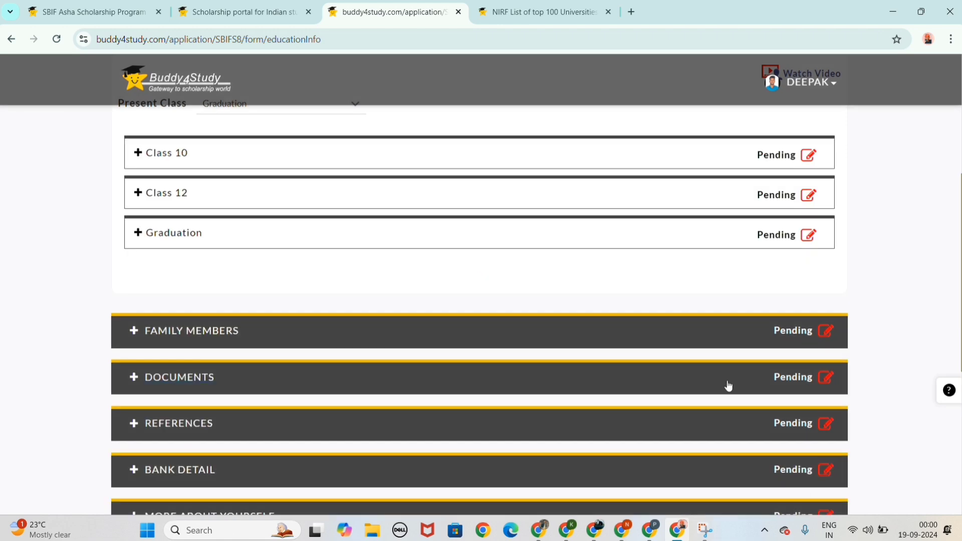
pyautogui.click(236, 376)
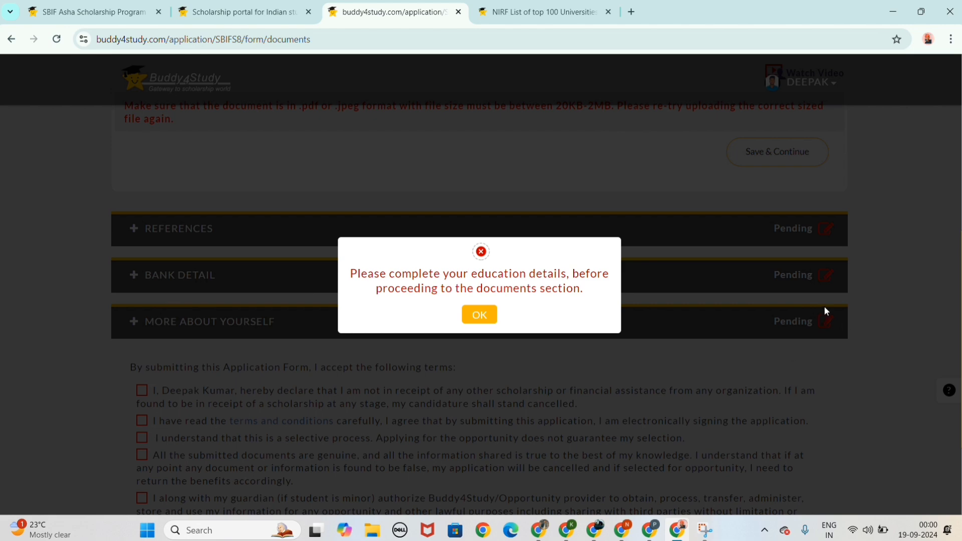
pyautogui.click(479, 314)
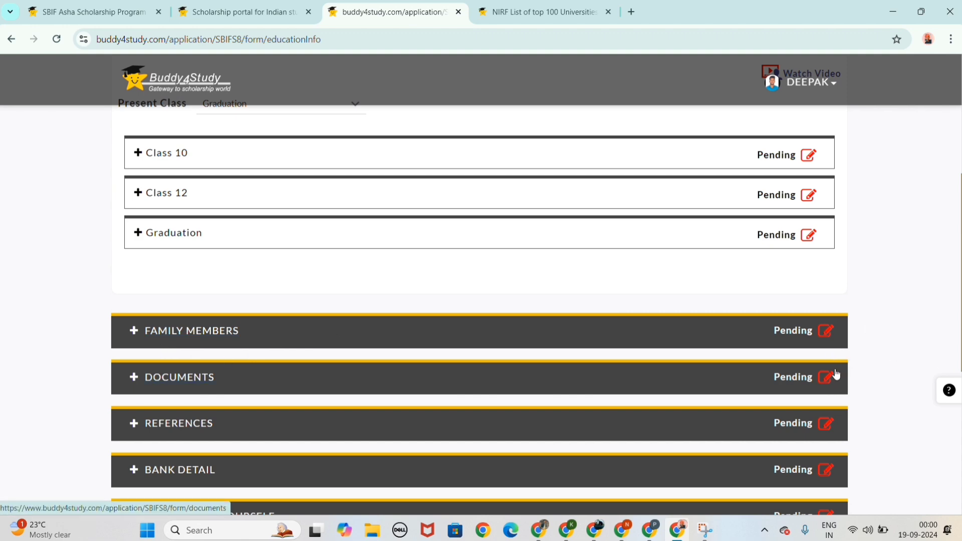
# Open the References section and examine the name and mobile fields of the Principal reference
pyautogui.scroll(-3, 341, 439)
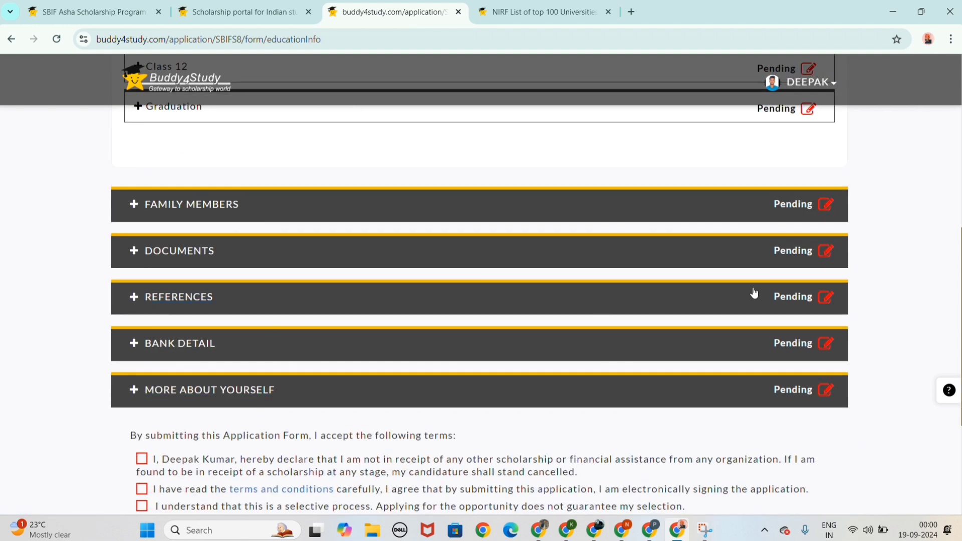
pyautogui.click(155, 296)
pyautogui.scroll(2, 173, 292)
pyautogui.click(173, 258)
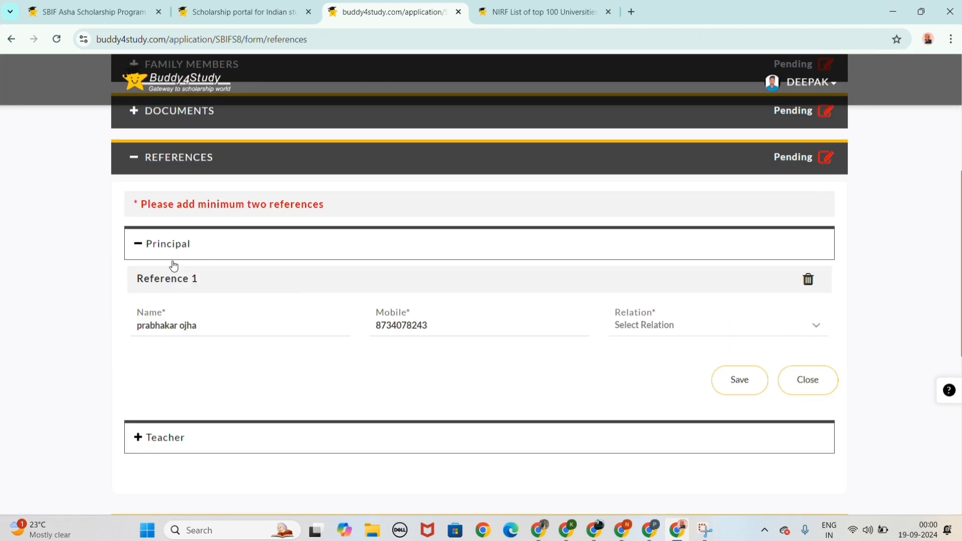
pyautogui.moveTo(169, 324); pyautogui.dragTo(194, 323)
pyautogui.click(299, 317)
pyautogui.click(186, 245)
pyautogui.click(199, 253)
pyautogui.moveTo(391, 325); pyautogui.dragTo(414, 325)
# Expand the Teacher reference and read the note on the minimum number of references
pyautogui.scroll(-3, 456, 395)
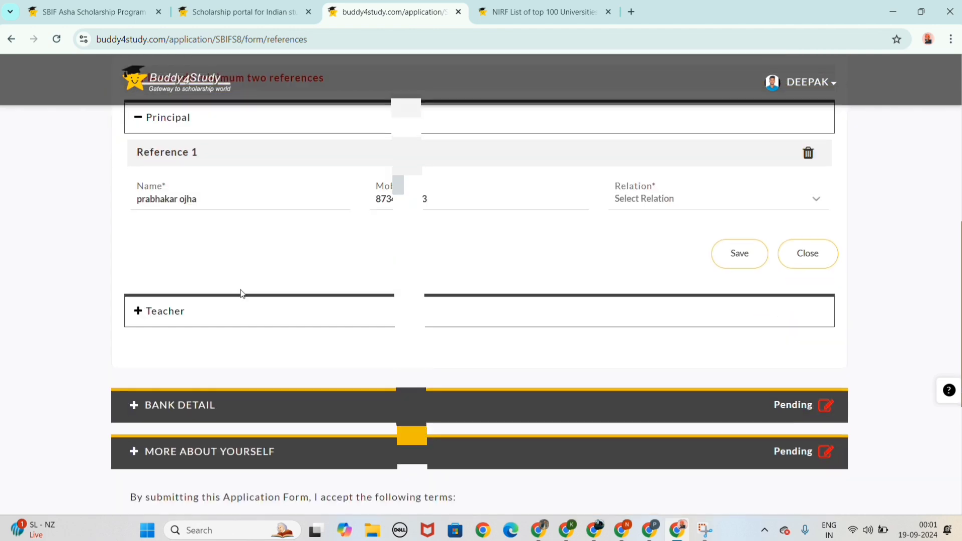
pyautogui.click(241, 313)
pyautogui.scroll(-4, 170, 313)
pyautogui.scroll(6, 151, 260)
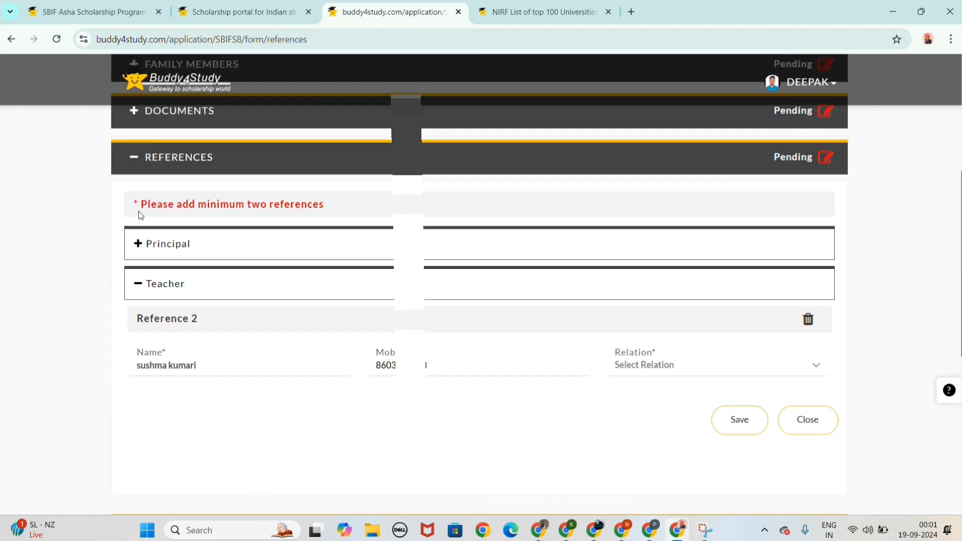
pyautogui.moveTo(141, 215); pyautogui.dragTo(333, 213)
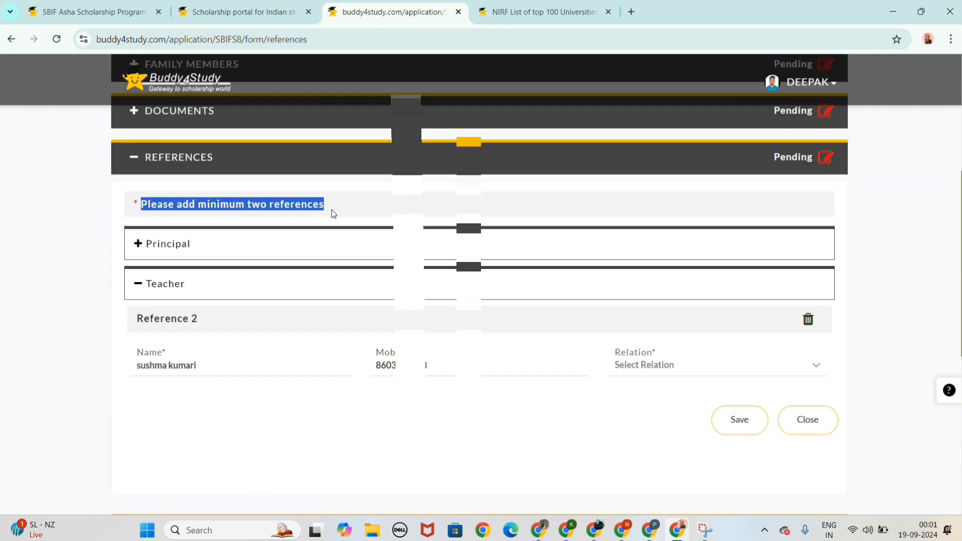
# Open the Bank Detail section and bring up a blank bank detail entry
pyautogui.scroll(-4, 299, 302)
pyautogui.click(181, 339)
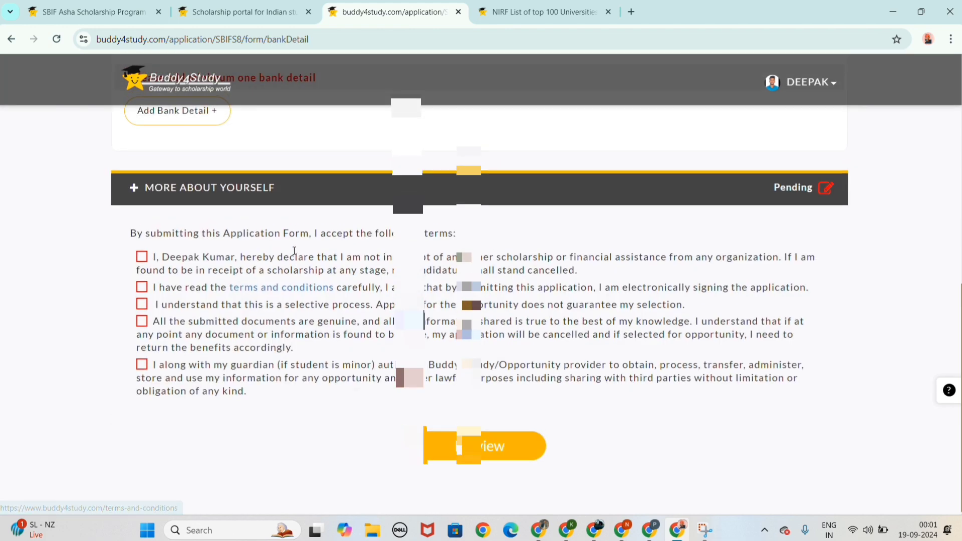
pyautogui.scroll(5, 181, 331)
pyautogui.click(182, 363)
pyautogui.scroll(-3, 230, 380)
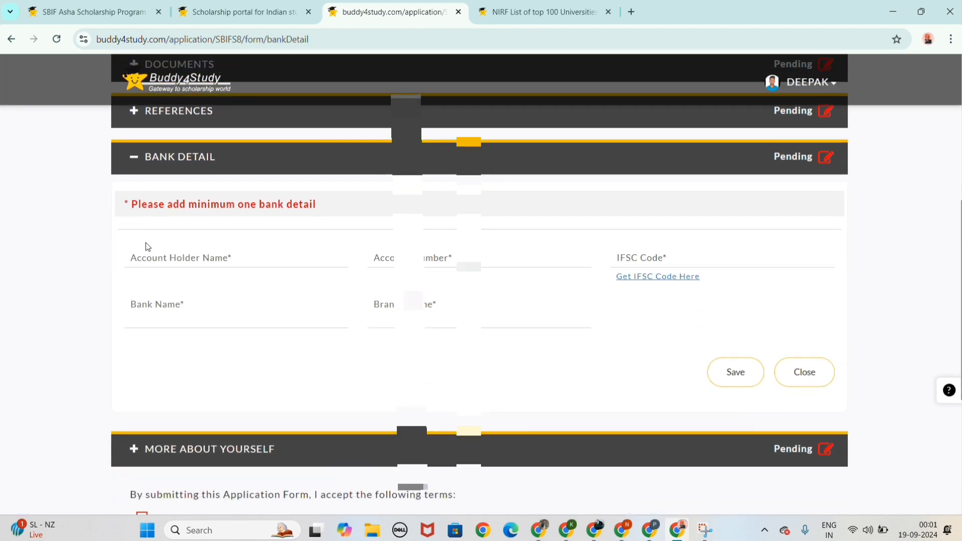
# Examine the account number, IFSC code, bank name and branch name fields of the blank bank entry
pyautogui.click(370, 258)
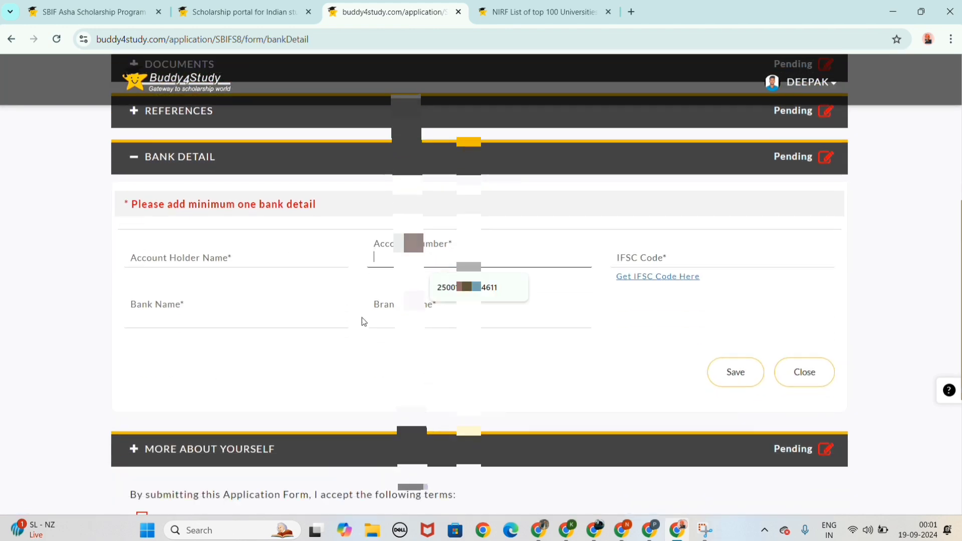
pyautogui.click(621, 252)
pyautogui.tripleClick(646, 275)
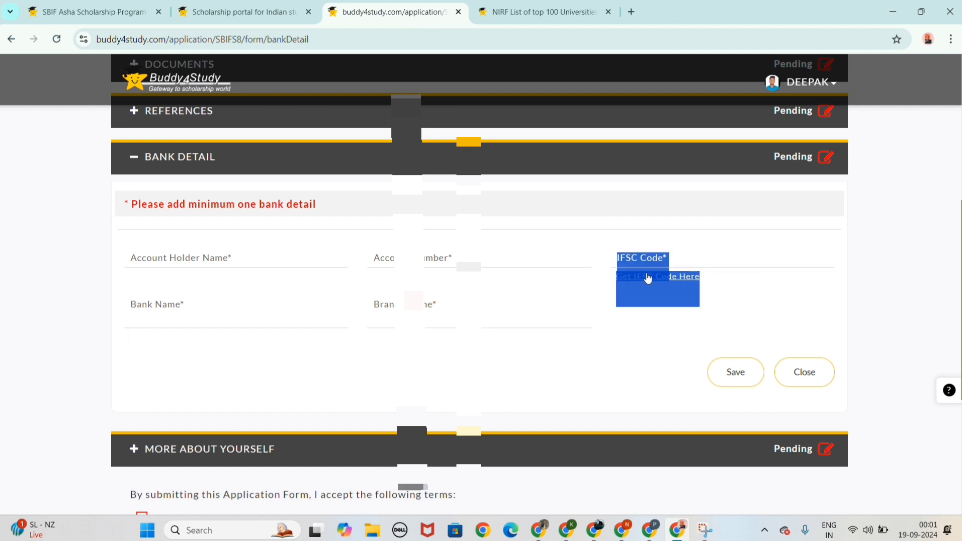
pyautogui.click(491, 327)
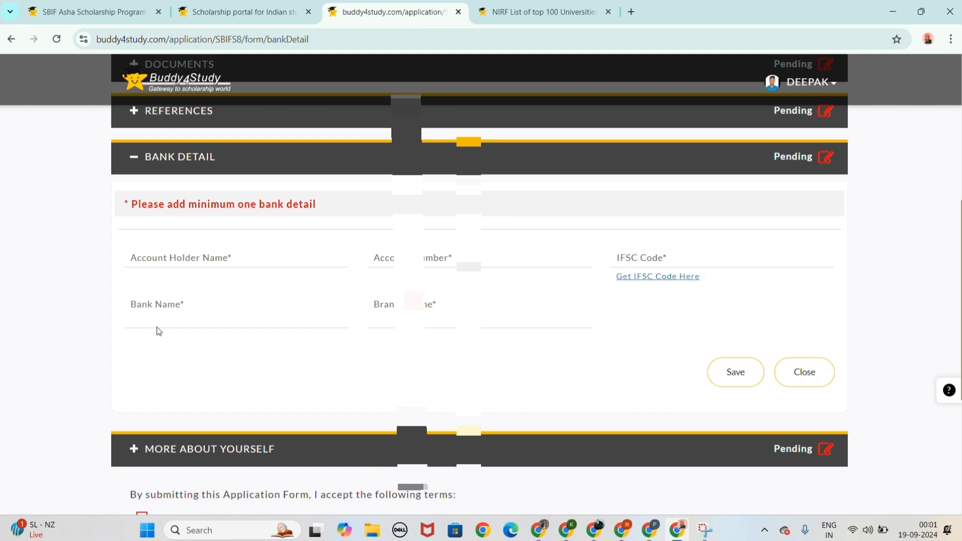
pyautogui.moveTo(134, 307); pyautogui.dragTo(207, 296)
pyautogui.click(296, 324)
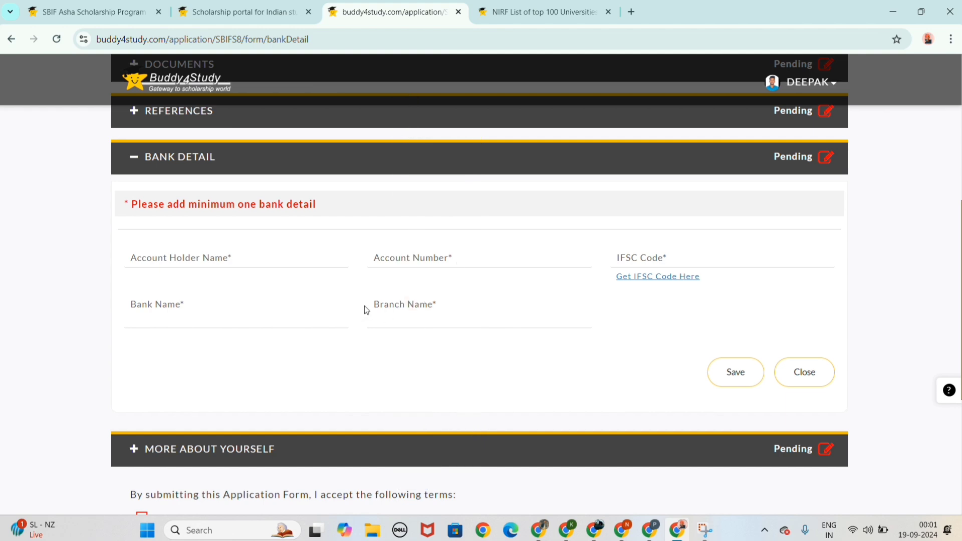
pyautogui.moveTo(369, 302); pyautogui.dragTo(441, 304)
pyautogui.click(431, 303)
# Open the More About Yourself section and read question 1, which asks for a self-description
pyautogui.scroll(-1, 315, 404)
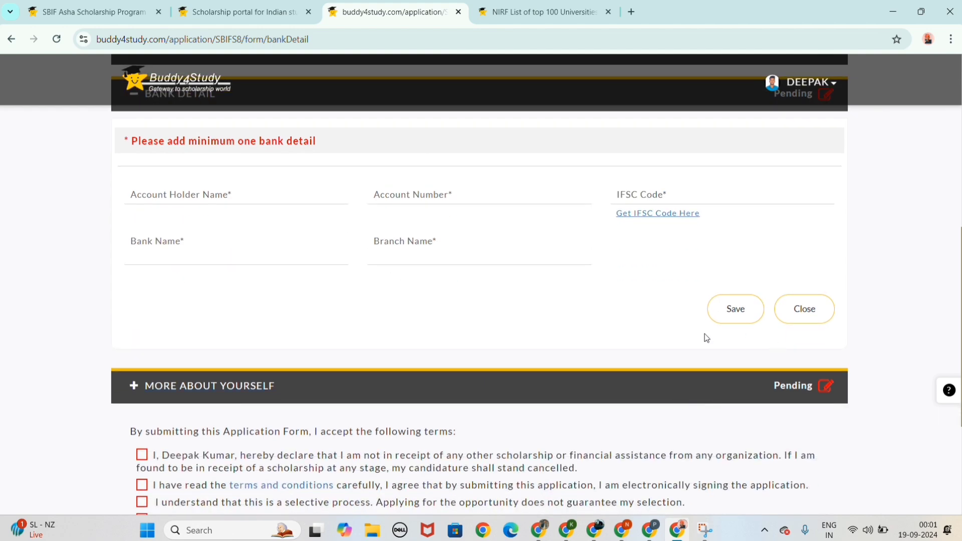
pyautogui.click(252, 386)
pyautogui.scroll(2, 301, 329)
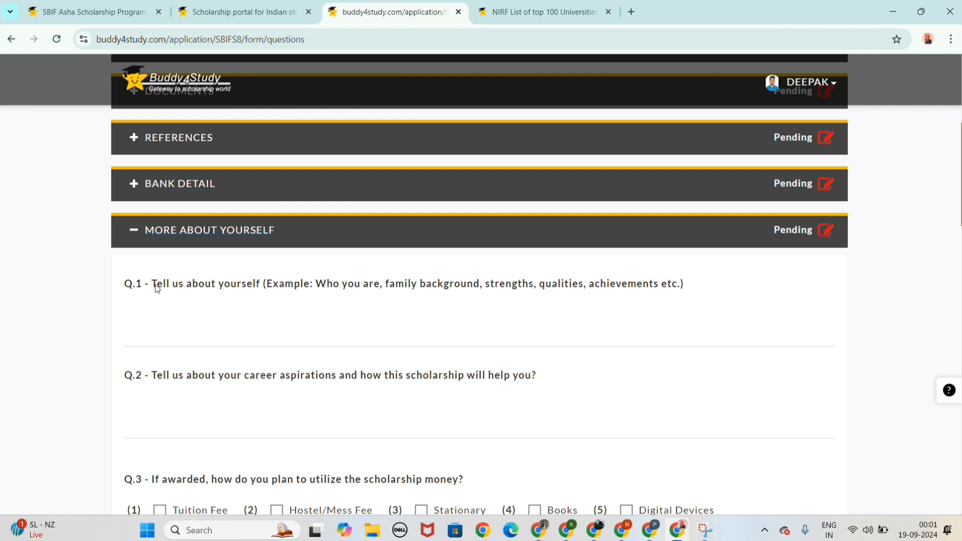
pyautogui.moveTo(156, 286); pyautogui.dragTo(262, 286)
pyautogui.click(159, 328)
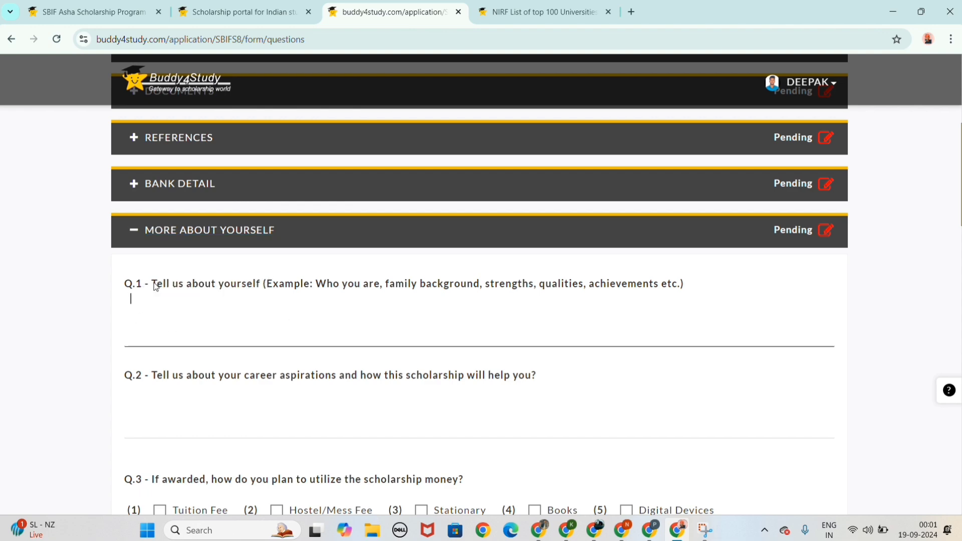
pyautogui.moveTo(157, 288); pyautogui.dragTo(207, 291)
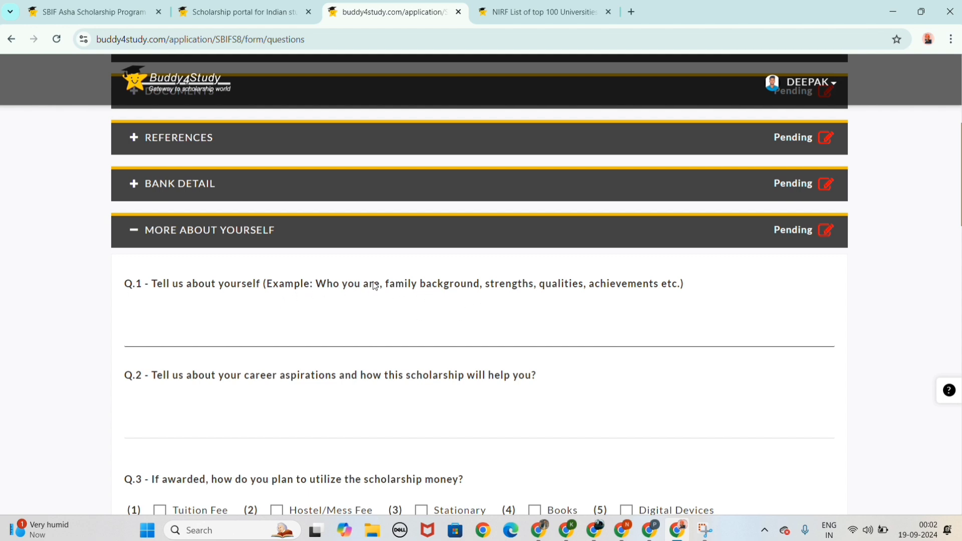
# Examine the strengths, qualities and achievements examples given in question 1
pyautogui.moveTo(482, 285); pyautogui.dragTo(515, 283)
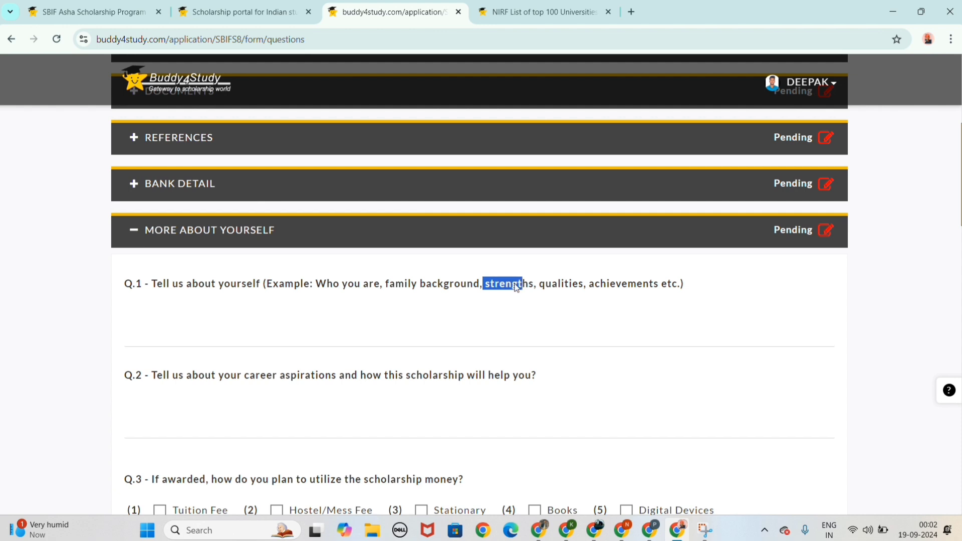
pyautogui.click(516, 285)
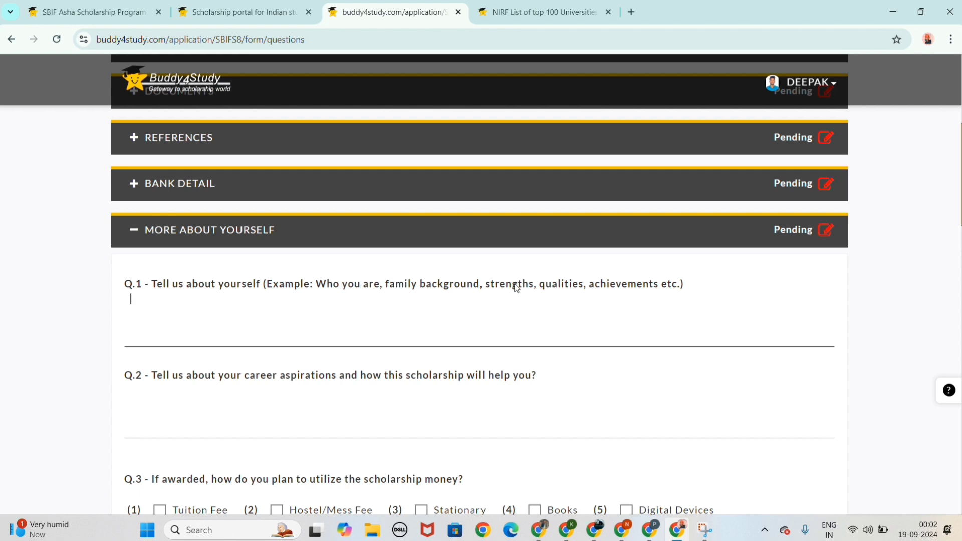
pyautogui.moveTo(547, 285); pyautogui.dragTo(690, 284)
pyautogui.click(571, 285)
pyautogui.click(590, 286)
pyautogui.moveTo(590, 286); pyautogui.dragTo(633, 284)
pyautogui.click(633, 285)
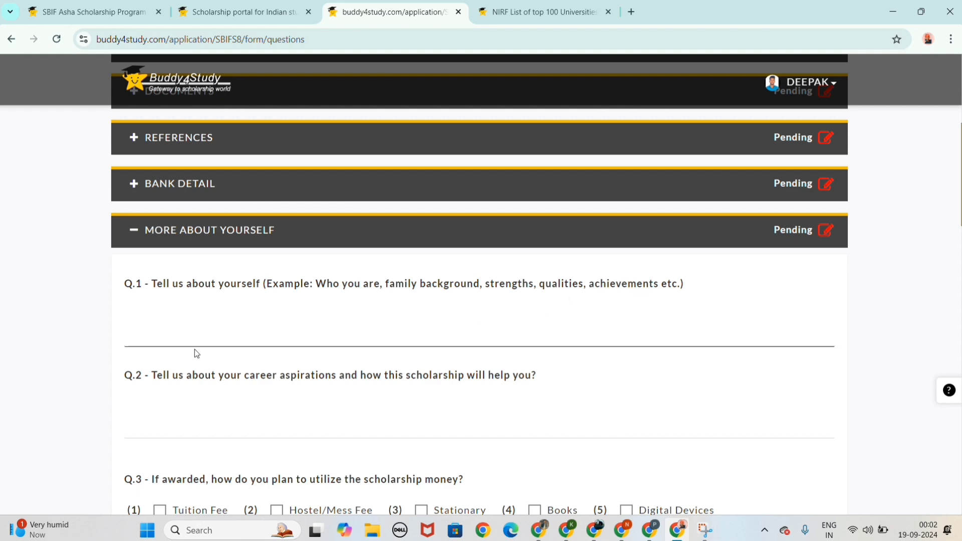
# Select Tuition Fee, Hostel/Mess Fee, Stationary, Books and Digital Devices as planned uses of the scholarship money in question 3
pyautogui.scroll(-3, 195, 350)
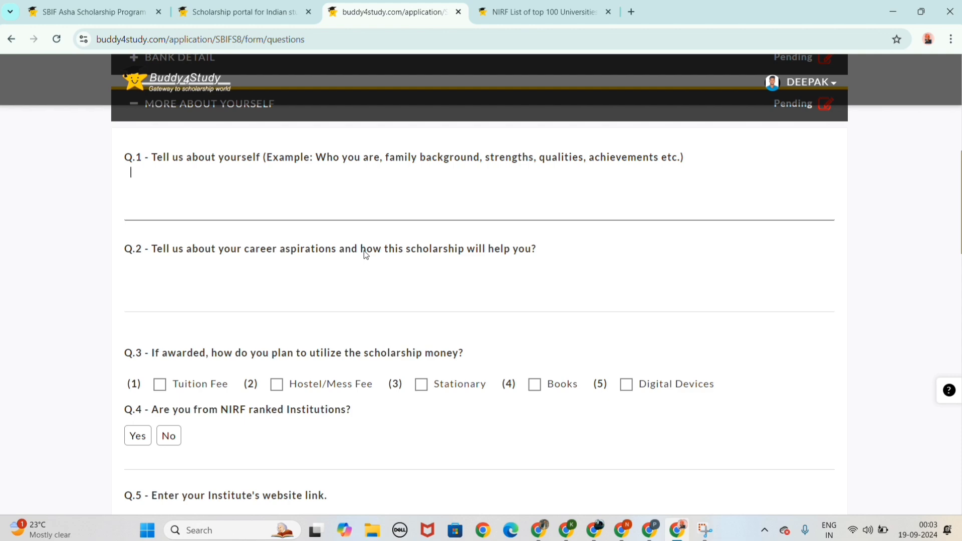
pyautogui.scroll(-2, 150, 250)
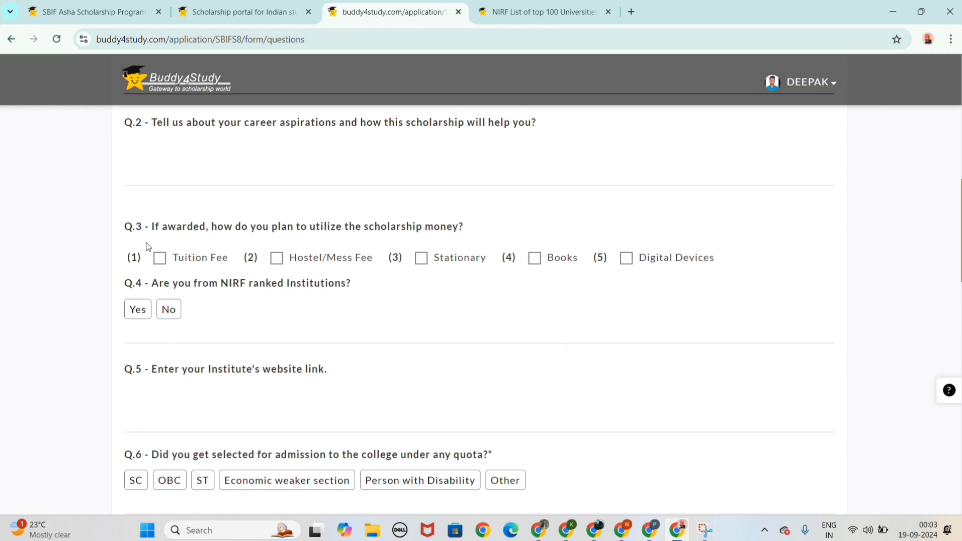
pyautogui.moveTo(152, 227); pyautogui.dragTo(205, 242)
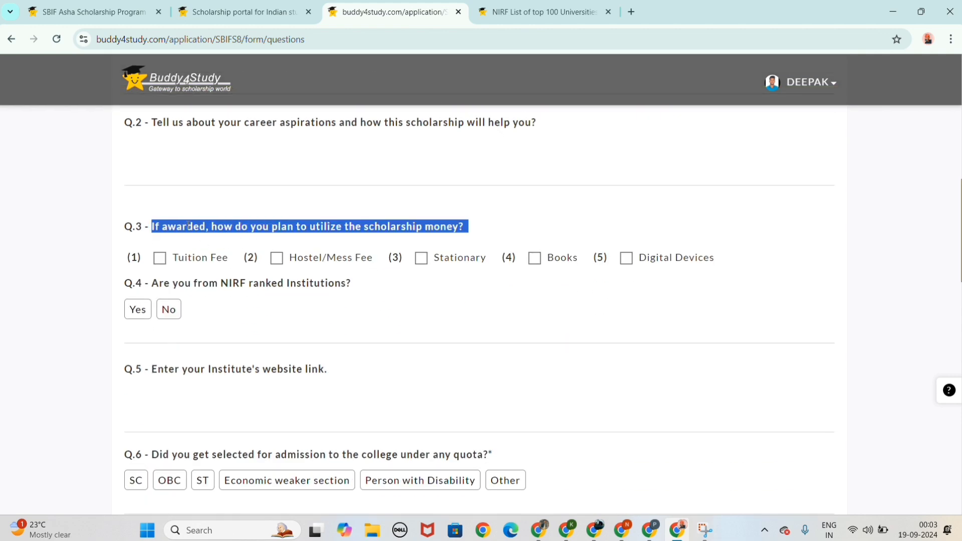
pyautogui.click(401, 238)
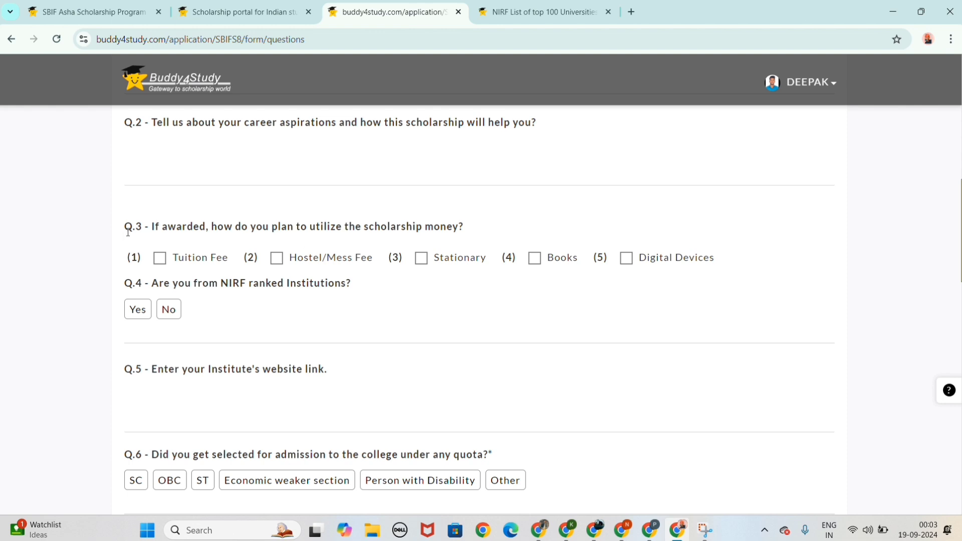
pyautogui.click(159, 260)
pyautogui.click(277, 259)
pyautogui.click(421, 258)
pyautogui.click(564, 259)
pyautogui.click(627, 258)
# Answer Yes to question 4 about NIRF ranked institutions and look at question 5 on the institute's website link
pyautogui.click(145, 310)
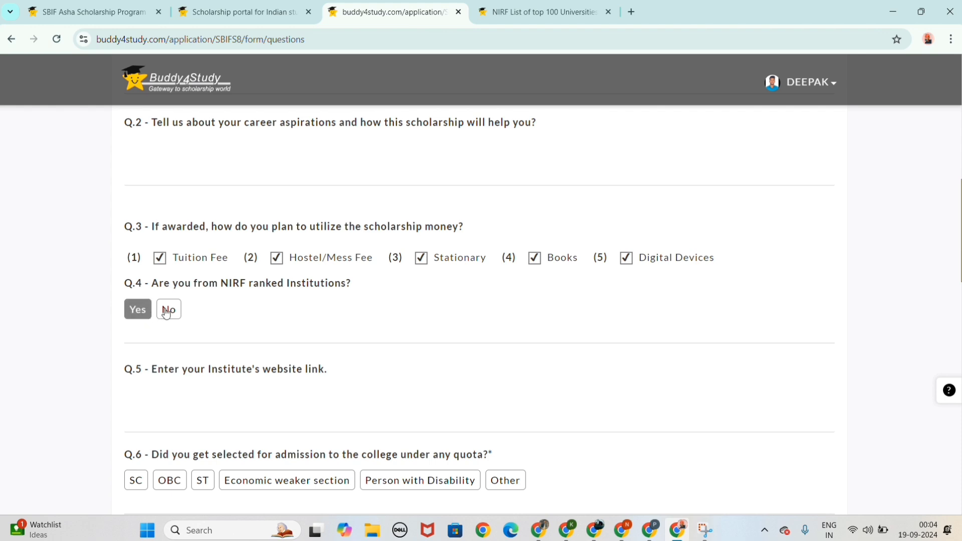
pyautogui.click(166, 310)
pyautogui.click(145, 309)
pyautogui.scroll(-1, 147, 339)
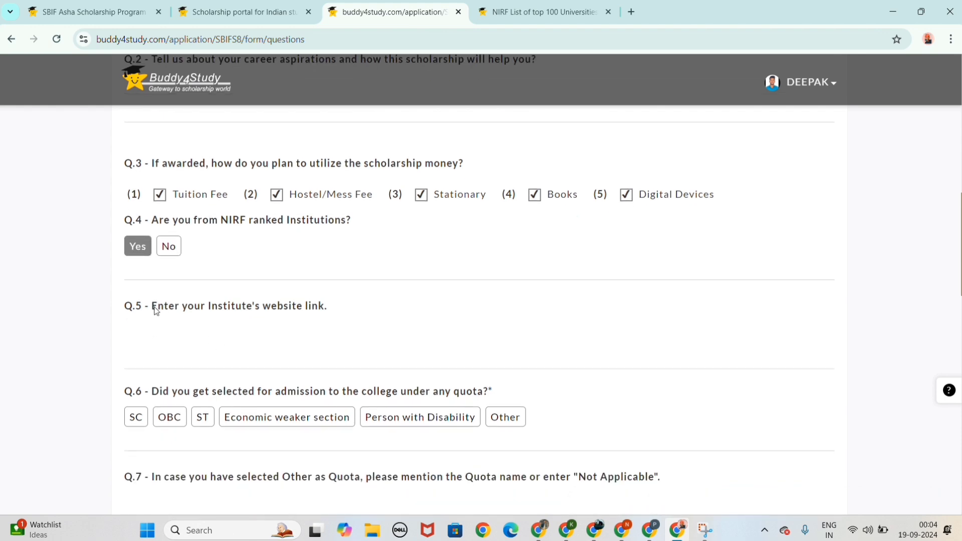
pyautogui.moveTo(152, 308); pyautogui.dragTo(329, 308)
pyautogui.click(264, 335)
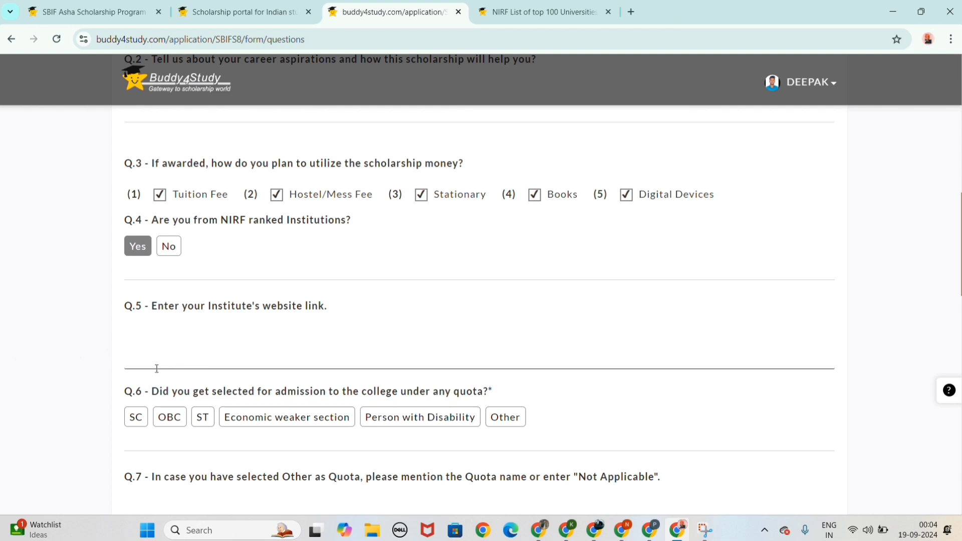
# Choose Other as the admission quota in question 6 and look at question 7's quota name field
pyautogui.scroll(-2, 154, 281)
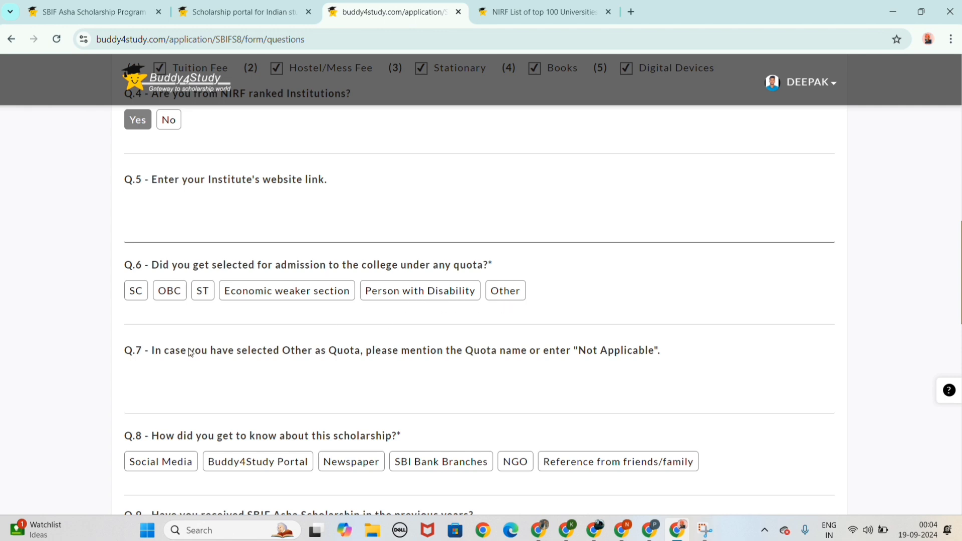
pyautogui.scroll(-2, 193, 351)
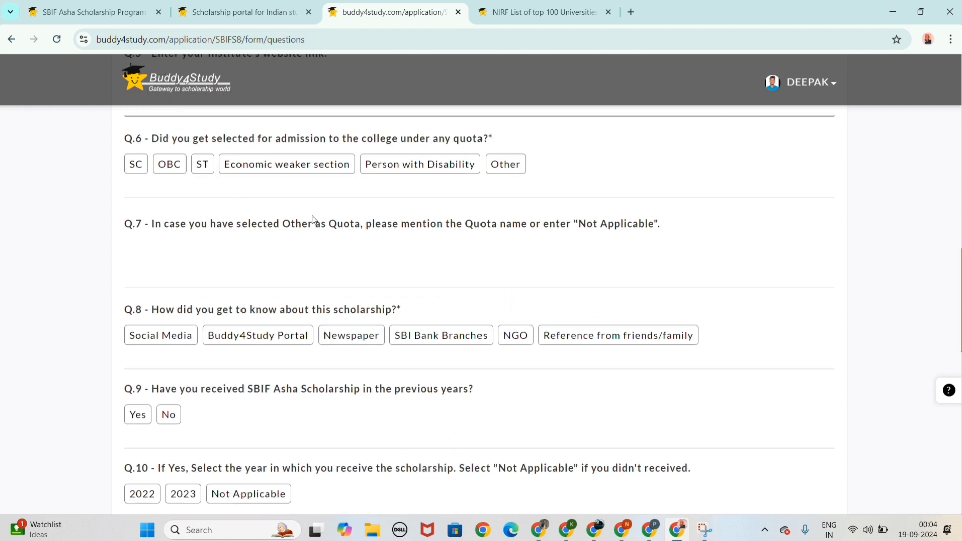
pyautogui.click(498, 168)
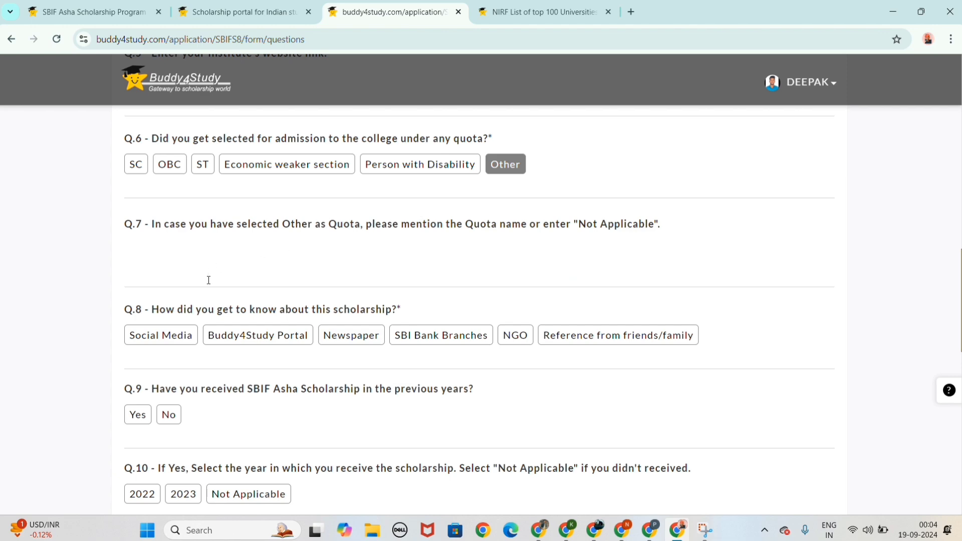
pyautogui.scroll(-1, 165, 230)
pyautogui.scroll(4, 319, 253)
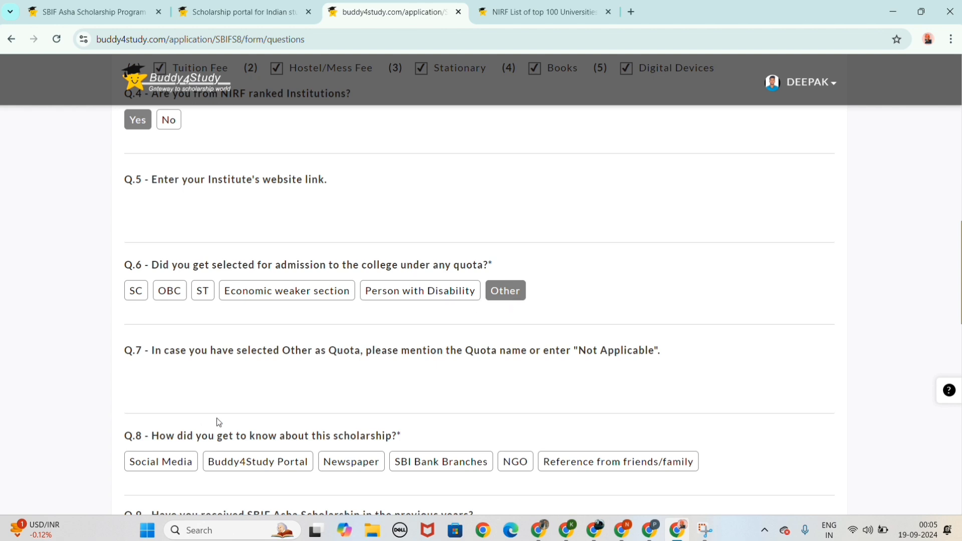
pyautogui.click(197, 393)
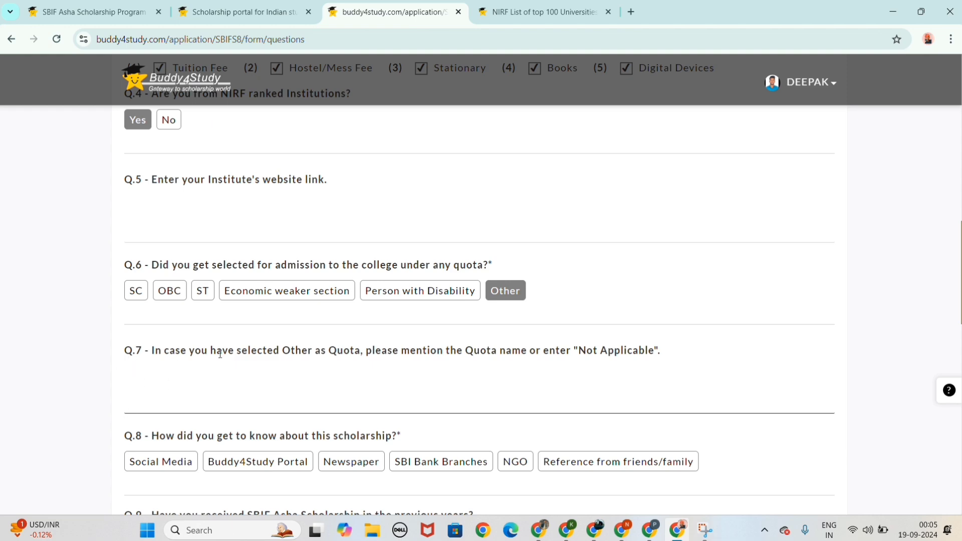
# Look over question 8 and answer Yes to question 9 about receiving the SBIF Asha Scholarship in previous years
pyautogui.scroll(-1, 174, 412)
pyautogui.scroll(-2, 174, 412)
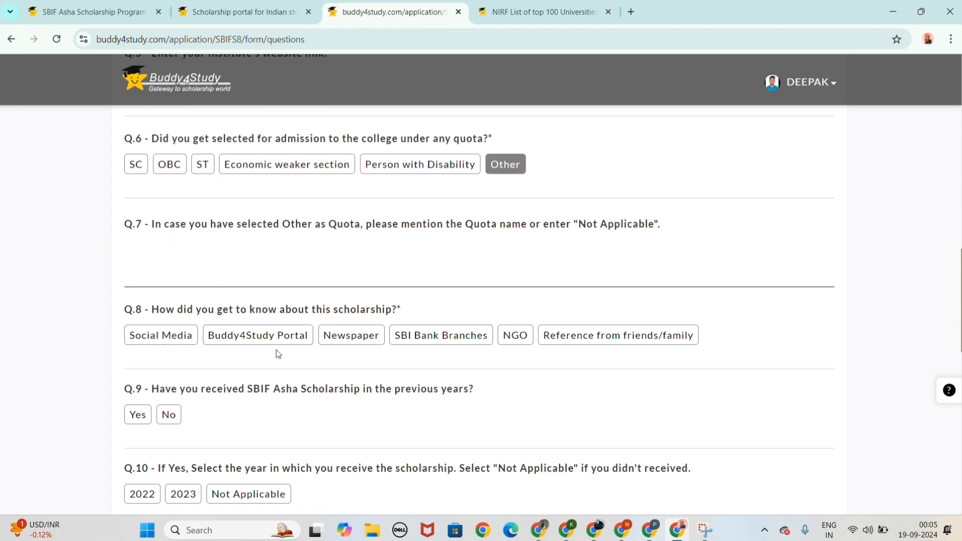
pyautogui.scroll(-1, 314, 337)
pyautogui.scroll(-1, 157, 333)
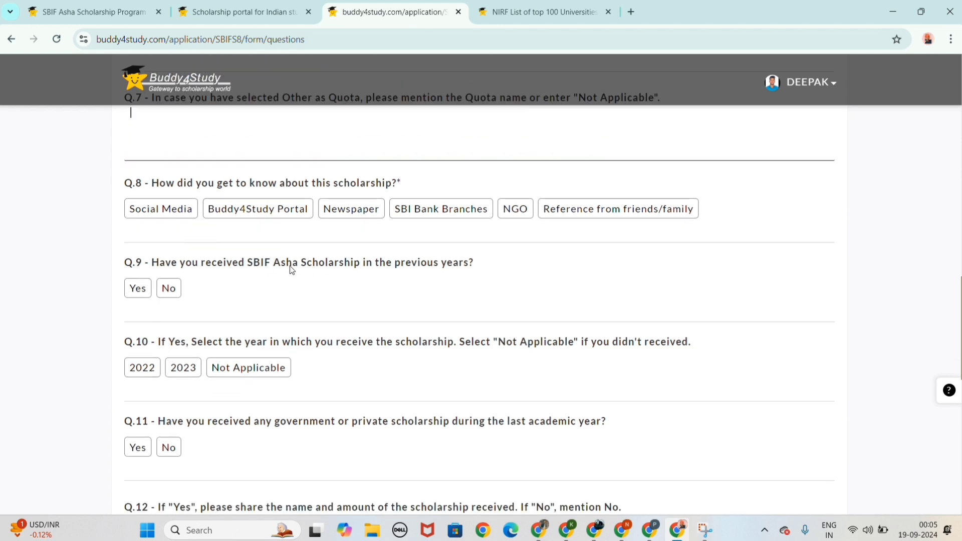
pyautogui.moveTo(164, 266); pyautogui.dragTo(300, 272)
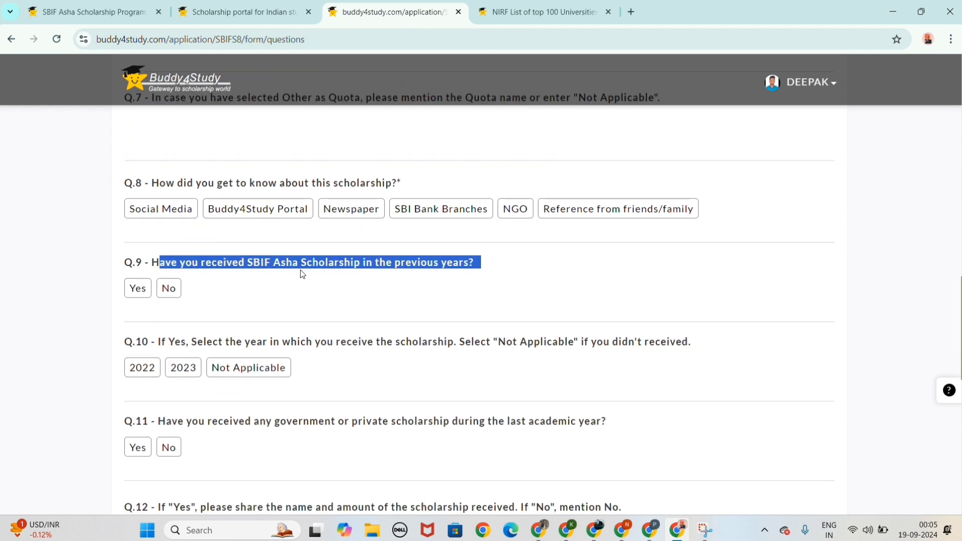
pyautogui.click(137, 324)
pyautogui.scroll(-1, 135, 223)
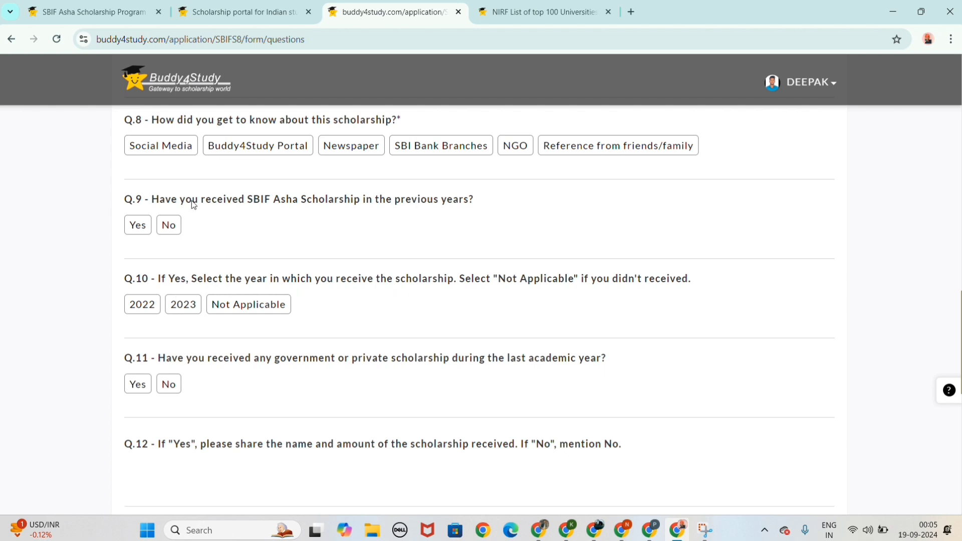
pyautogui.moveTo(200, 200); pyautogui.dragTo(264, 200)
pyautogui.click(137, 225)
pyautogui.scroll(-2, 231, 347)
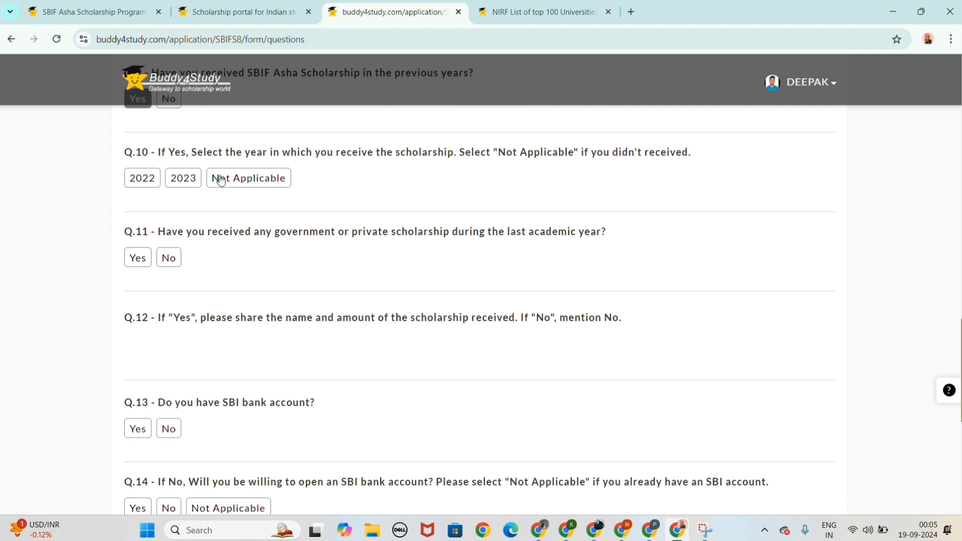
# Look over questions 10 to 12 and answer Yes to question 13 about having an SBI bank account
pyautogui.scroll(-1, 166, 305)
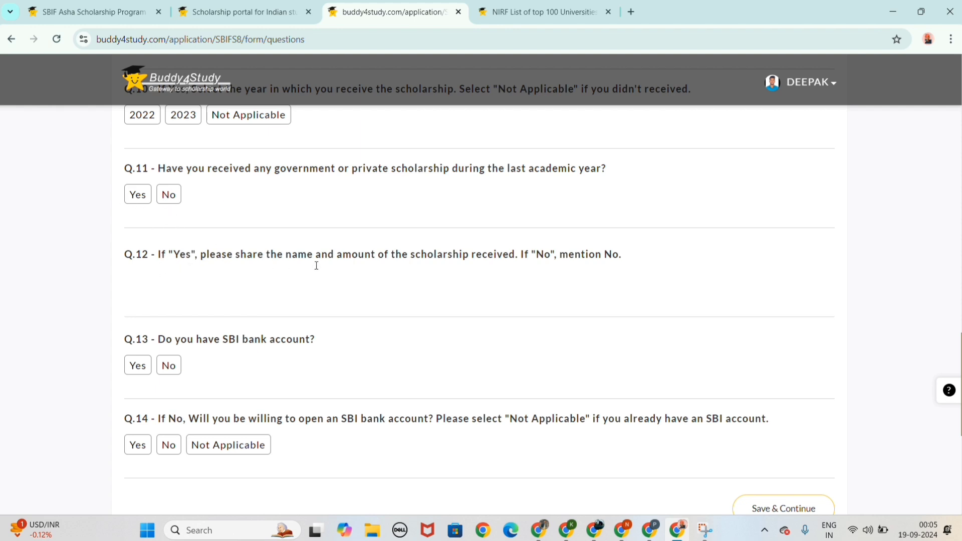
pyautogui.scroll(-1, 253, 296)
pyautogui.click(199, 228)
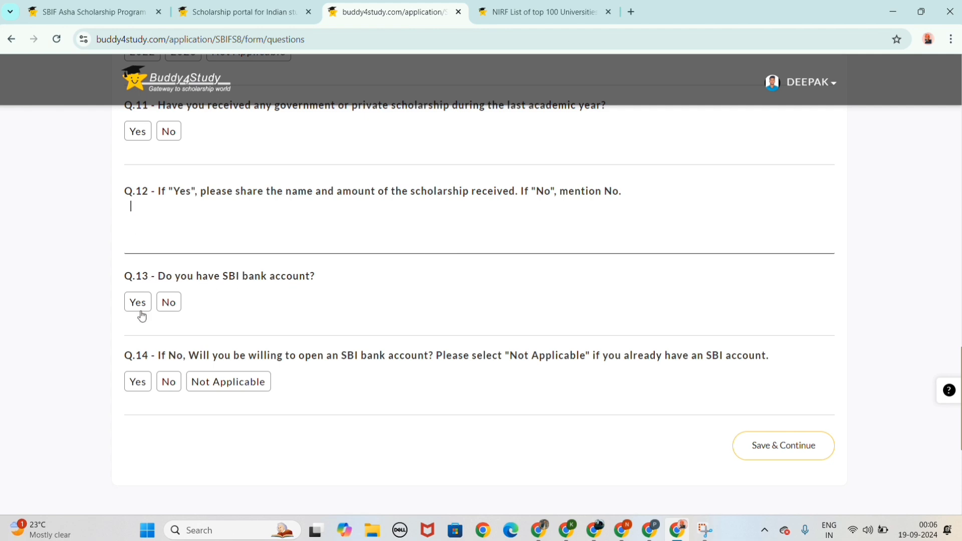
pyautogui.click(164, 309)
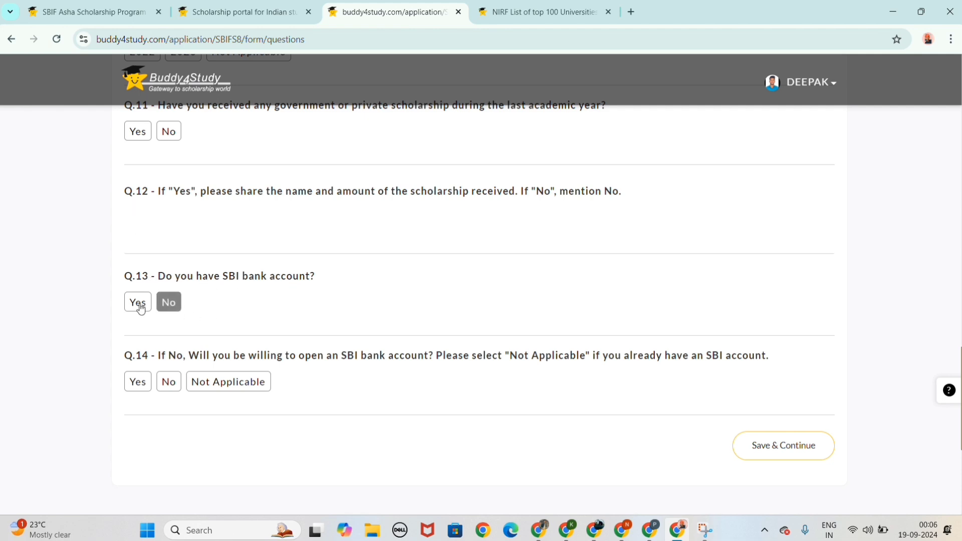
pyautogui.click(138, 305)
# Accept all five declaration terms below the questions, including the terms and conditions and the guardian authorization
pyautogui.scroll(-1, 167, 341)
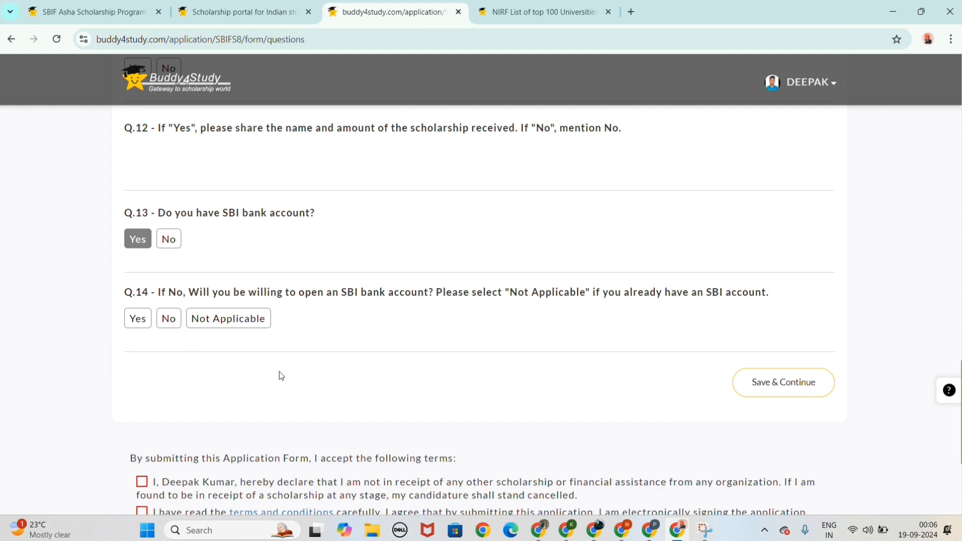
pyautogui.scroll(-2, 193, 479)
pyautogui.click(142, 356)
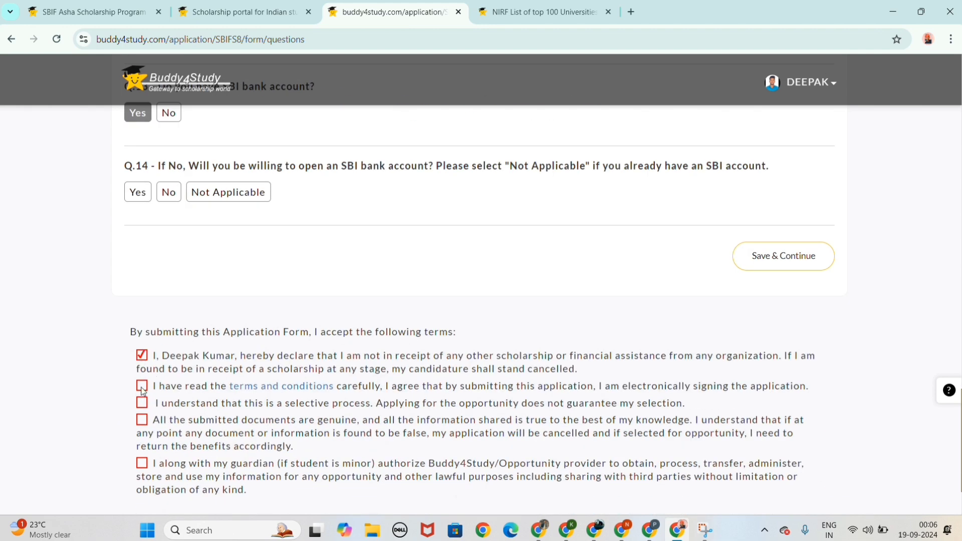
pyautogui.doubleClick(142, 386)
pyautogui.click(143, 402)
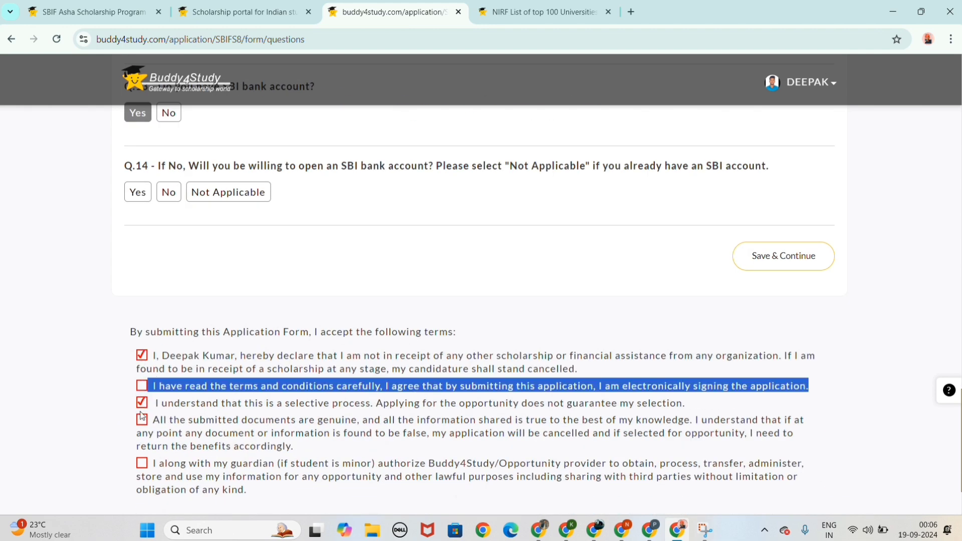
pyautogui.click(143, 420)
pyautogui.click(142, 463)
pyautogui.click(142, 385)
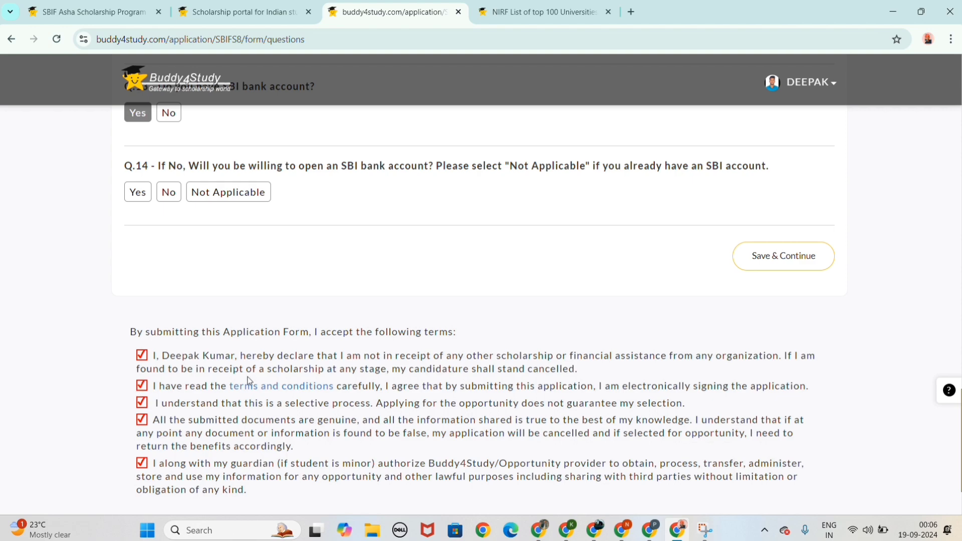
# Try to open the preview of the scholarship application below the accepted terms
pyautogui.scroll(-2, 602, 326)
pyautogui.scroll(2, 748, 295)
pyautogui.scroll(-3, 389, 377)
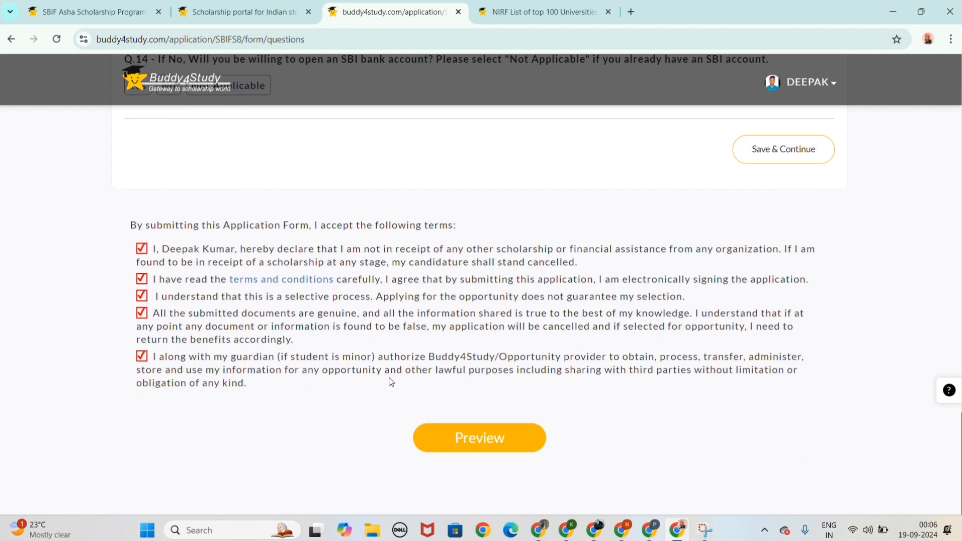
pyautogui.click(441, 447)
pyautogui.scroll(-10, 657, 383)
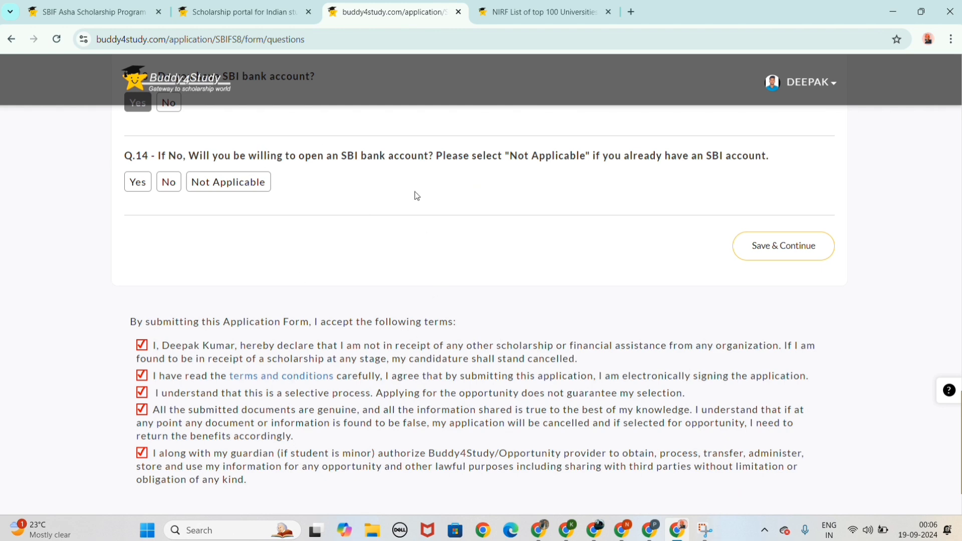
pyautogui.scroll(-2, 578, 483)
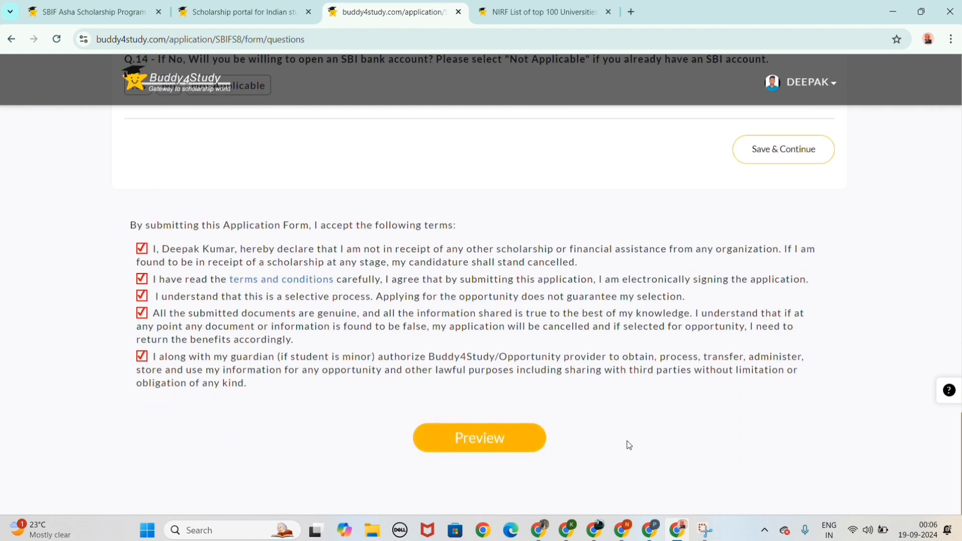
pyautogui.click(468, 440)
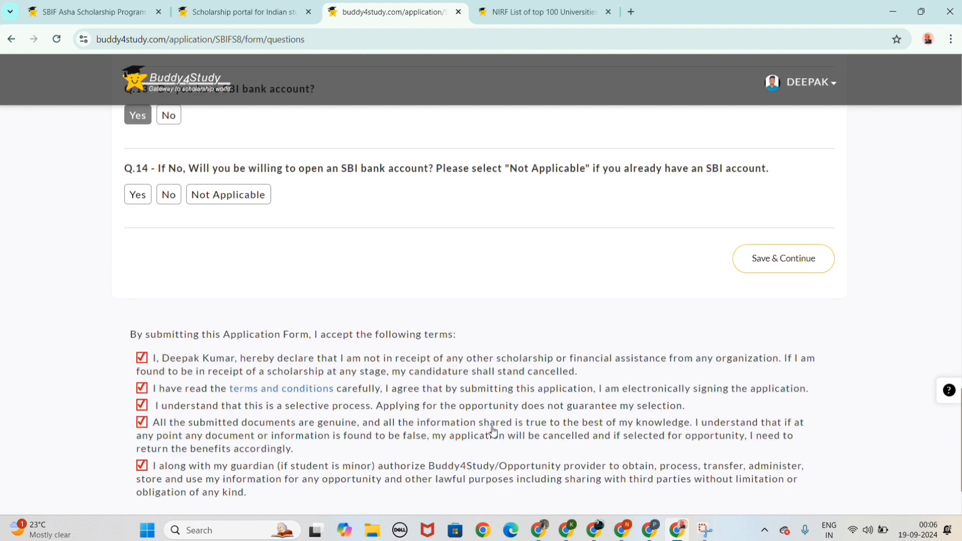
pyautogui.scroll(-2, 416, 411)
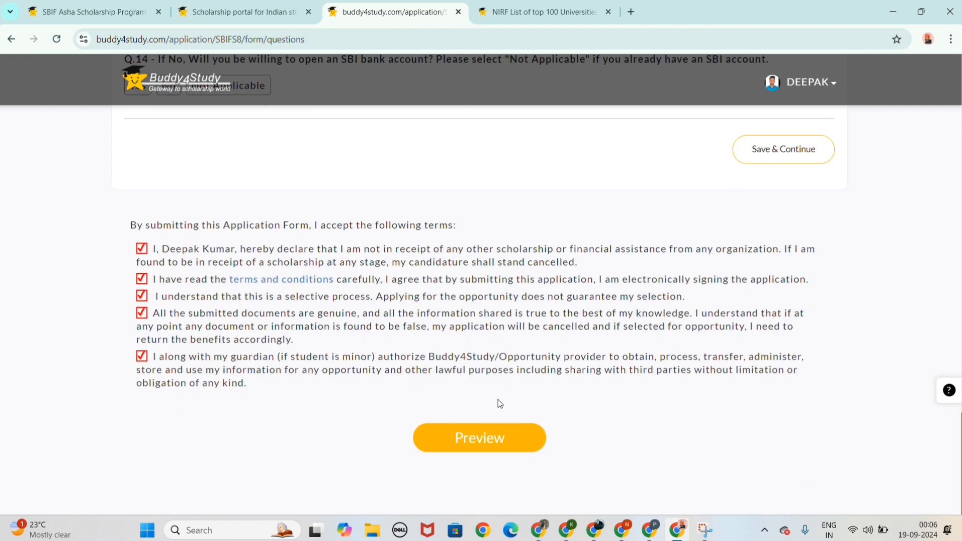